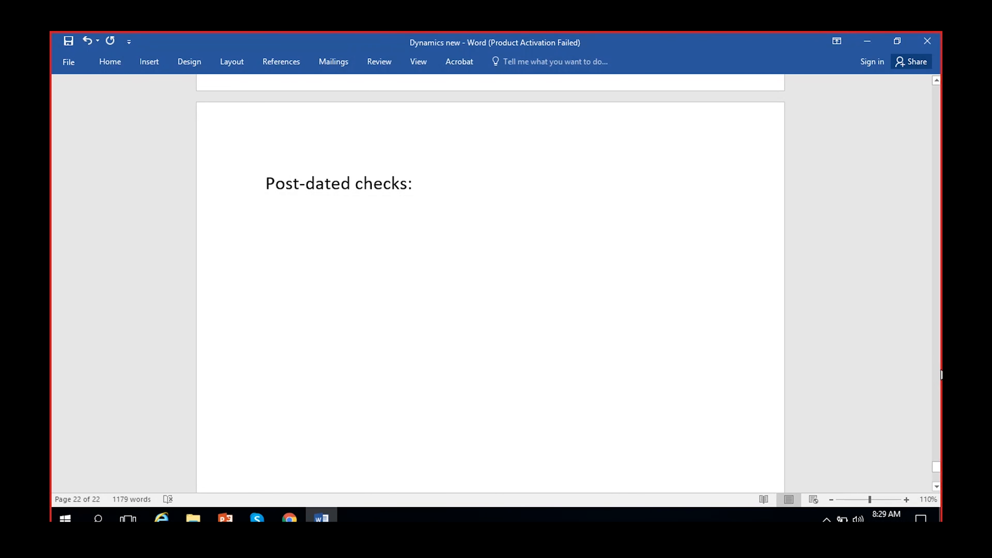
Step: Open the system calendar to view the month of November 2021, and close it again
click(895, 517)
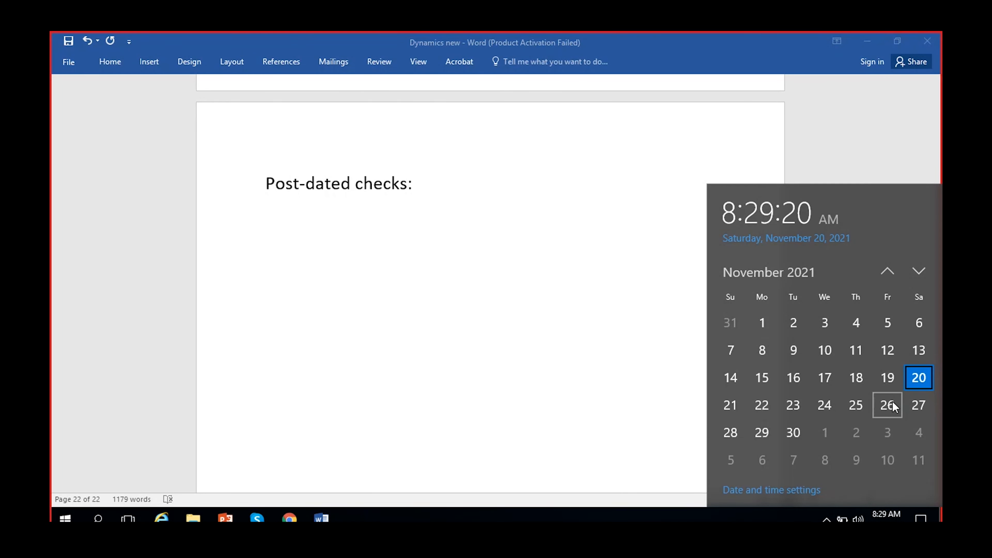
click(532, 381)
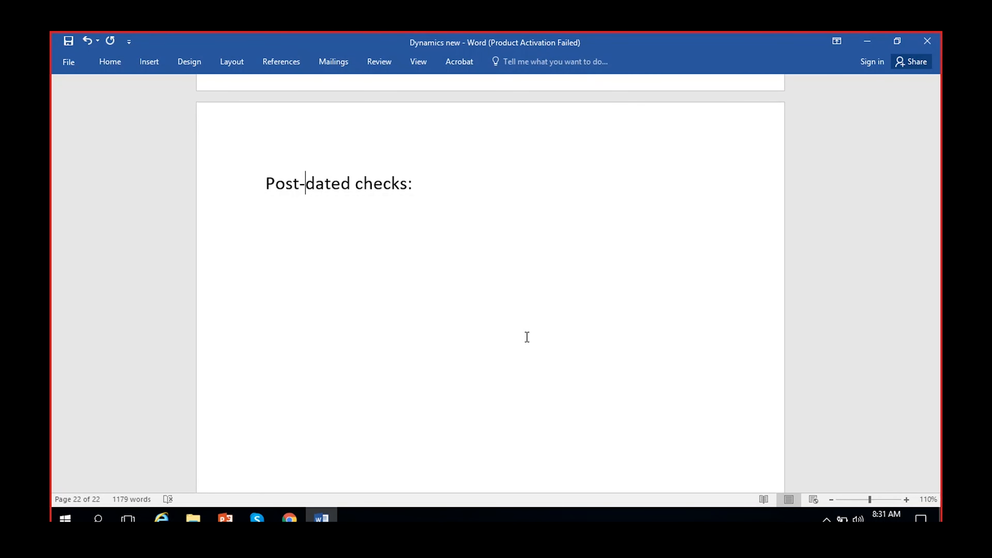
Step: Below the "Post-dated checks:" heading, leave a blank line and enter "Accounts payable Ac DR" and "Bank CR" on separate lines
click(471, 198)
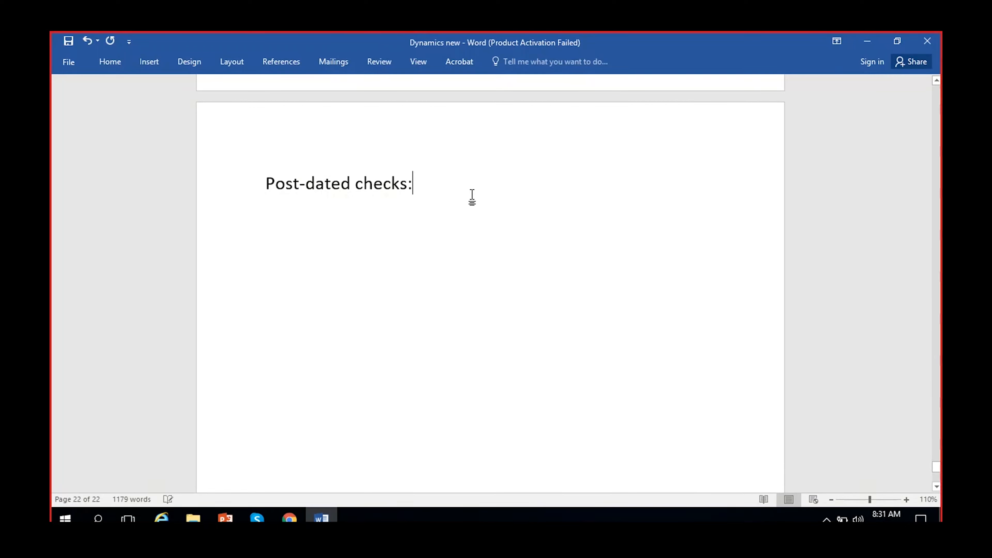
key(Return)
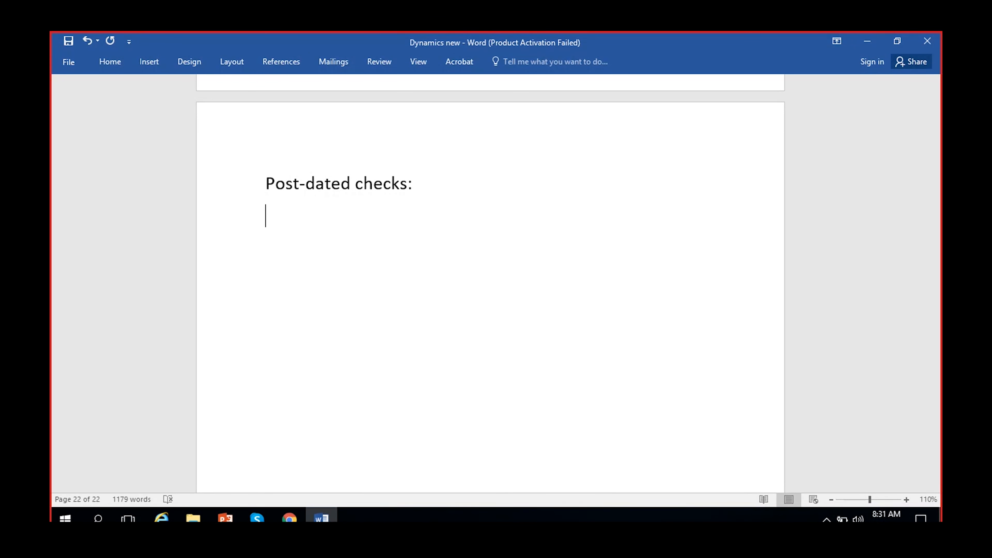
key(Return)
text(Accouts)
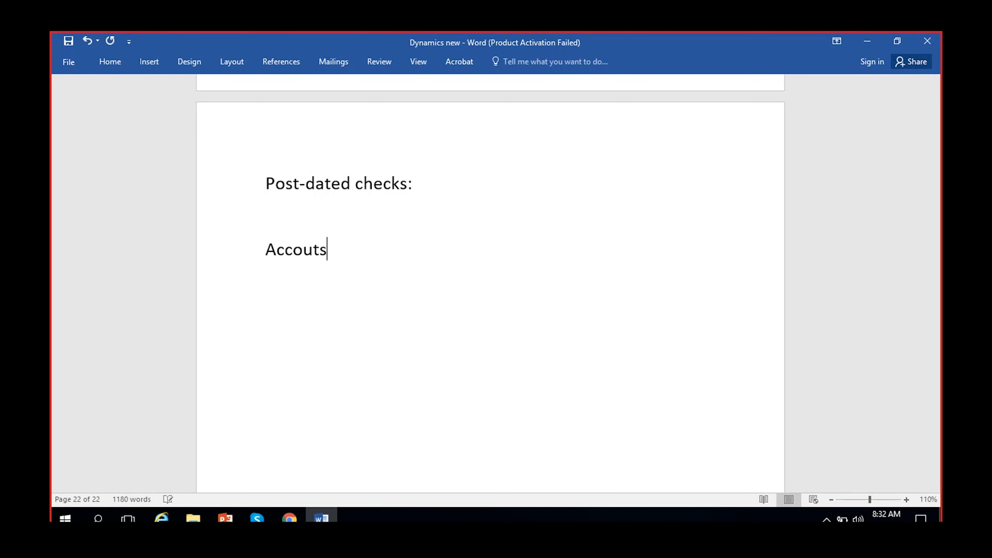
key(BackSpace)
key(BackSpace)
key(BackSpace)
text(unts payab)
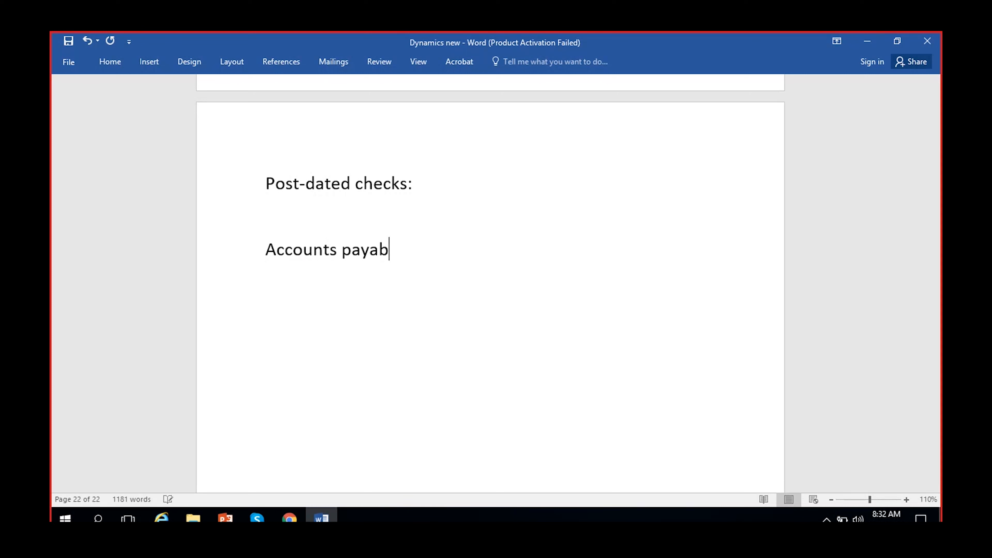
text(le Ac DR)
key(Return)
text(Ban)
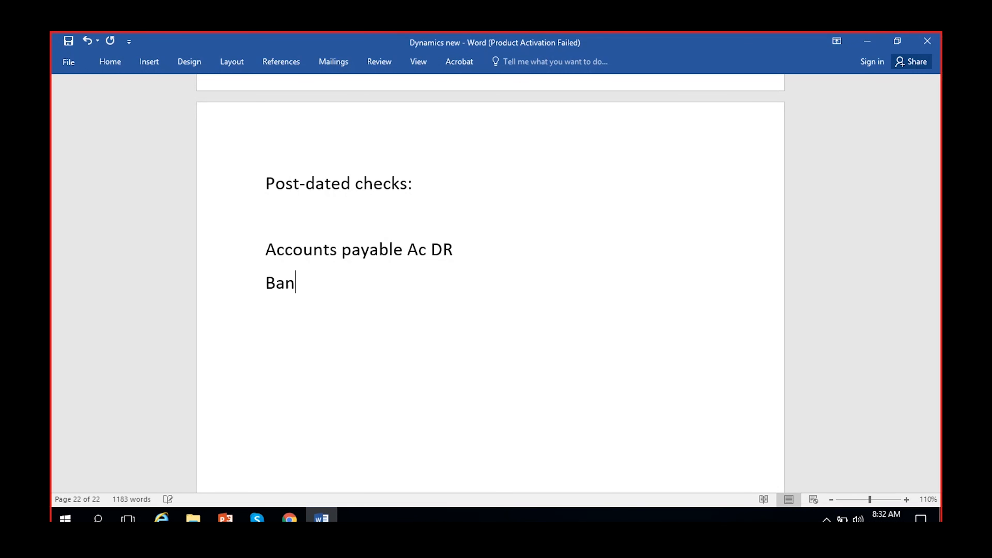
text(k CR)
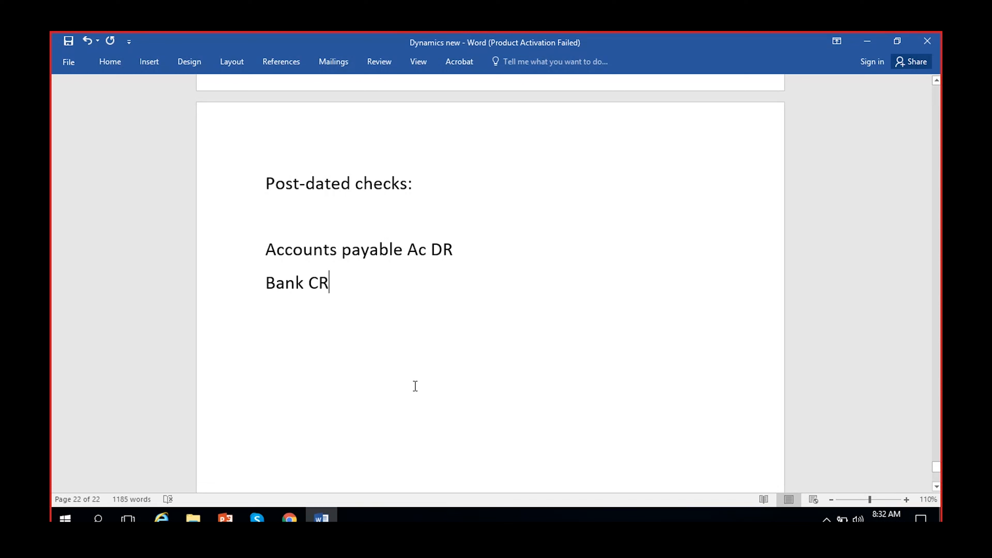
click(259, 288)
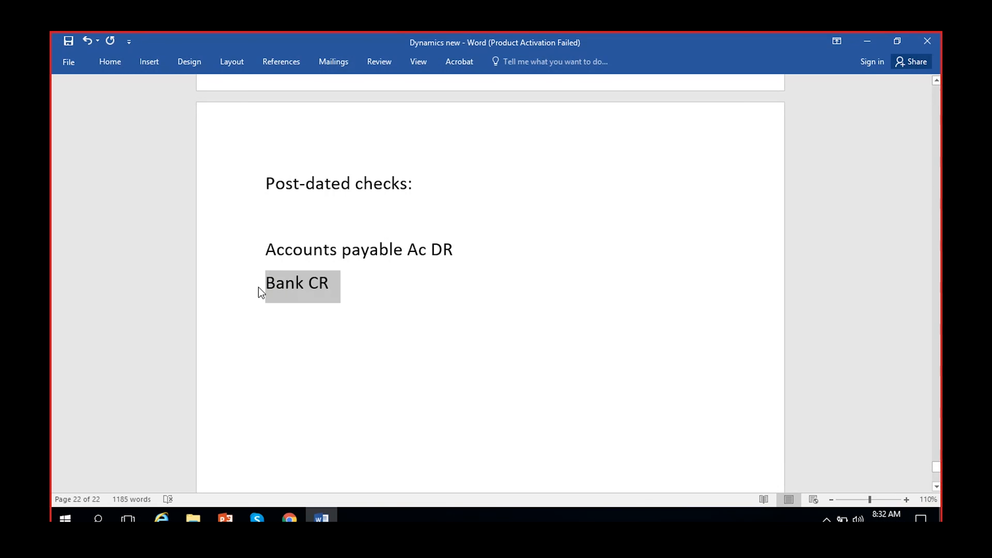
click(449, 307)
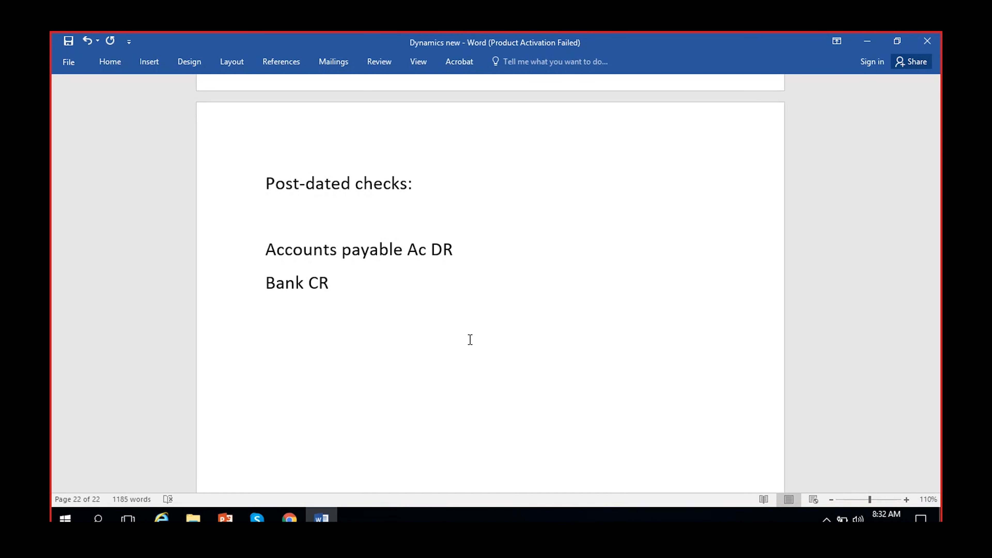
click(339, 288)
drag(328, 291, 248, 288)
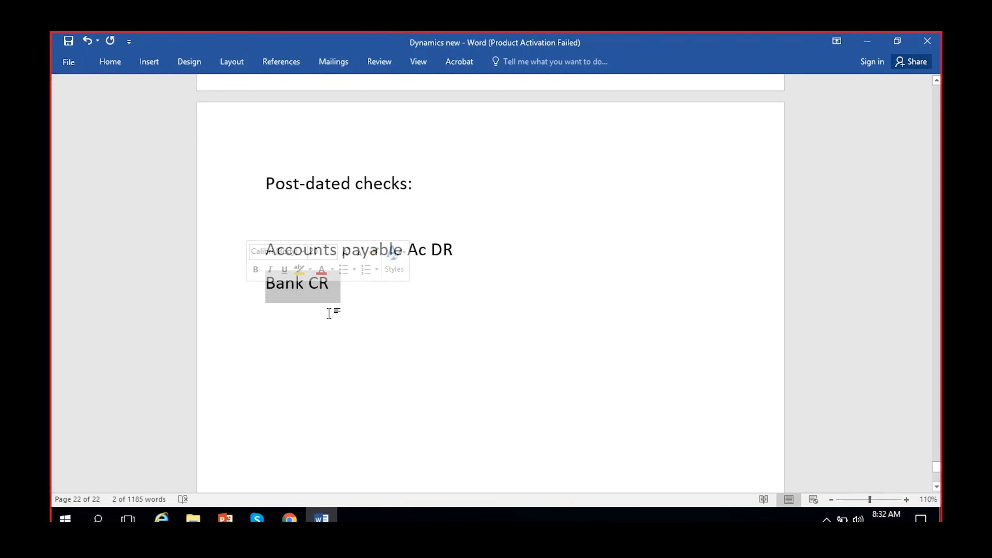
click(354, 269)
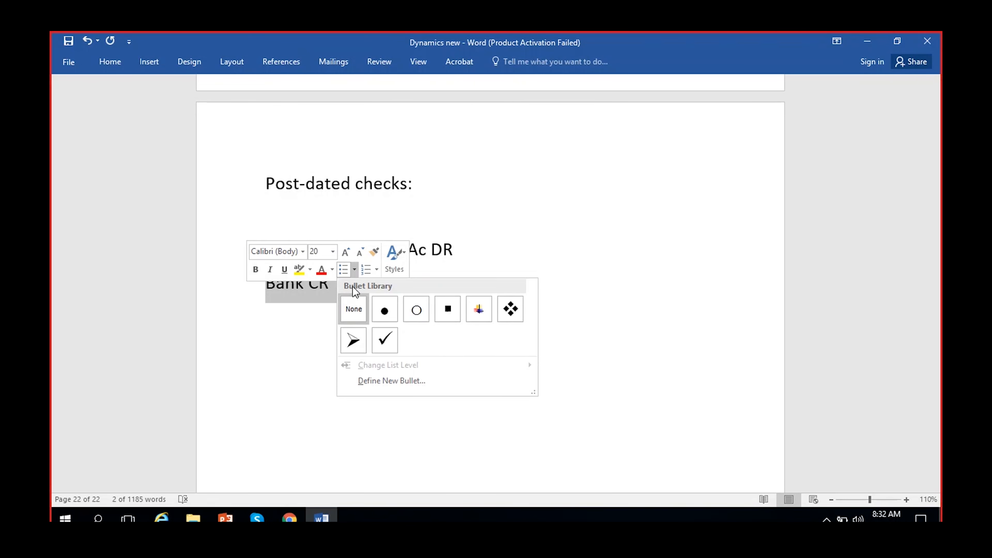
click(281, 317)
click(347, 293)
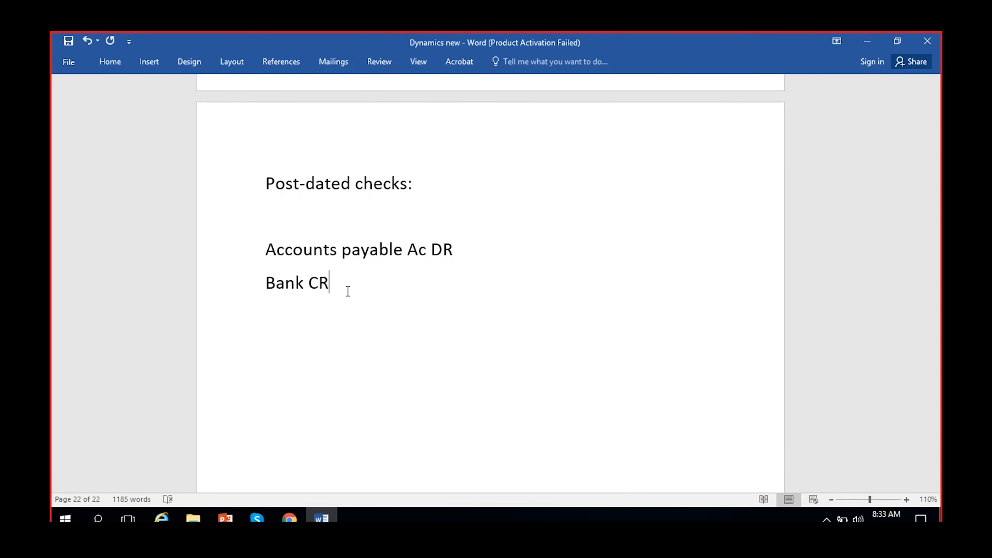
drag(339, 287, 261, 293)
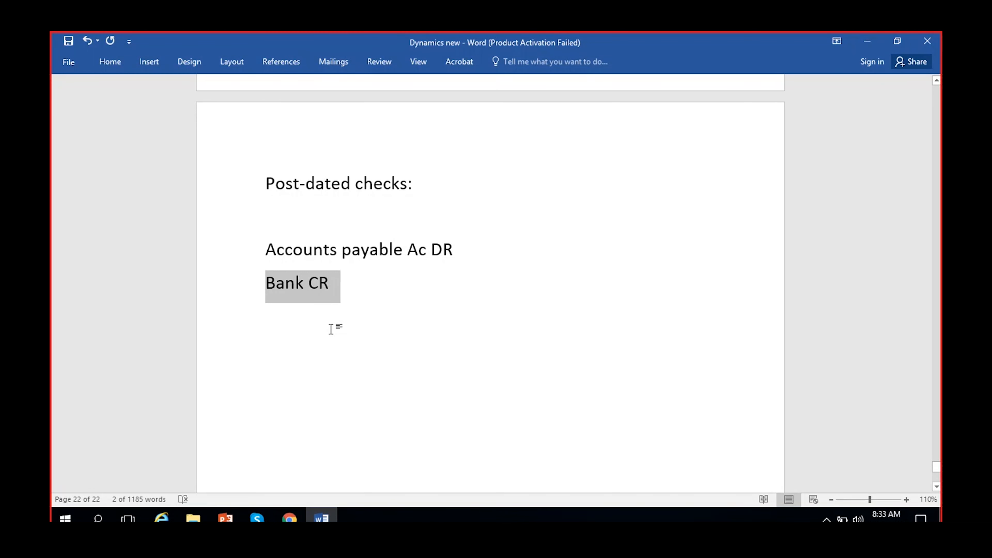
Step: Replace the "Bank CR" line under the accounts payable line with "PDC CR"
click(374, 289)
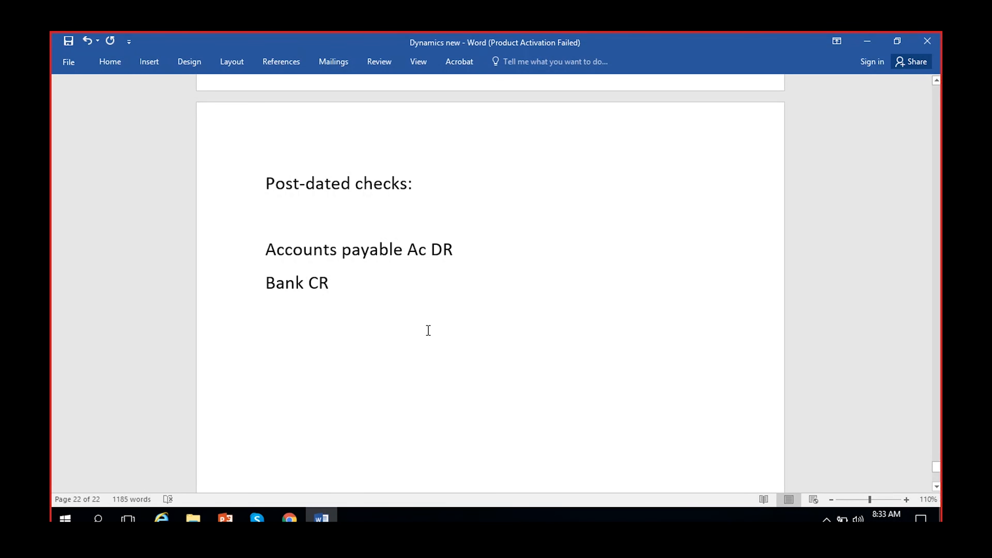
key(BackSpace)
key(BackSpace)
key(BackSpace)
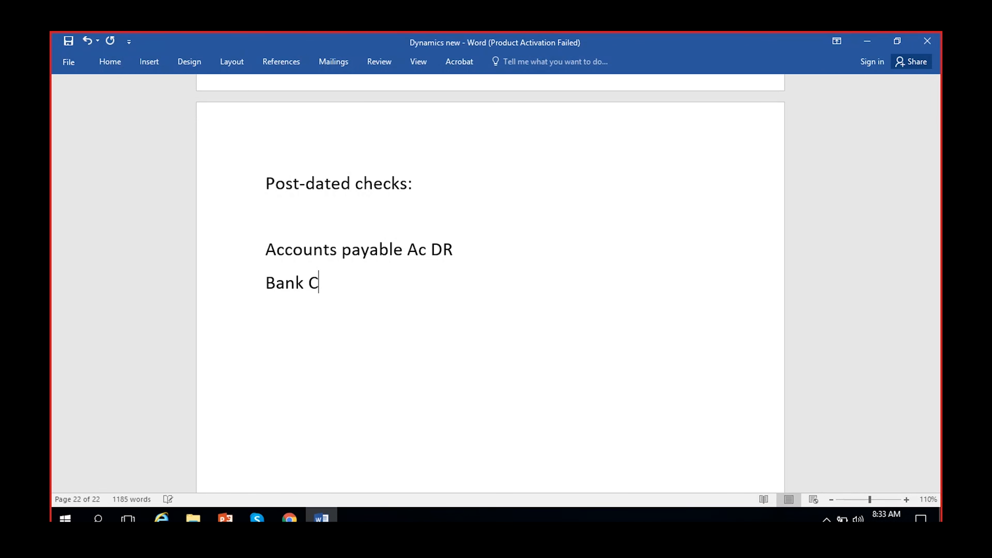
key(BackSpace)
key(BackSpace)
key(BackSpace)
key(BackSpace)
text(PDC CR)
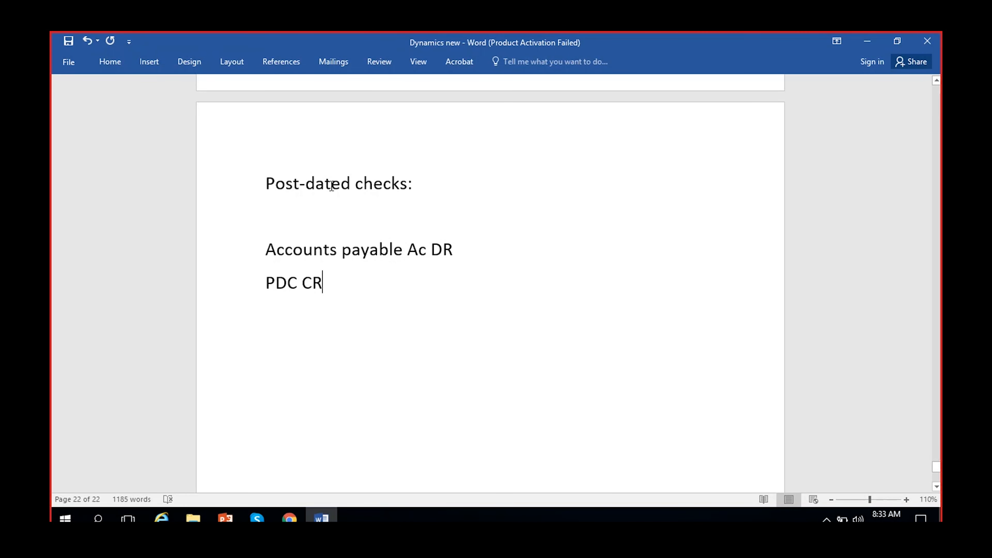
drag(460, 252, 285, 254)
click(356, 299)
drag(345, 284, 251, 286)
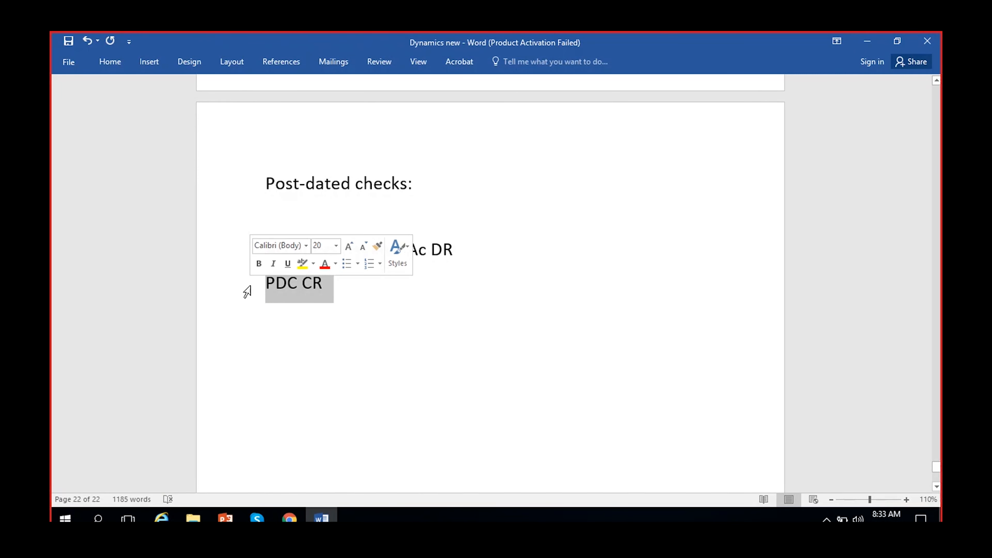
click(333, 299)
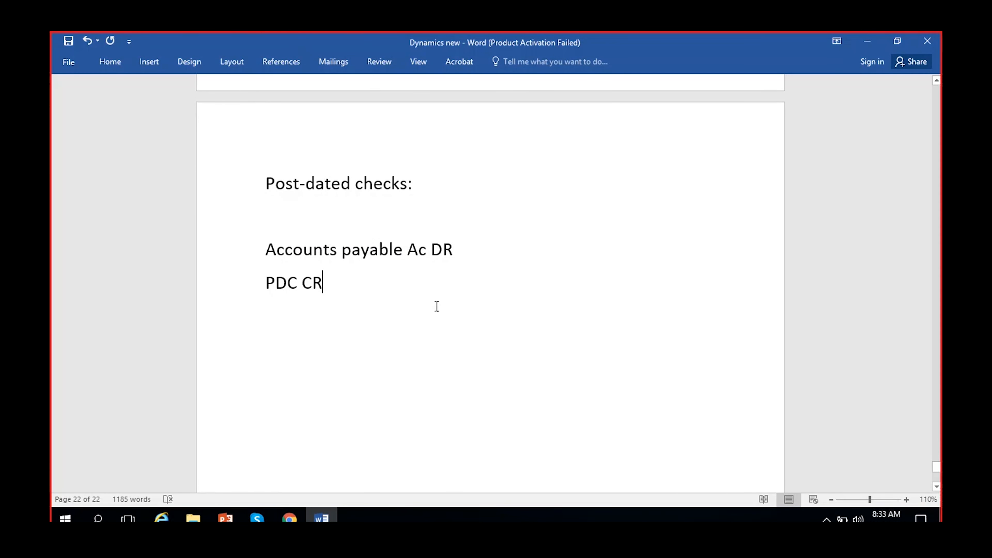
drag(330, 284, 267, 256)
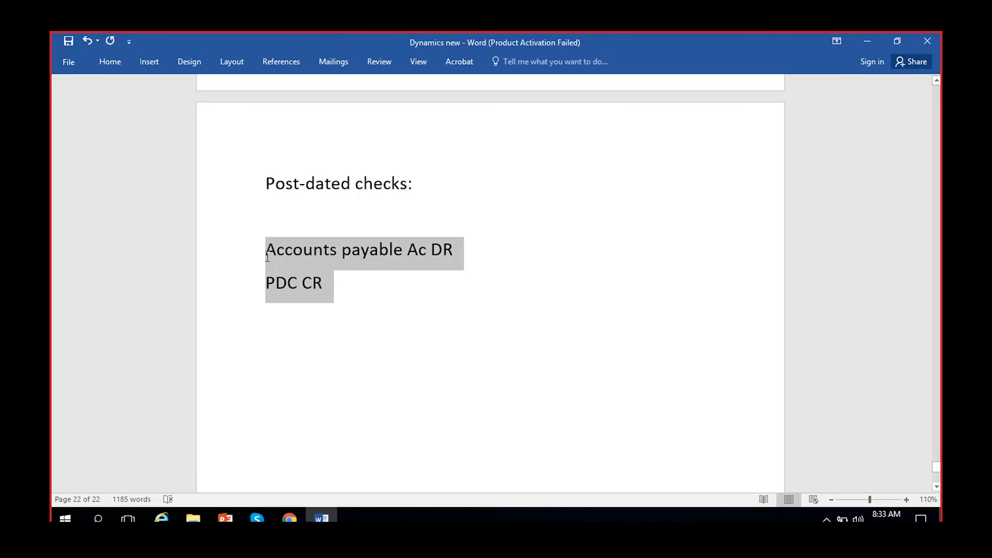
Step: Add a second entry below "PDC CR", separated by a blank line, with the lines "PRC DR" and "Bank CR"
click(386, 291)
key(Return)
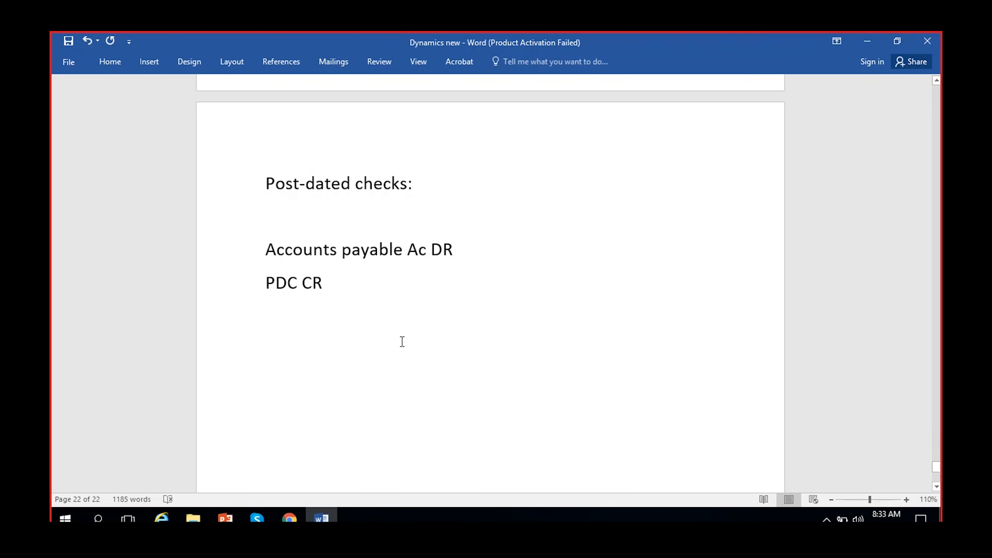
scroll(403, 341, down, 1)
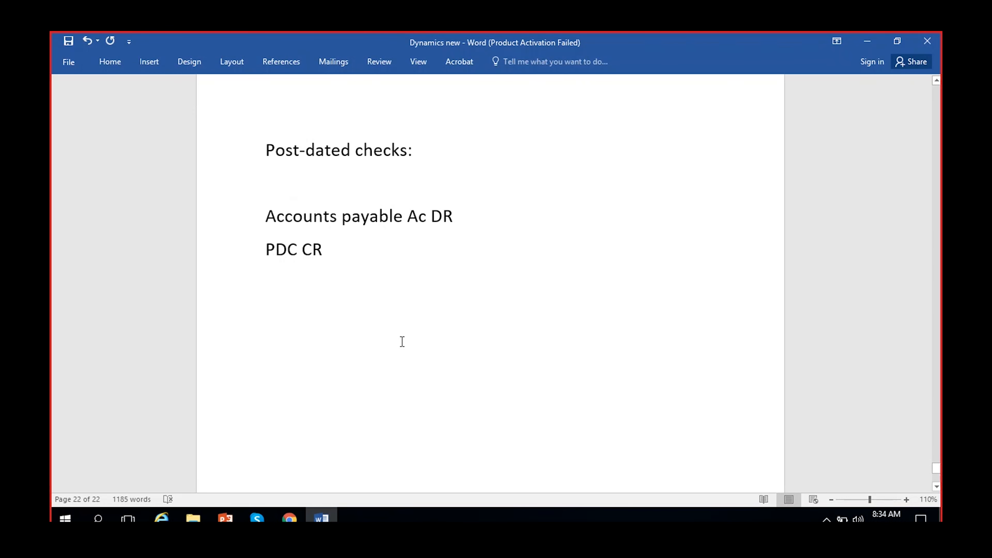
text(PRC DR)
key(Return)
text(Ba)
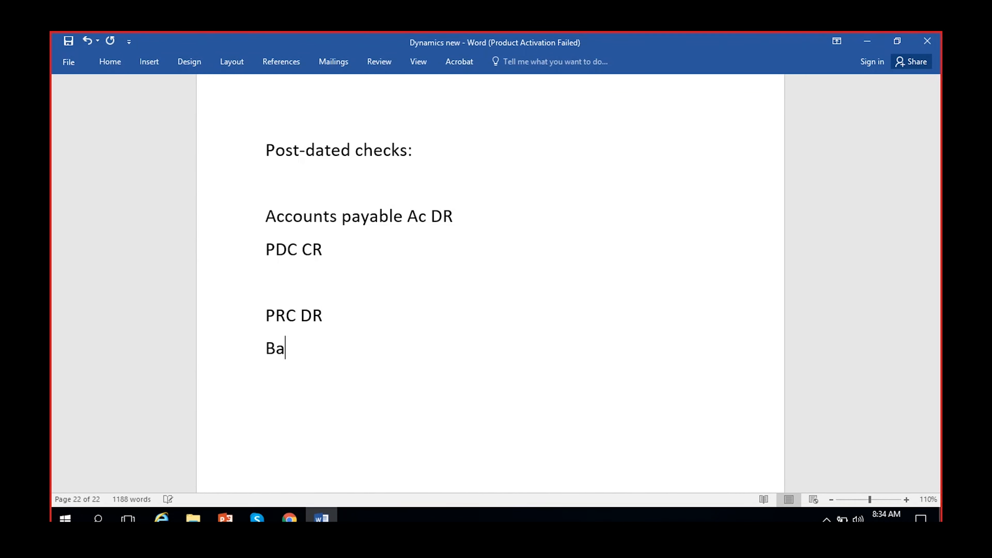
text(nk CR)
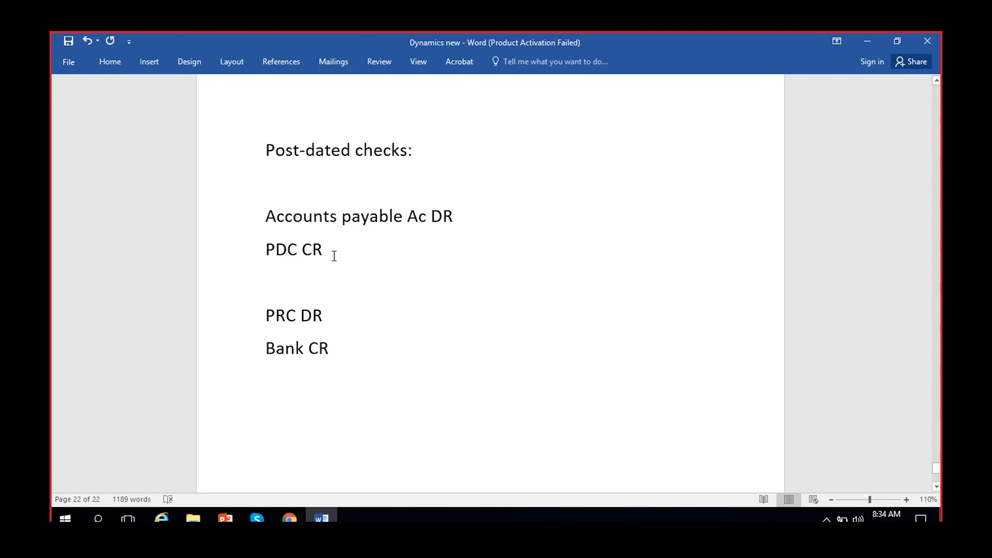
drag(334, 256, 271, 224)
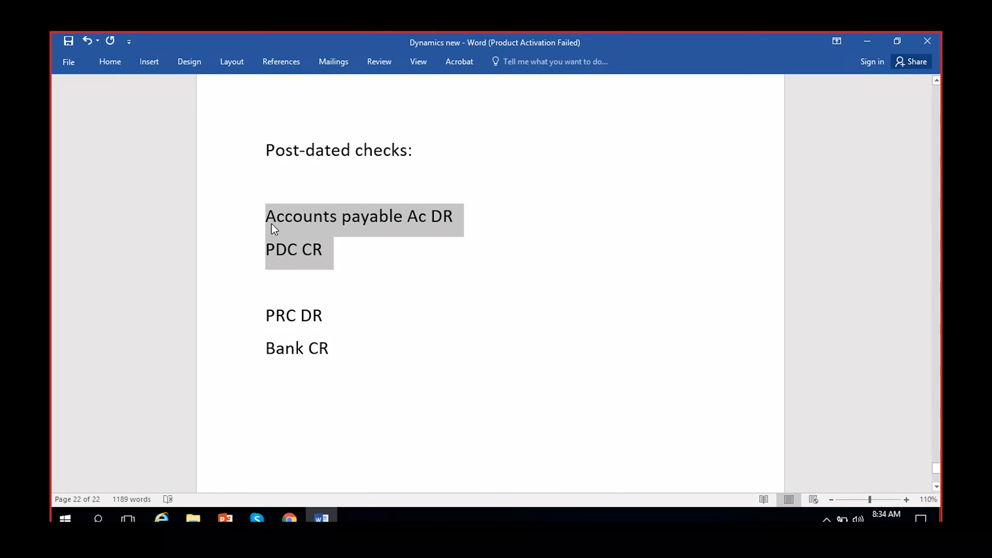
click(363, 255)
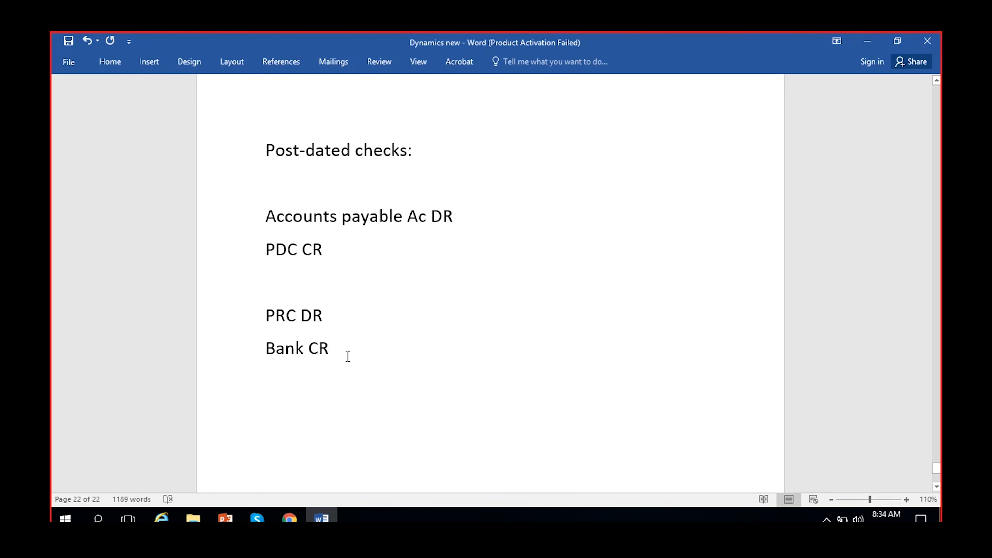
drag(345, 353, 236, 330)
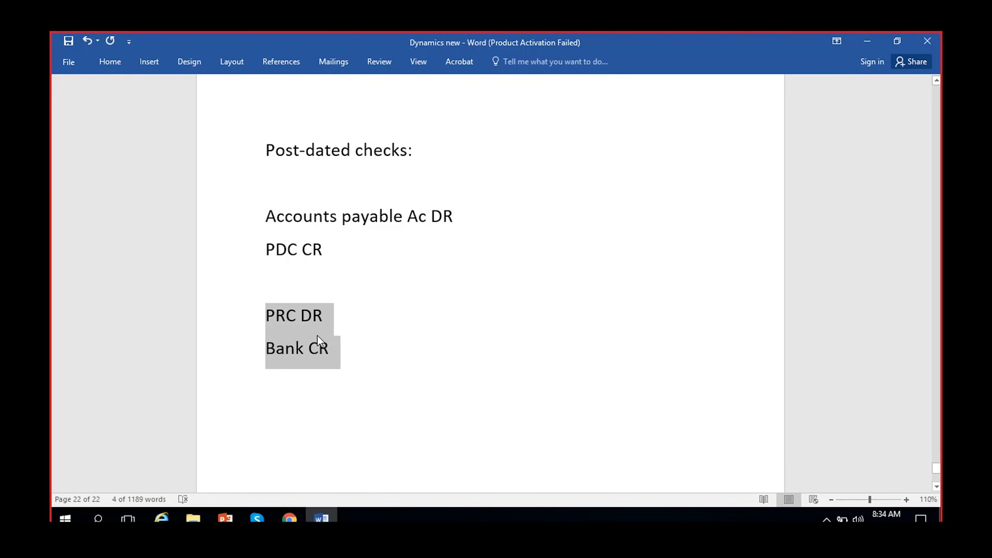
Step: Correct "PRC" to "PDC" in the debit line of the second entry
click(286, 314)
key(BackSpace)
text(D)
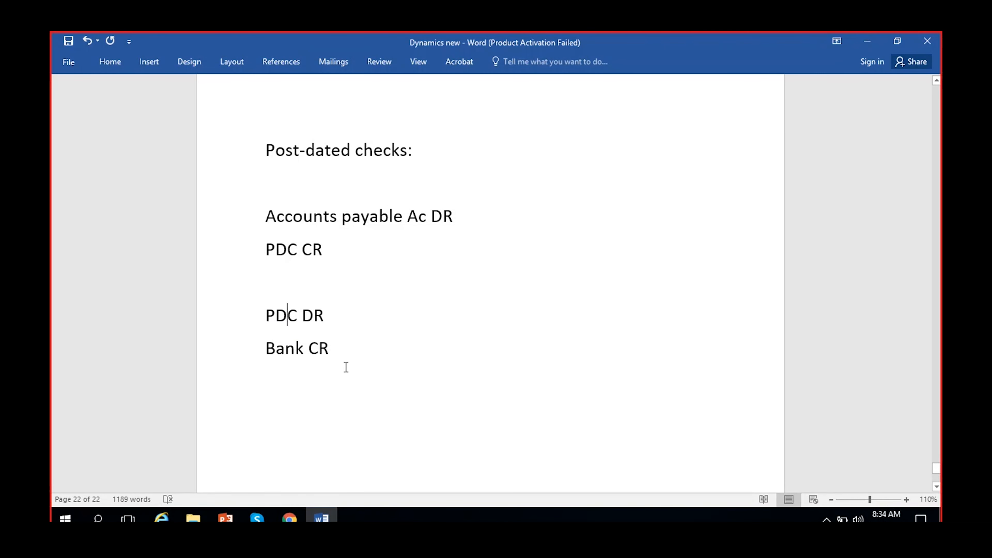
drag(321, 351, 255, 317)
click(379, 375)
Step: Add an "X" mark at the end of both the "PDC CR" and "PDC DR" lines
click(359, 245)
text(X)
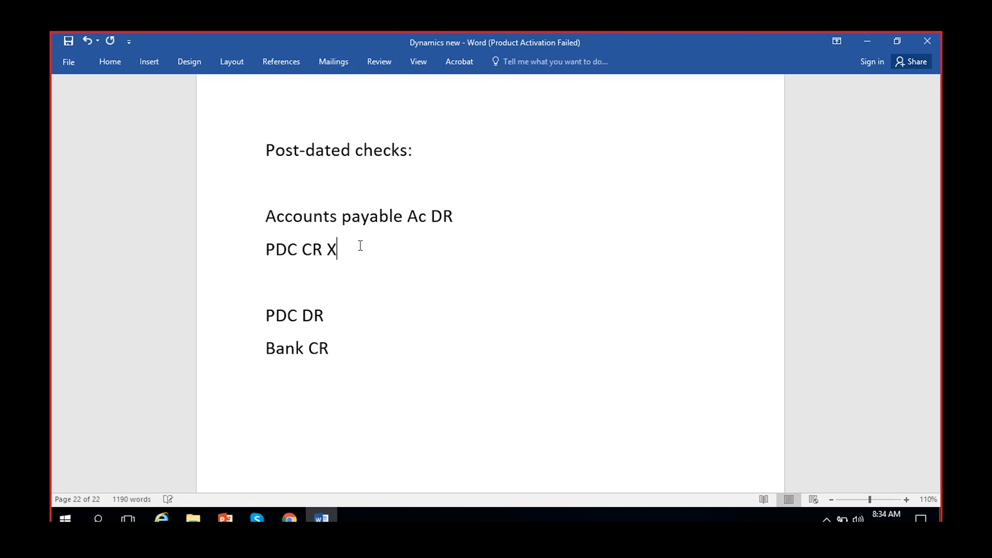
click(355, 311)
text(X)
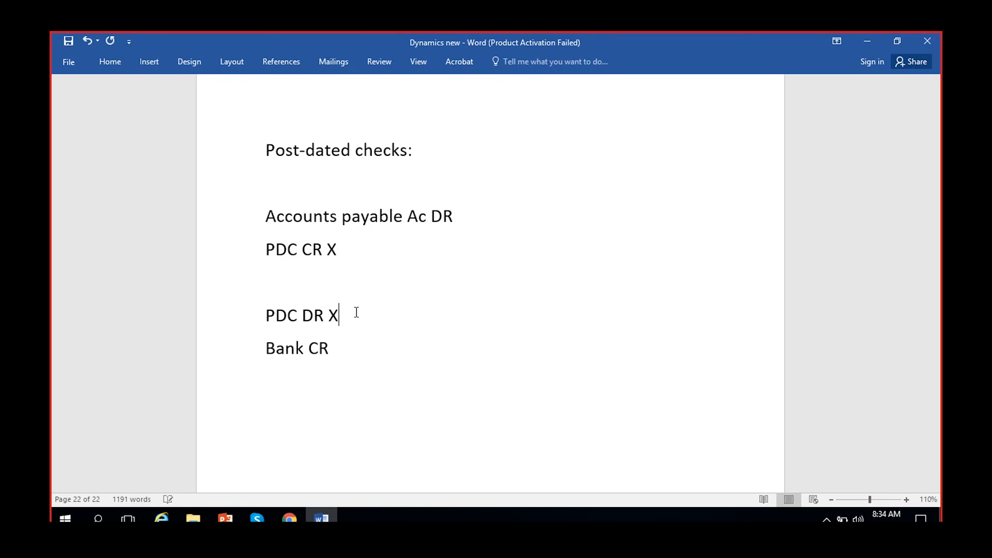
Step: Set the font color of the two "X" marks after "PDC CR" and "PDC DR" to red
double_click(332, 247)
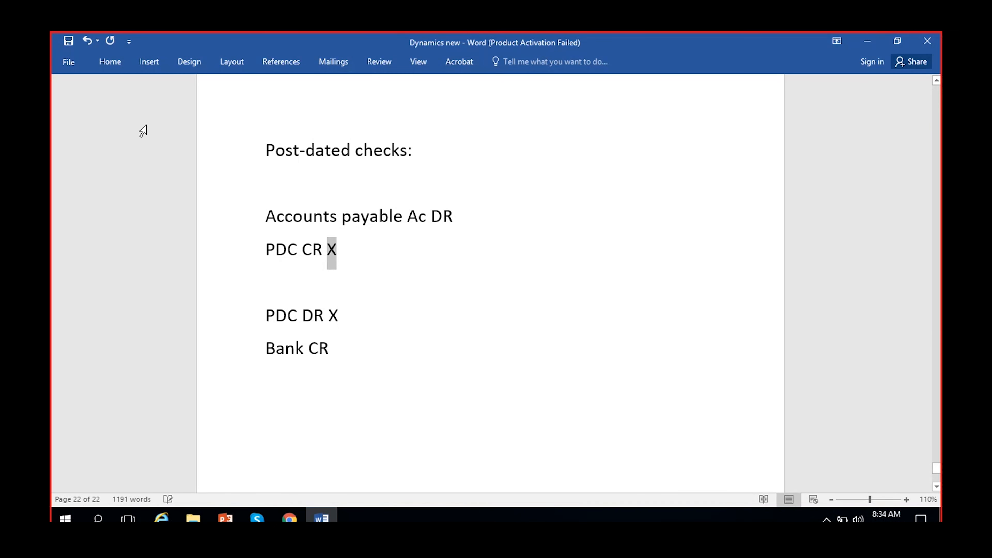
click(110, 61)
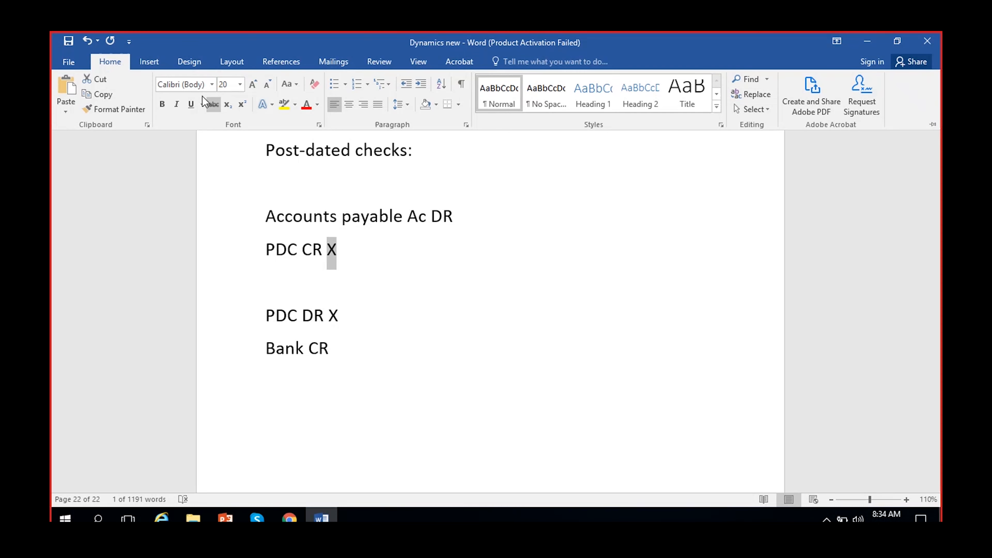
click(309, 105)
double_click(334, 313)
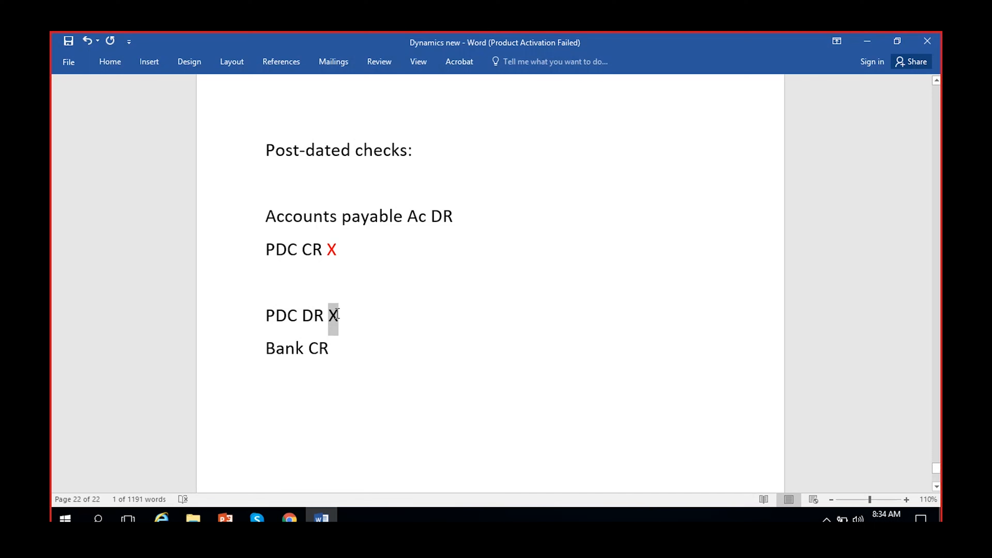
click(106, 63)
click(308, 110)
click(347, 312)
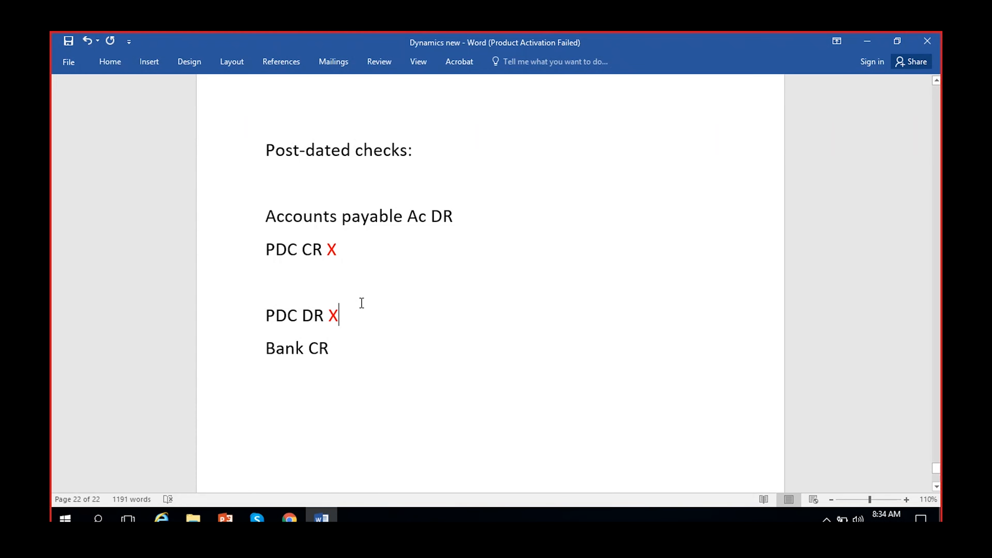
click(457, 215)
click(251, 216)
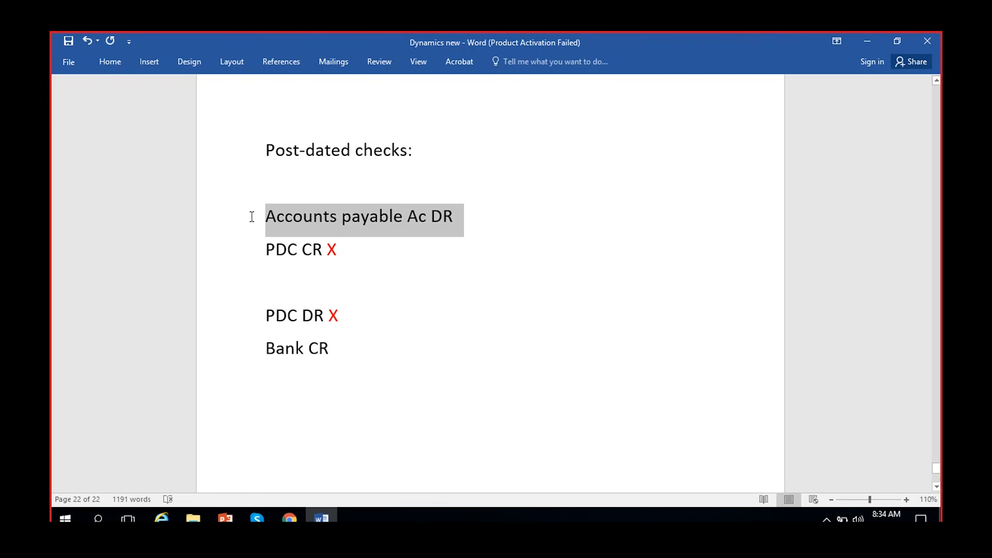
Step: Review the post-dated check entries, comparing the marked "PDC CR" and "PDC DR" lines with the accounts payable and bank lines
drag(279, 358, 223, 349)
click(214, 423)
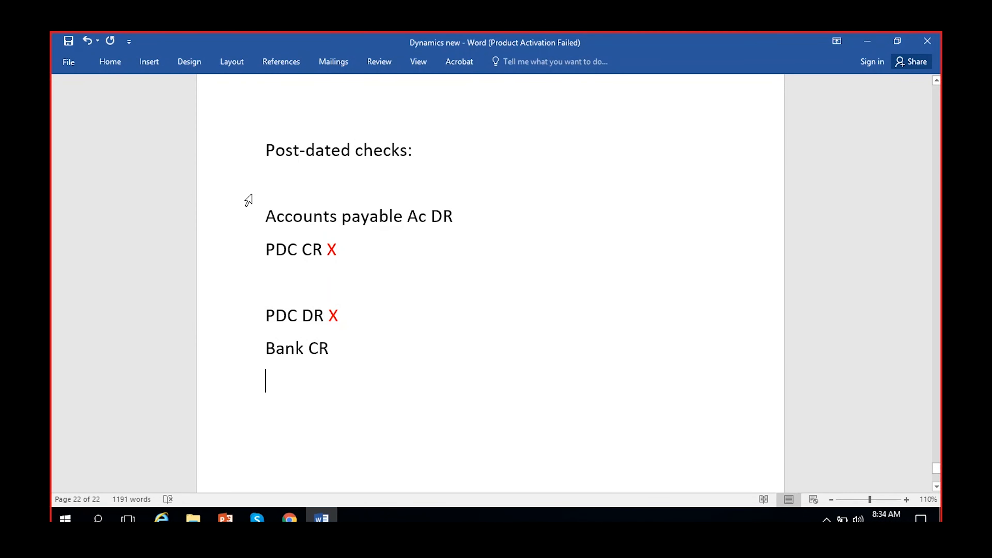
click(303, 193)
drag(348, 314, 237, 321)
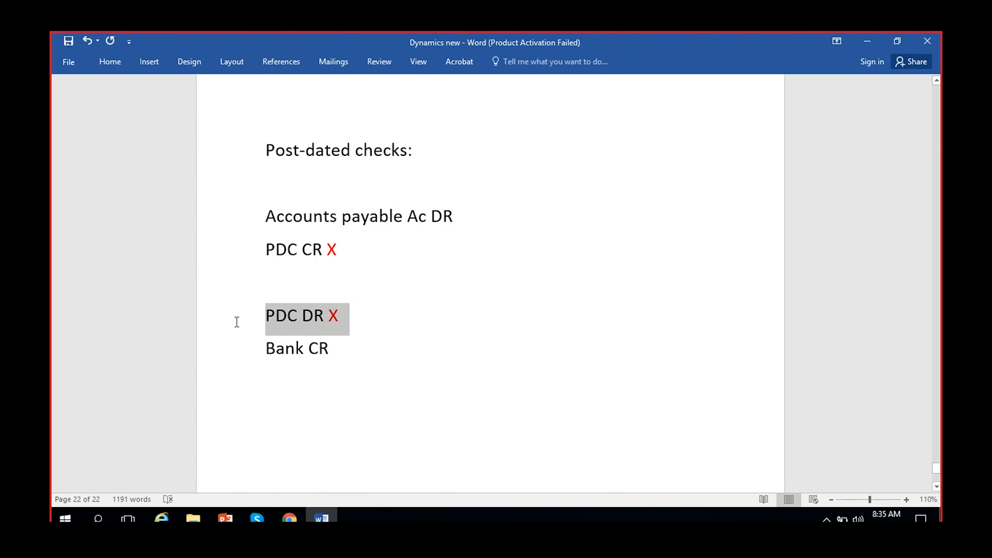
click(254, 251)
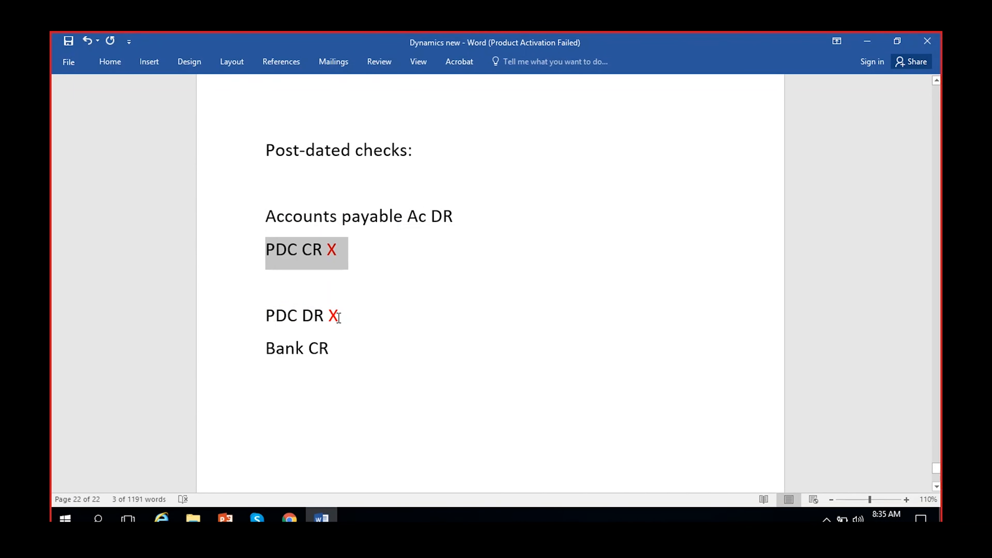
drag(348, 317, 231, 316)
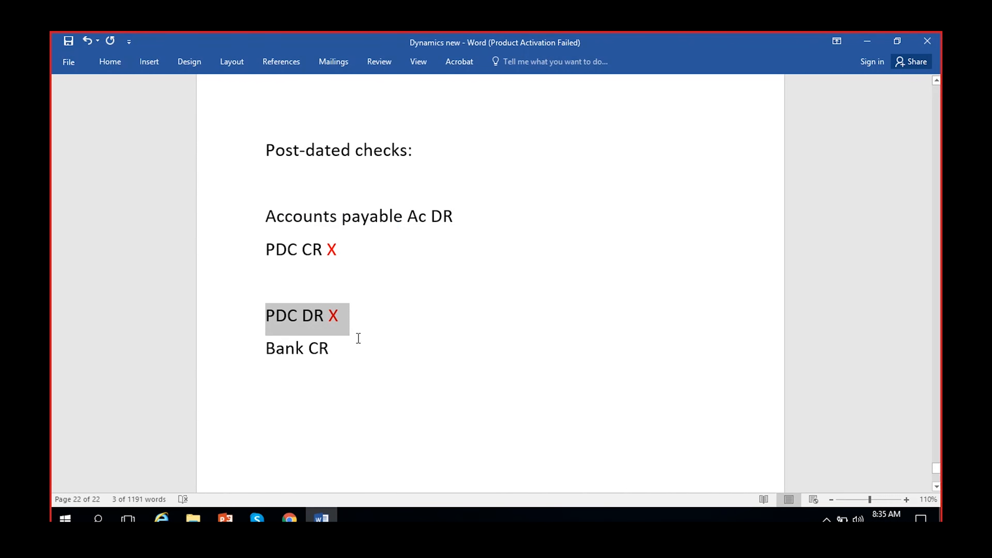
click(325, 364)
click(465, 221)
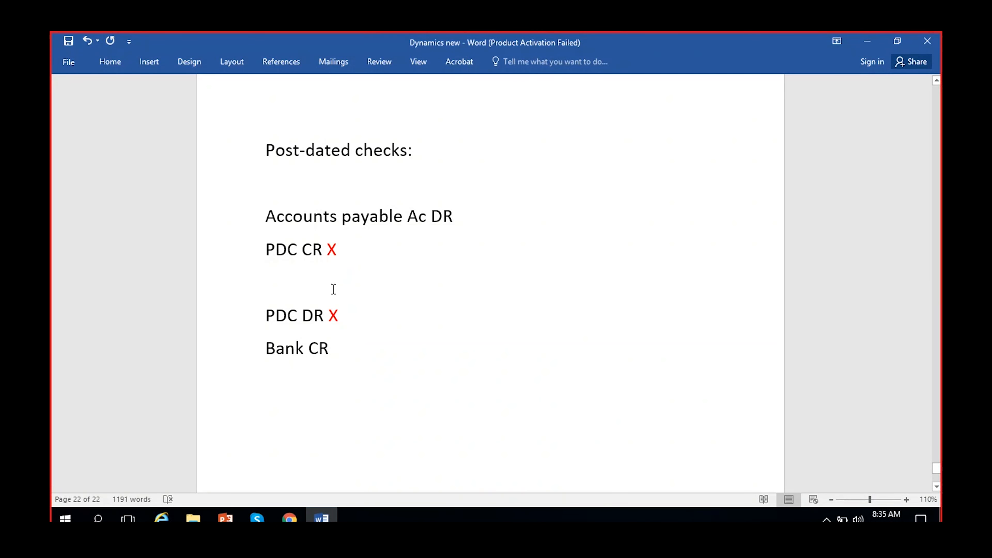
drag(352, 254, 256, 254)
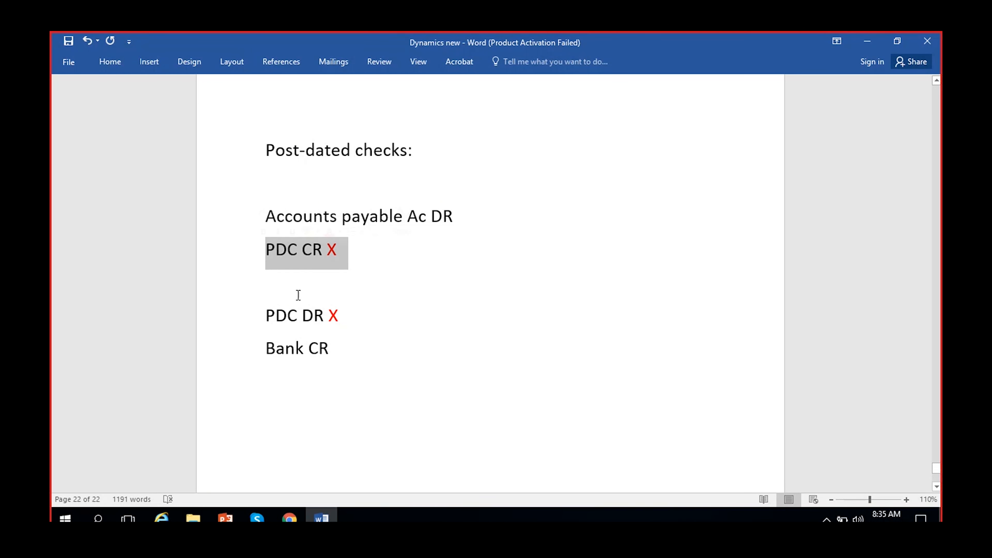
click(375, 256)
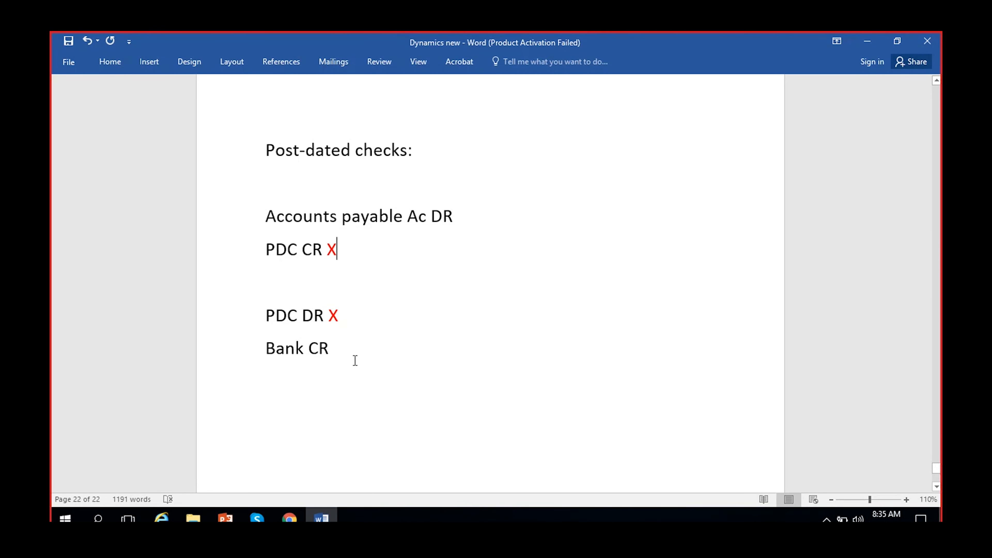
drag(355, 360, 255, 321)
click(417, 374)
Step: Switch to Dynamics 365, leave the Checks page, and open the Postdated checks section of the Cash and bank management parameters
click(289, 518)
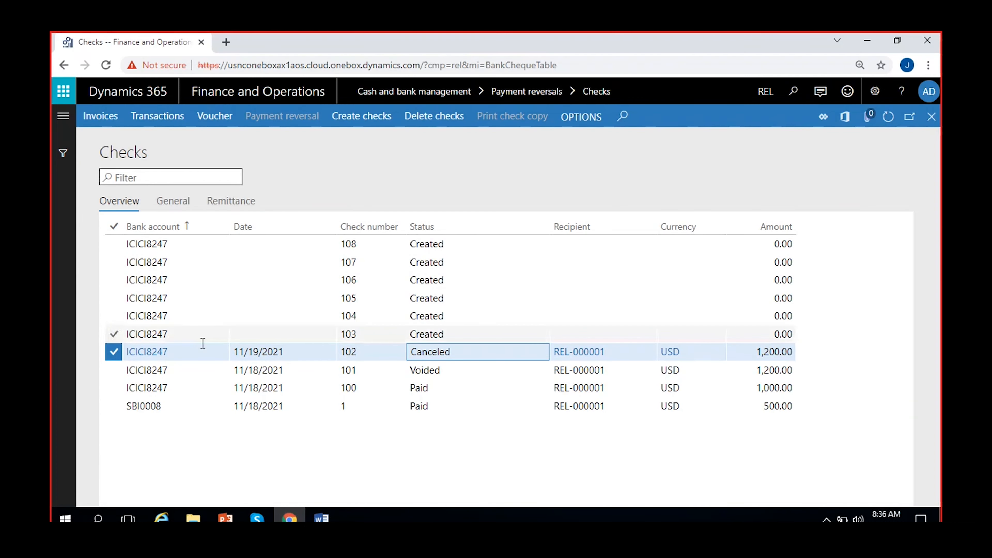
click(932, 117)
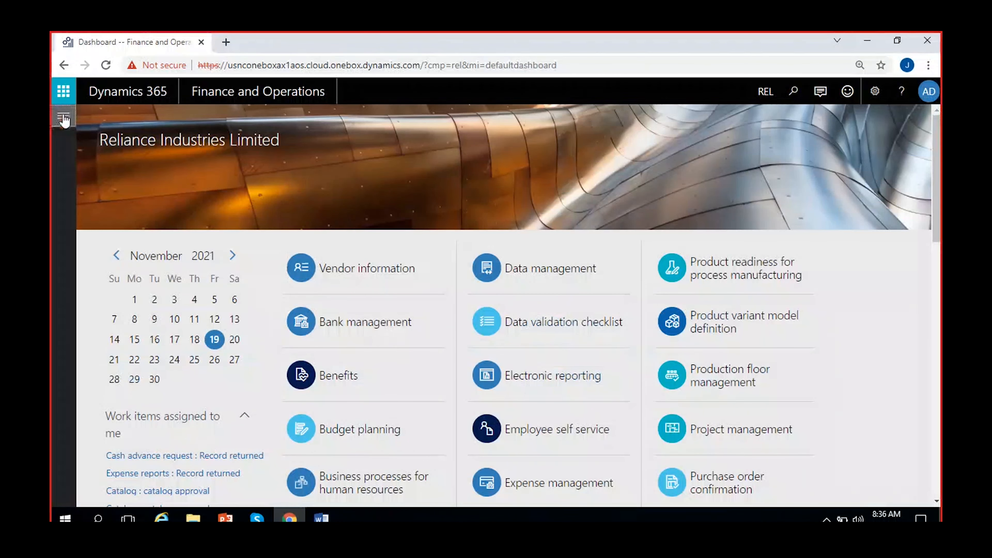
click(62, 114)
drag(389, 503, 534, 503)
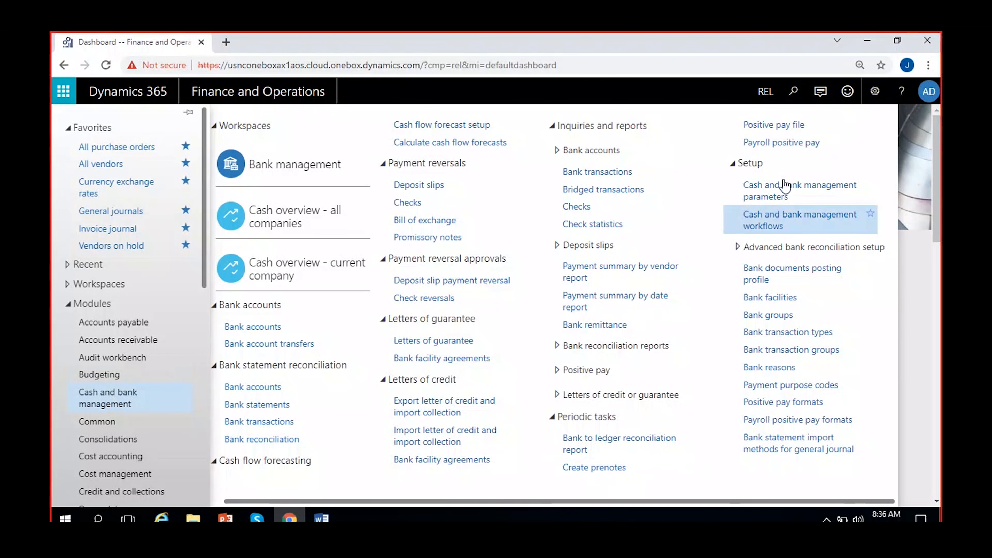
click(771, 191)
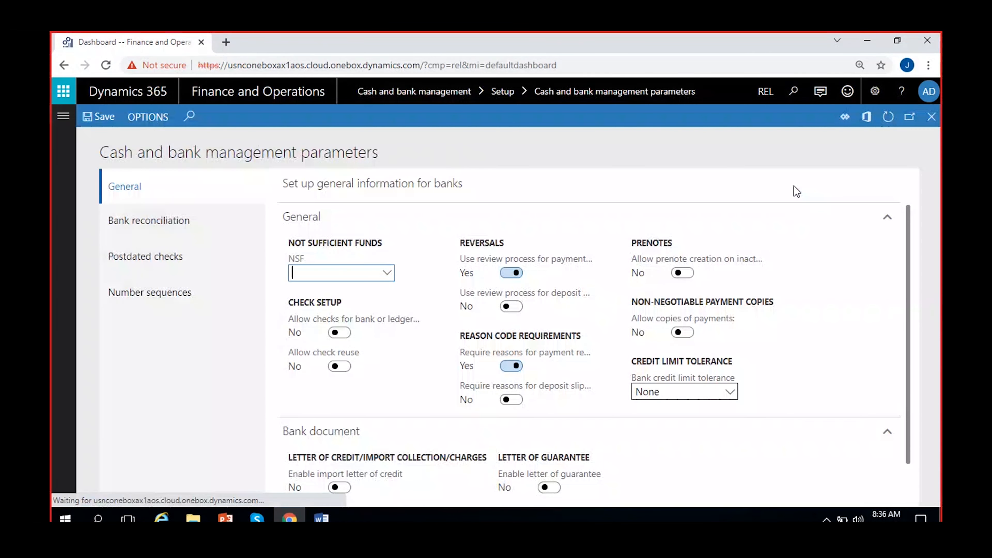
click(167, 257)
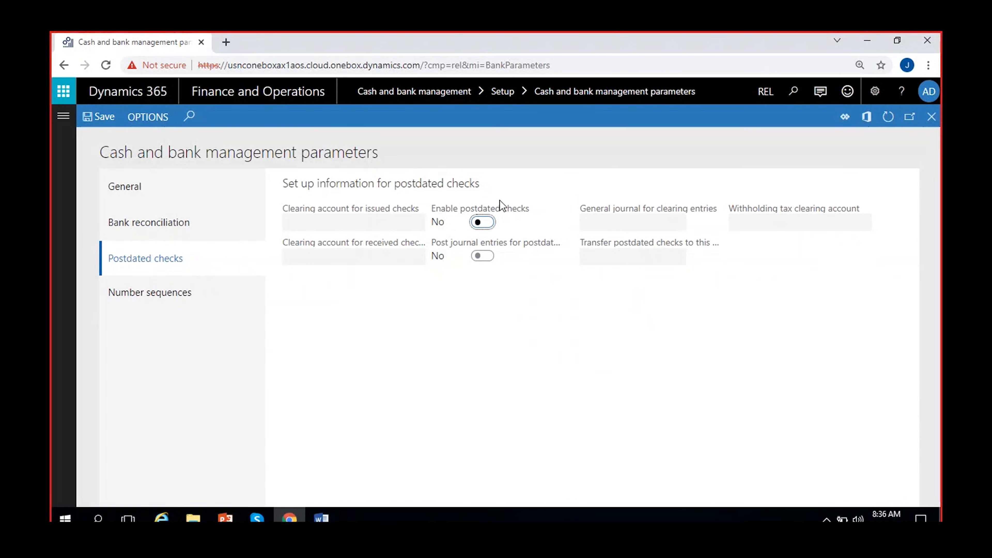
Step: Enable postdated checks and the posting of journal entries for postdated checks
click(486, 222)
mouse_move(510, 242)
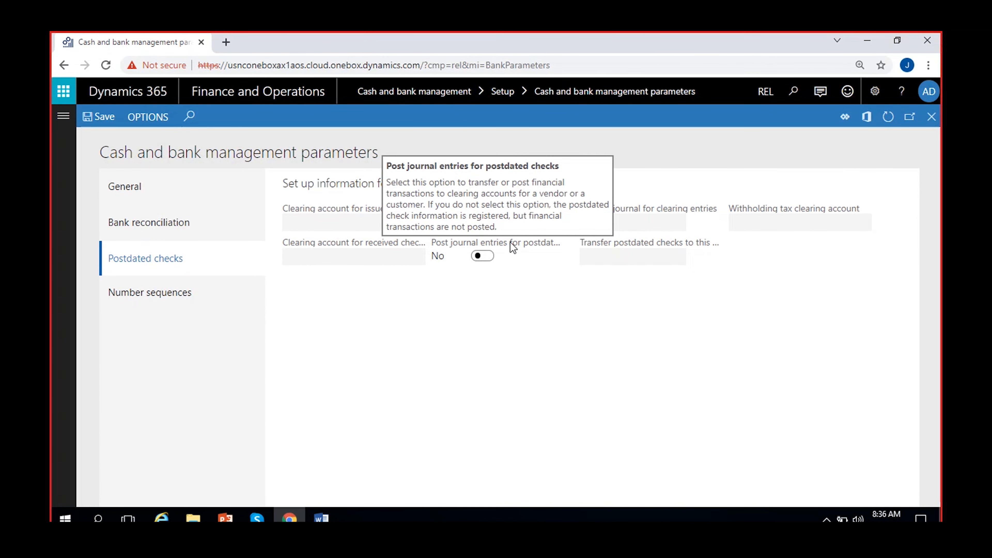
click(488, 256)
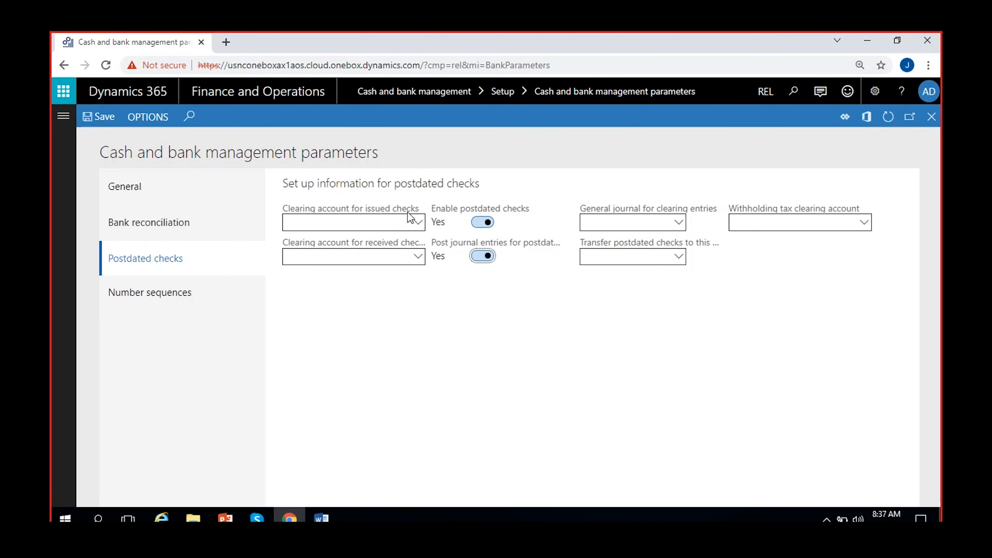
Step: From the clearing account for issued checks, open the main accounts and add account 101000 named "PDC-Vendors"
right_click(415, 225)
click(431, 288)
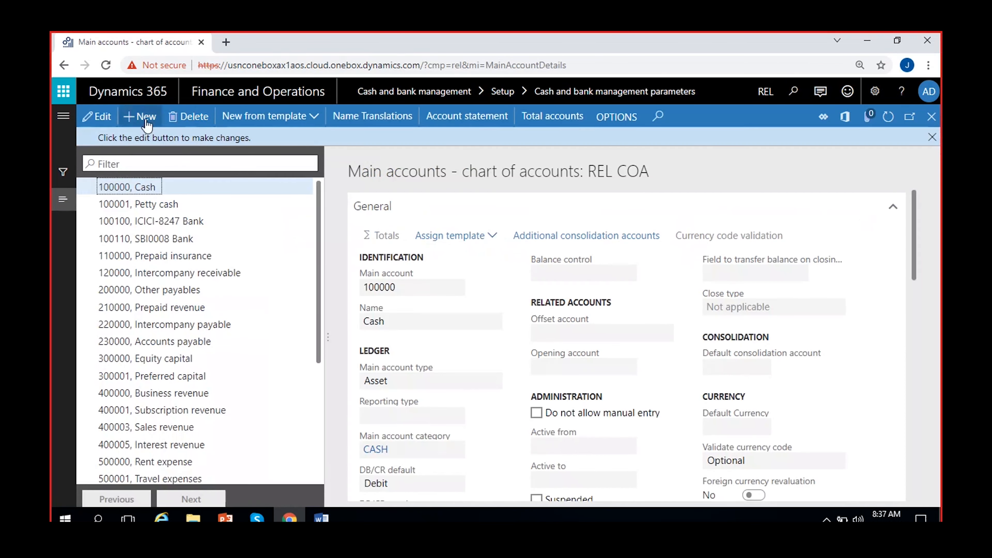
key(alt+n)
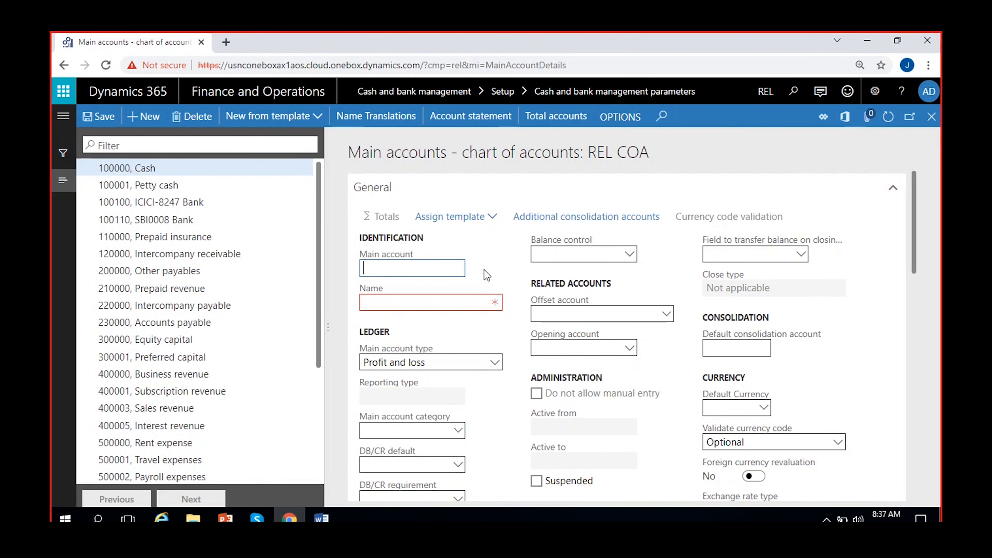
text(1)
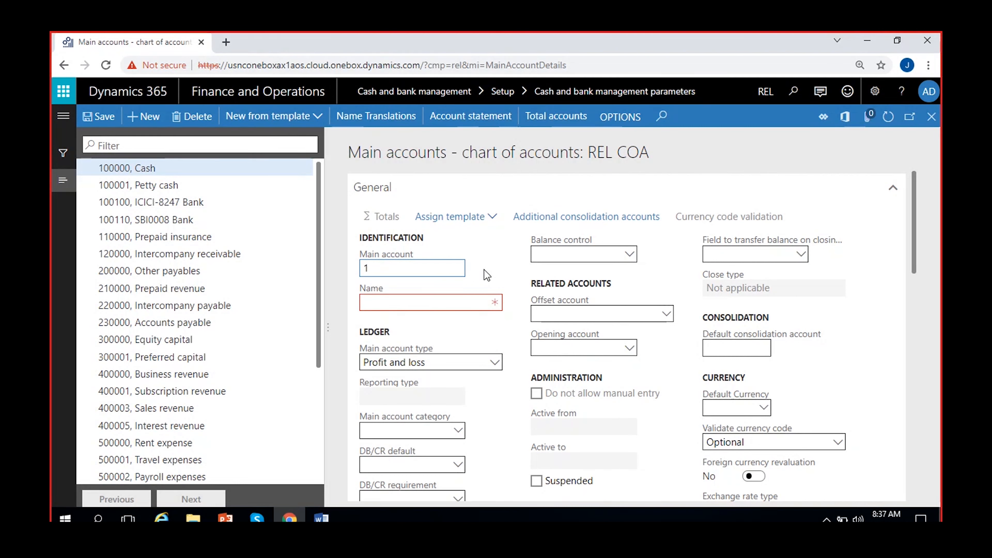
text(01000)
click(453, 303)
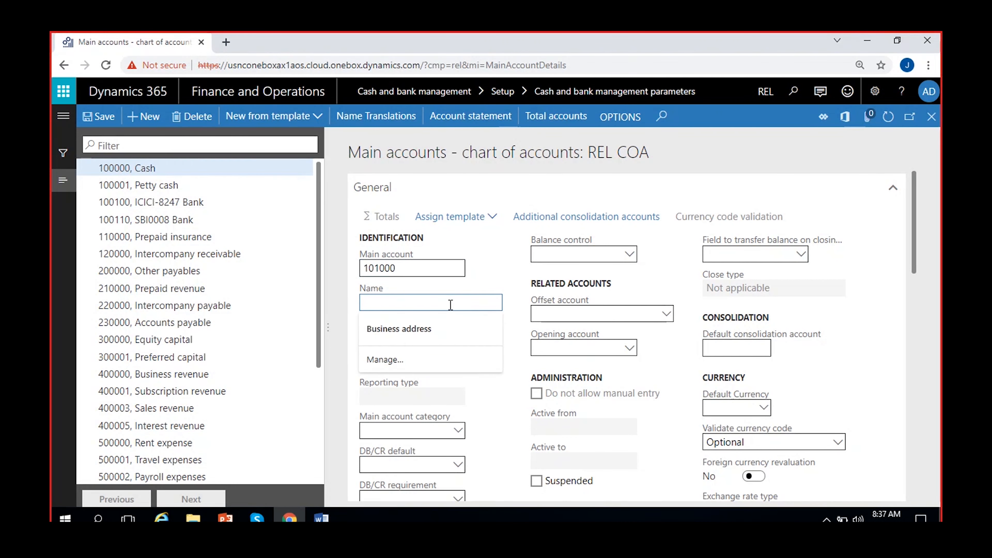
text(PDC-)
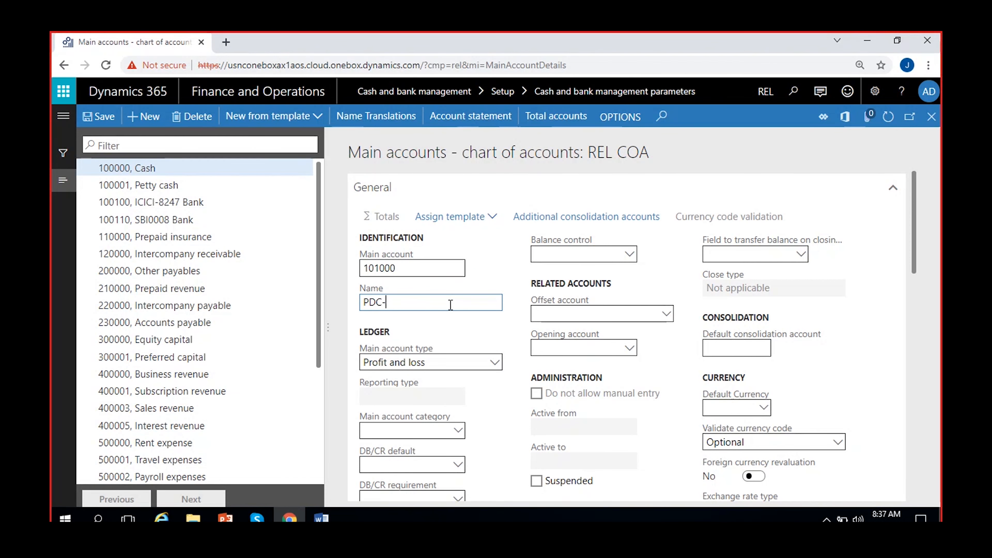
text(Vendor)
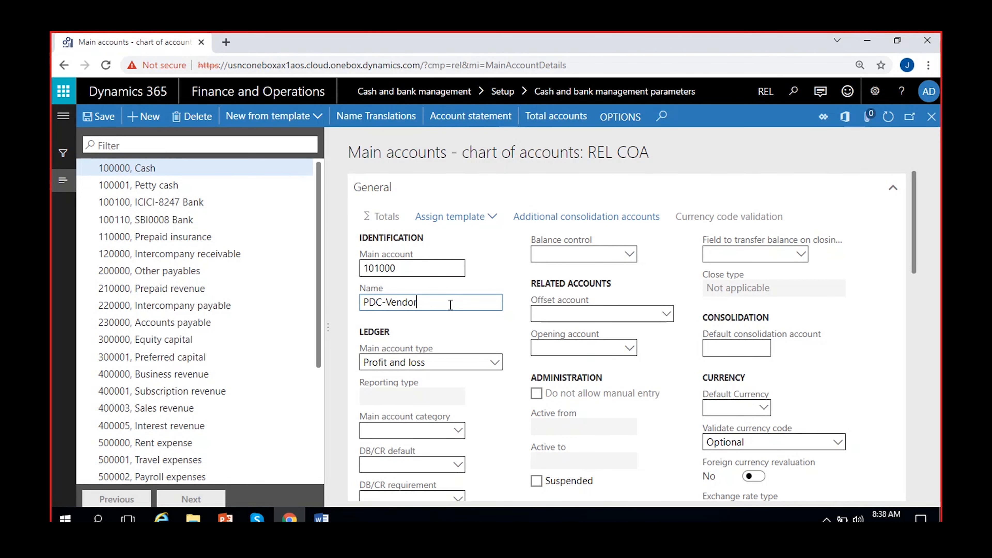
text(s)
Step: Set the main account type of PDC-Vendors to Asset and save the account
click(494, 362)
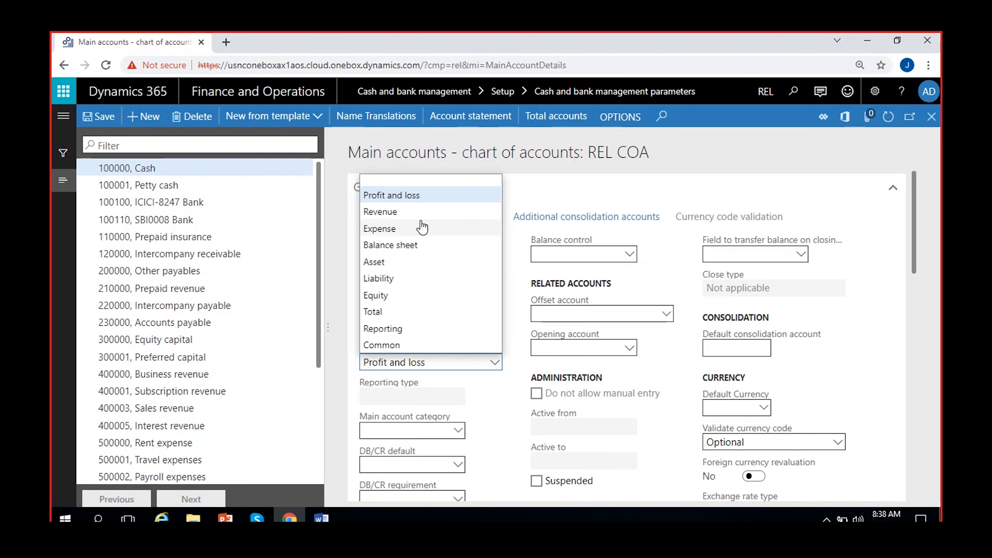
click(413, 262)
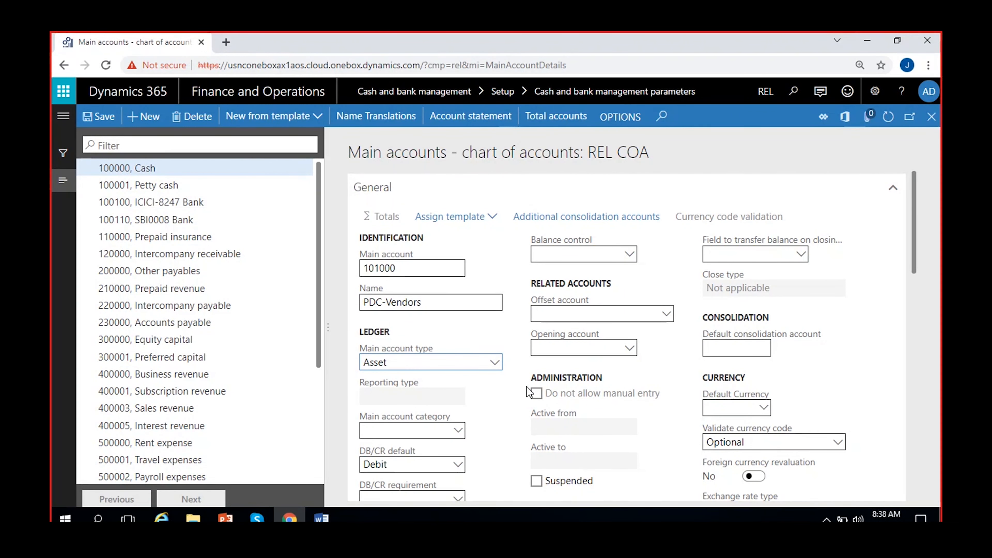
key(ctrl+s)
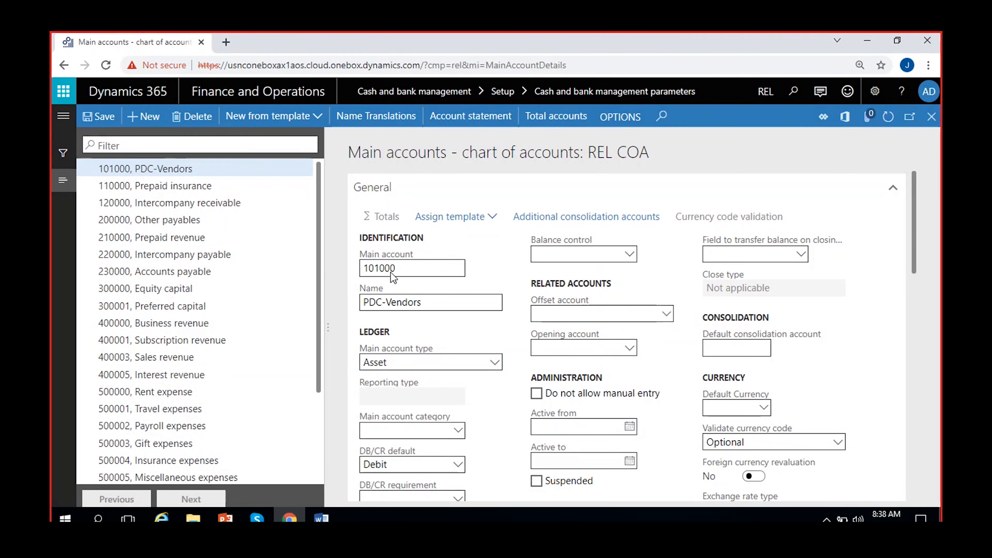
Step: Add another main account to the REL COA chart of accounts, numbered 101001 and named "PDC-Customers"
key(alt+n)
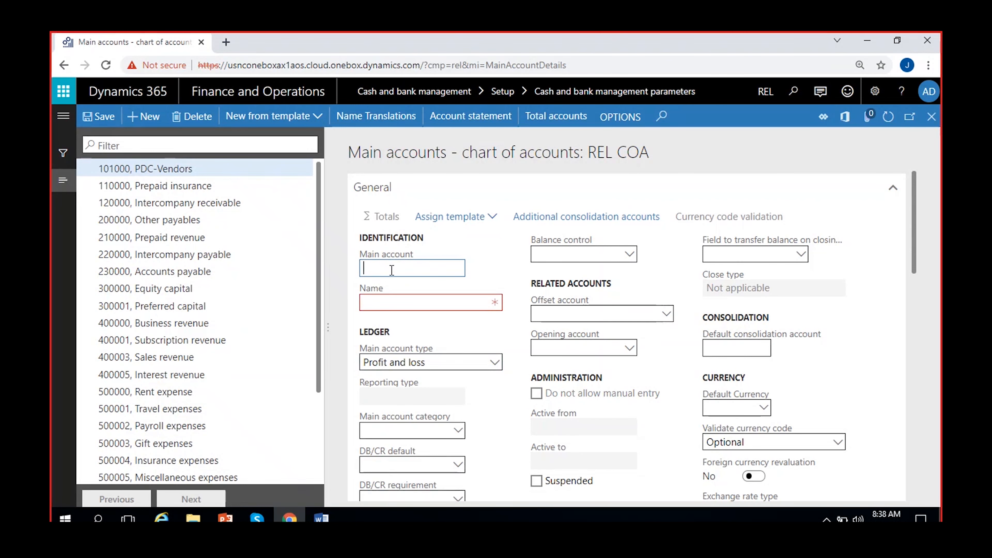
text(101000)
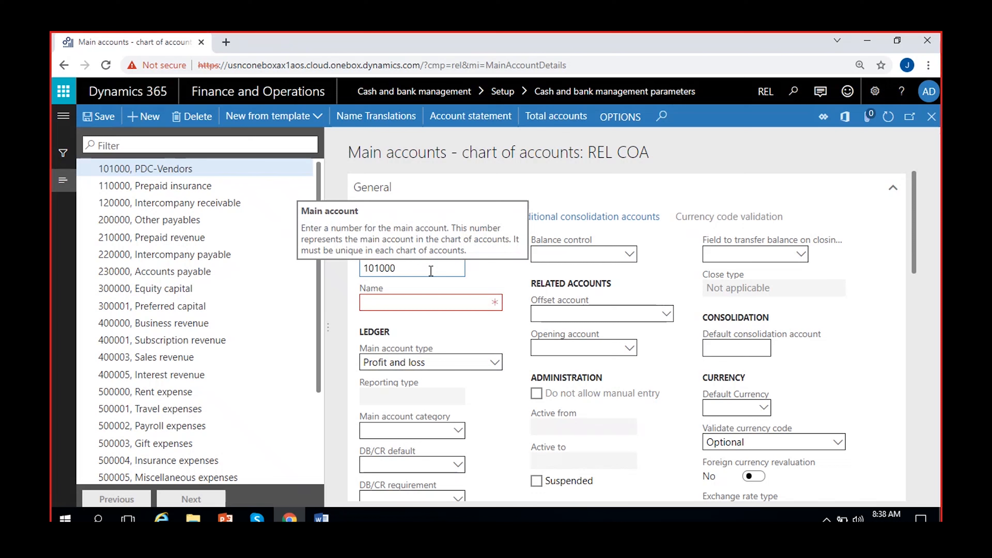
key(BackSpace)
text(1)
click(449, 303)
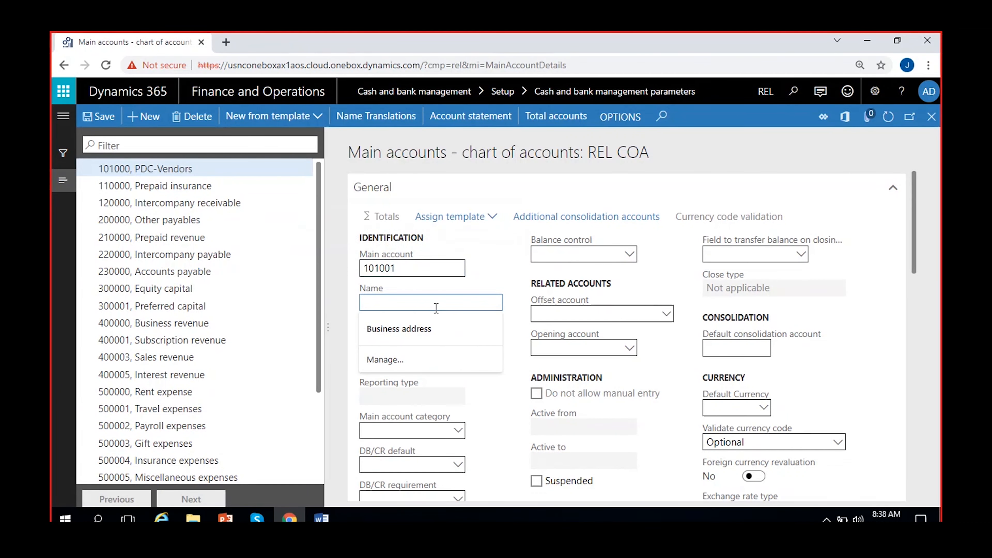
text(PDC-)
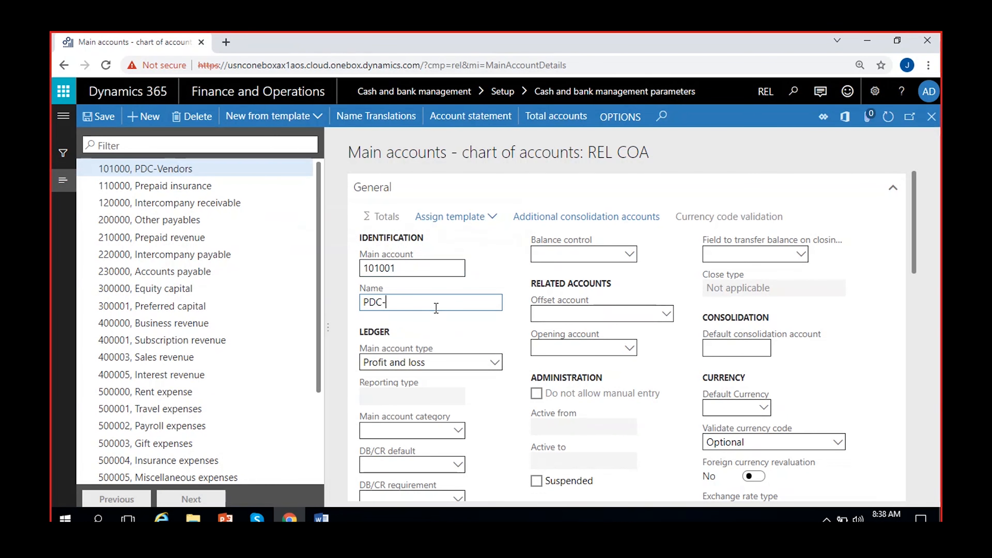
text(Customers)
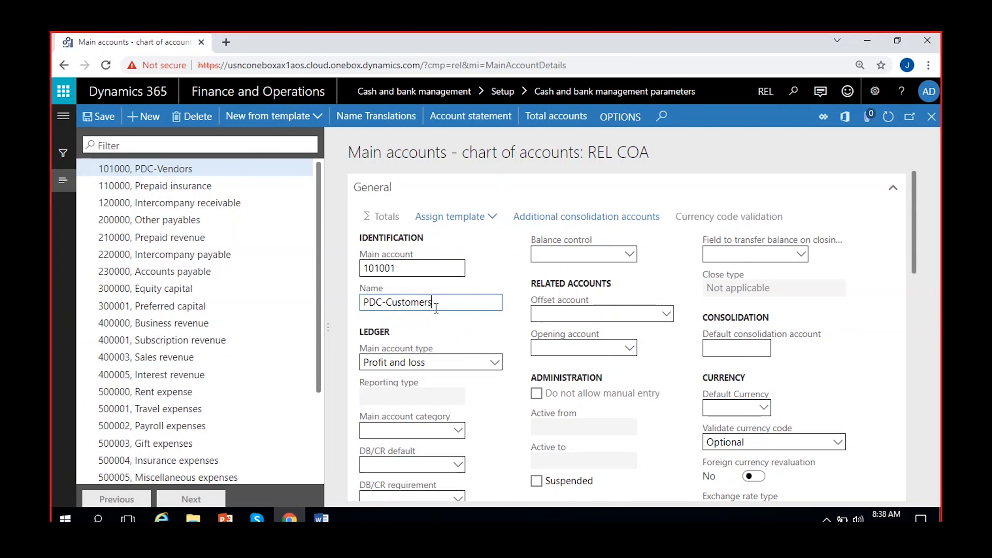
click(484, 325)
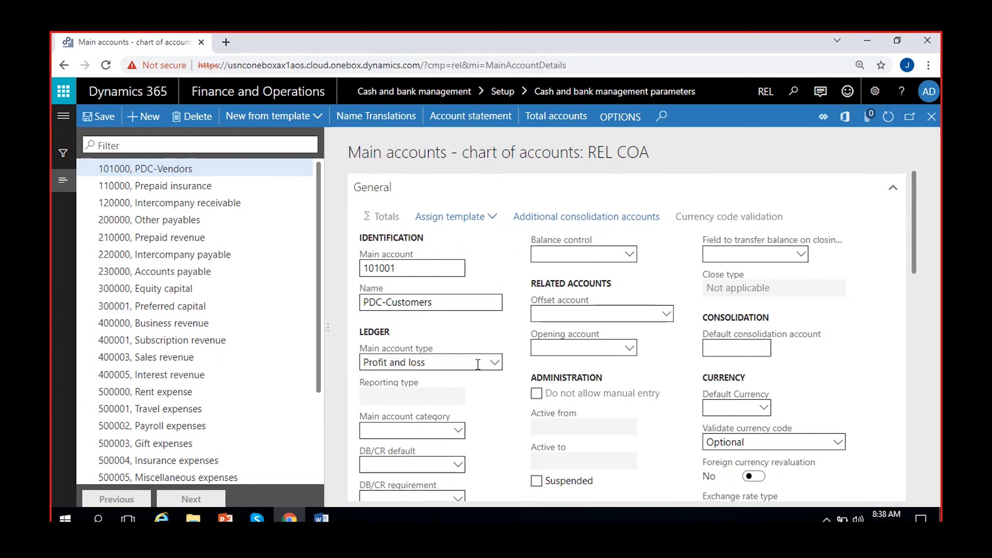
Step: Set the main account type of PDC-Customers to Asset, save it, and return to the postdated checks parameters
click(491, 369)
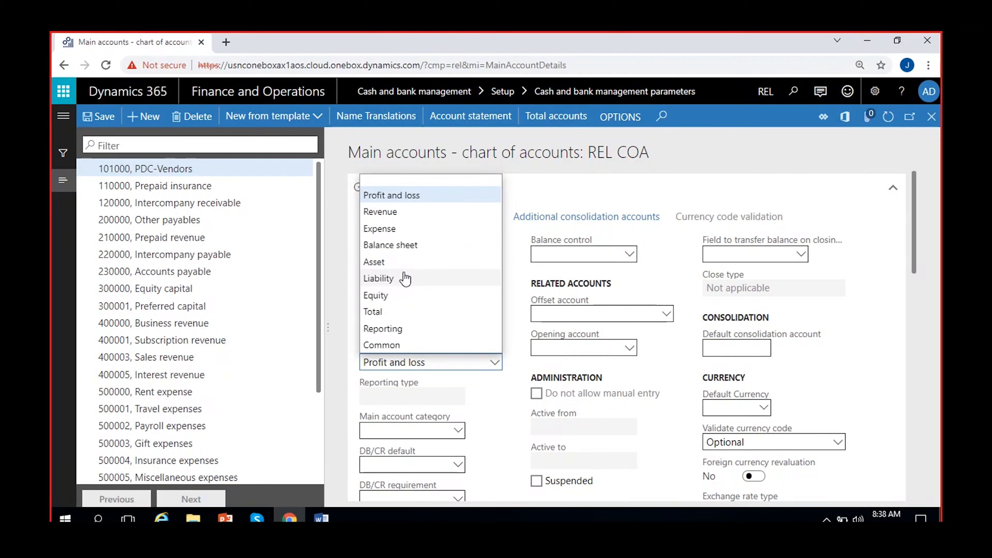
click(403, 262)
click(90, 126)
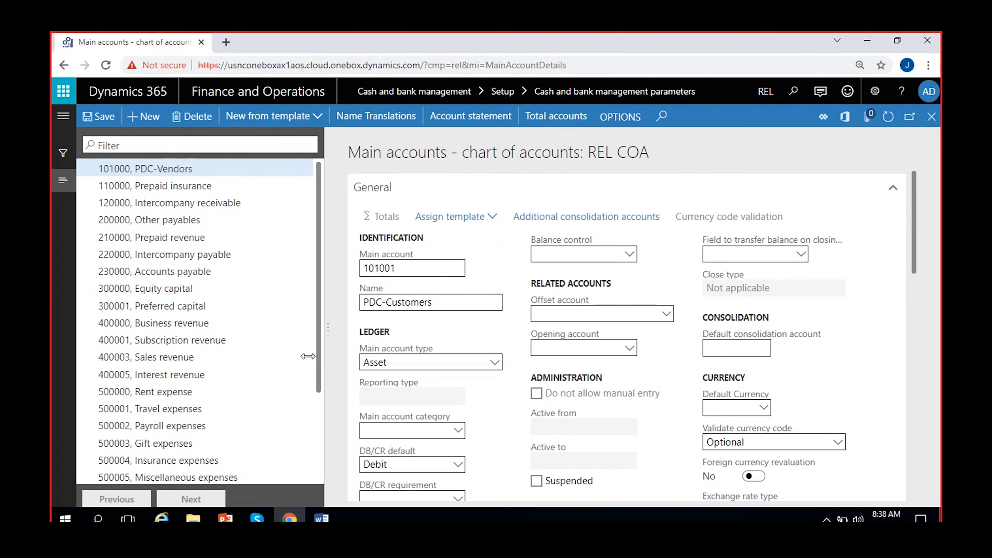
click(930, 118)
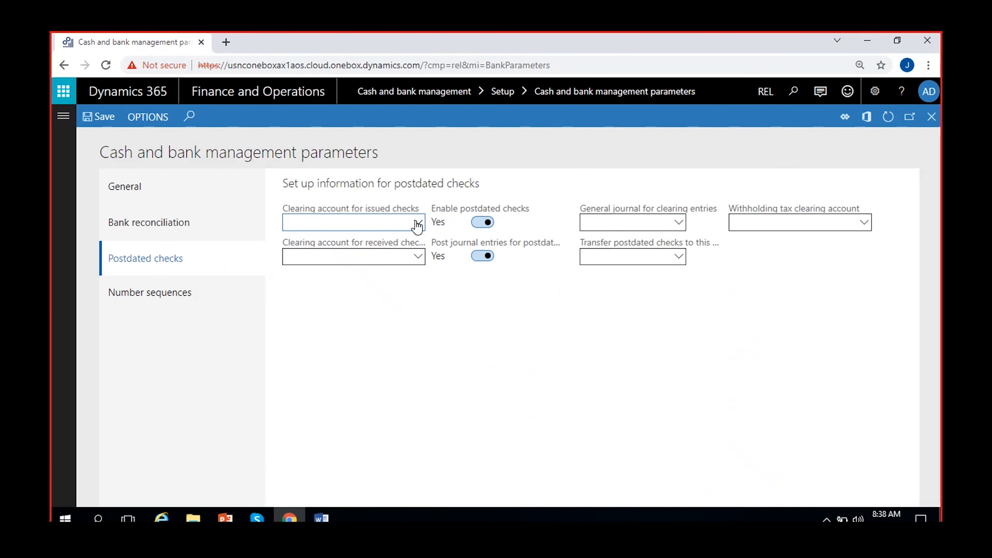
Step: Set the clearing account for issued checks to 101000, PDC-Vendors
click(417, 223)
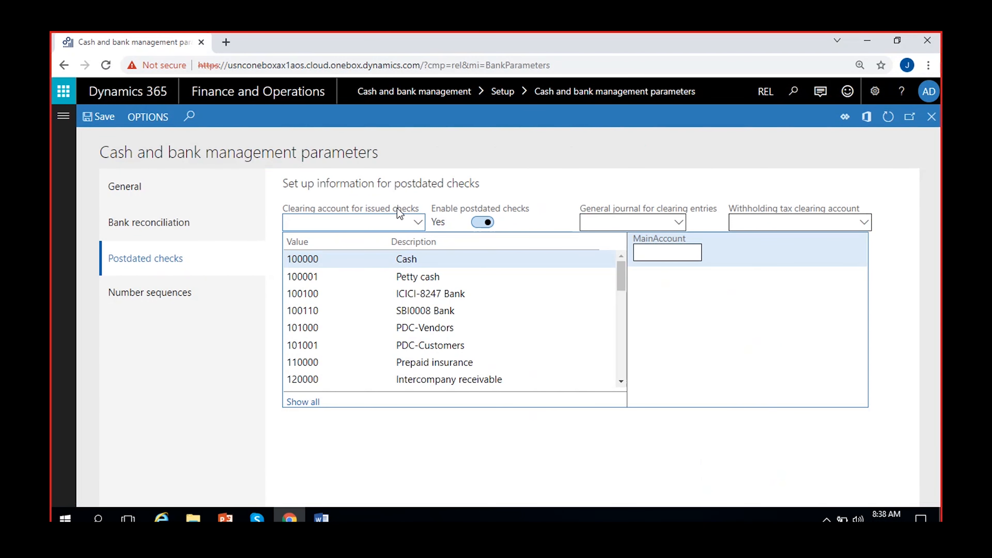
text(pdc)
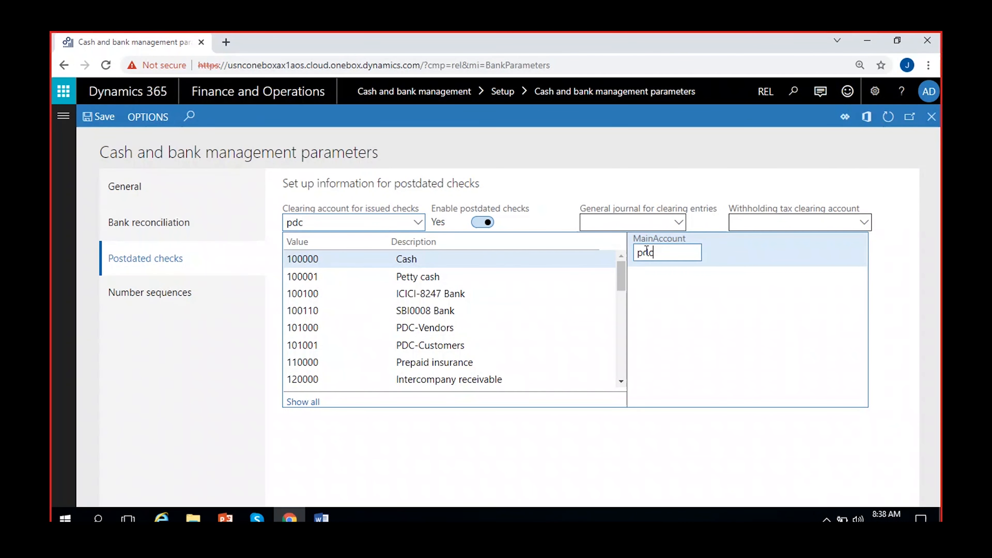
click(424, 328)
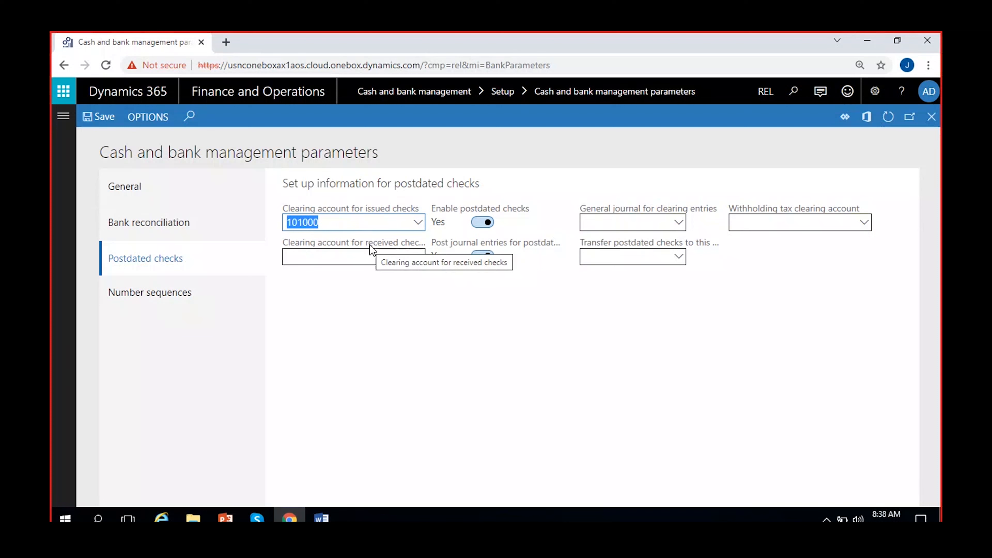
Step: Set the clearing account for received checks to 101001 and the general journal for clearing entries to GenJournal
click(417, 258)
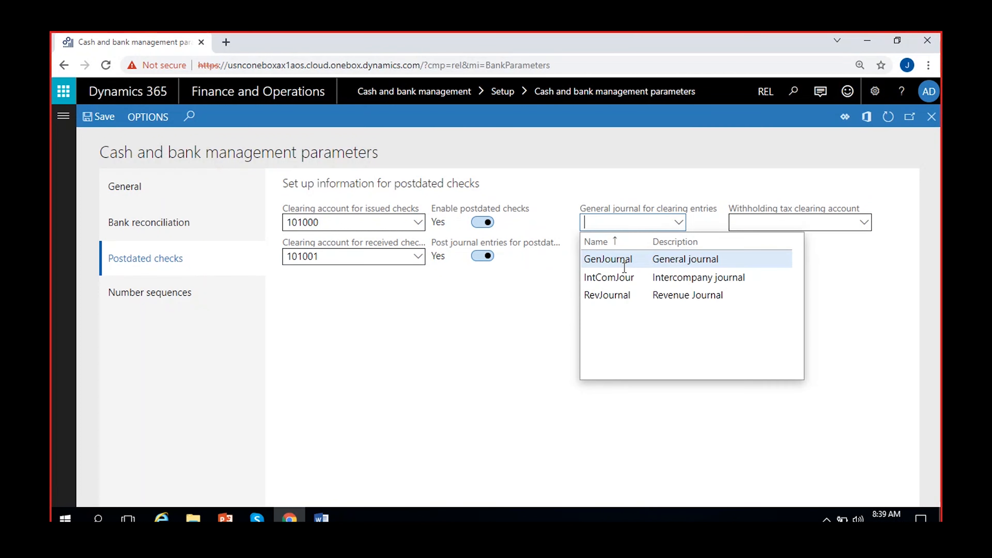
click(718, 260)
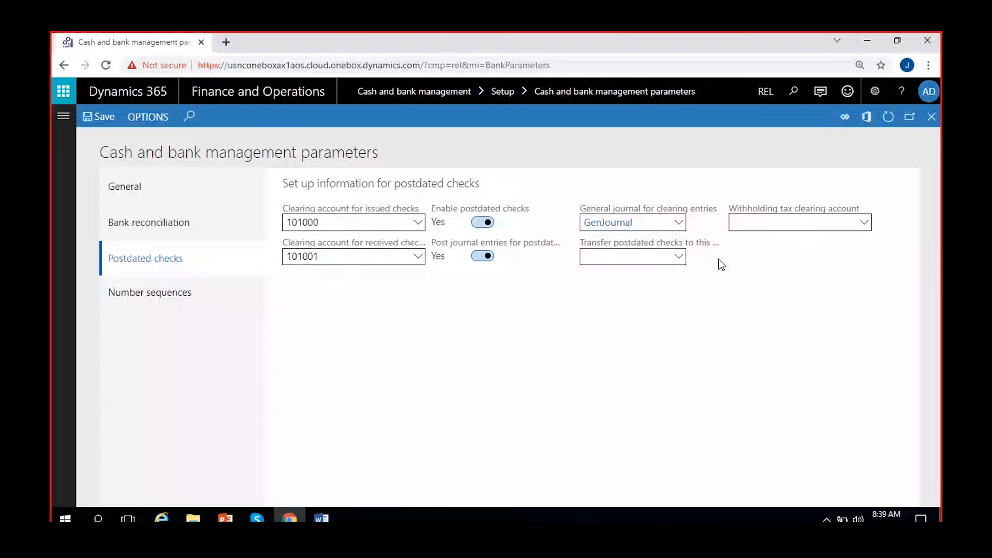
Step: Set the vendor payment journal that postdated checks are transferred to as VendPayJou, and save the parameters
mouse_move(644, 242)
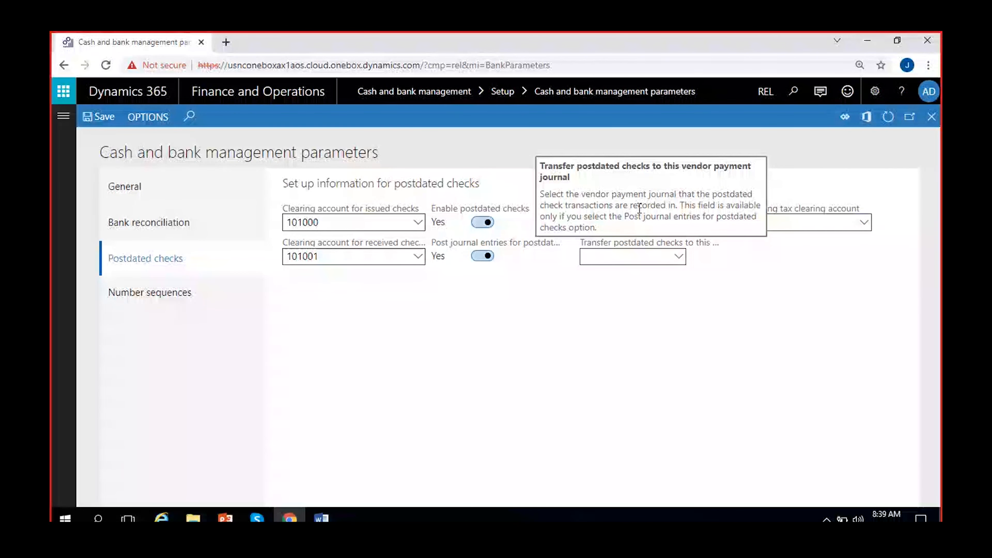
click(678, 256)
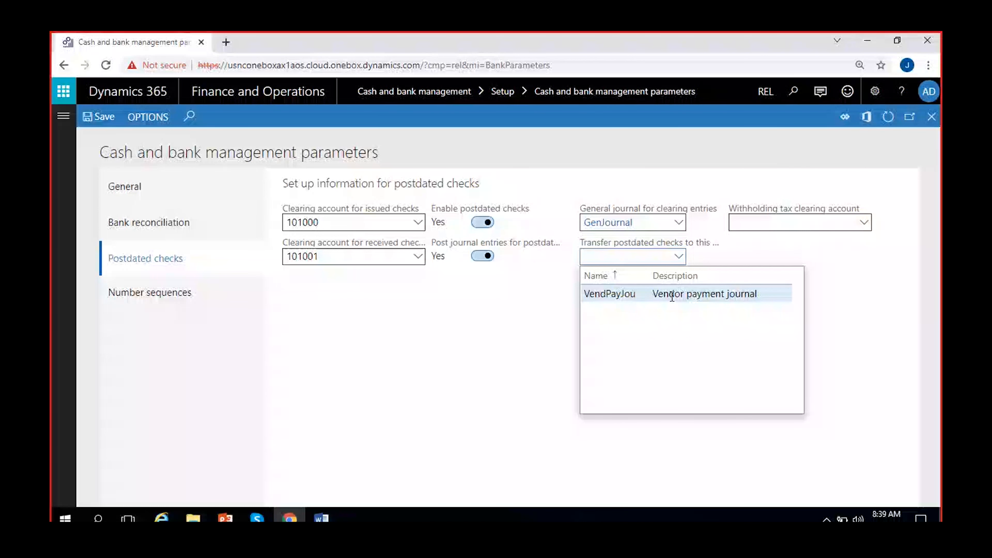
click(671, 296)
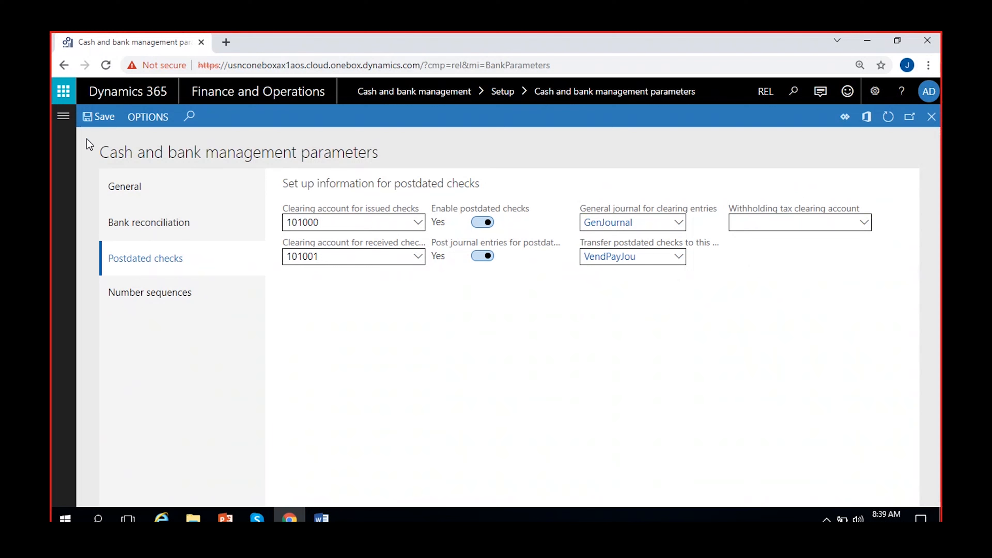
click(94, 119)
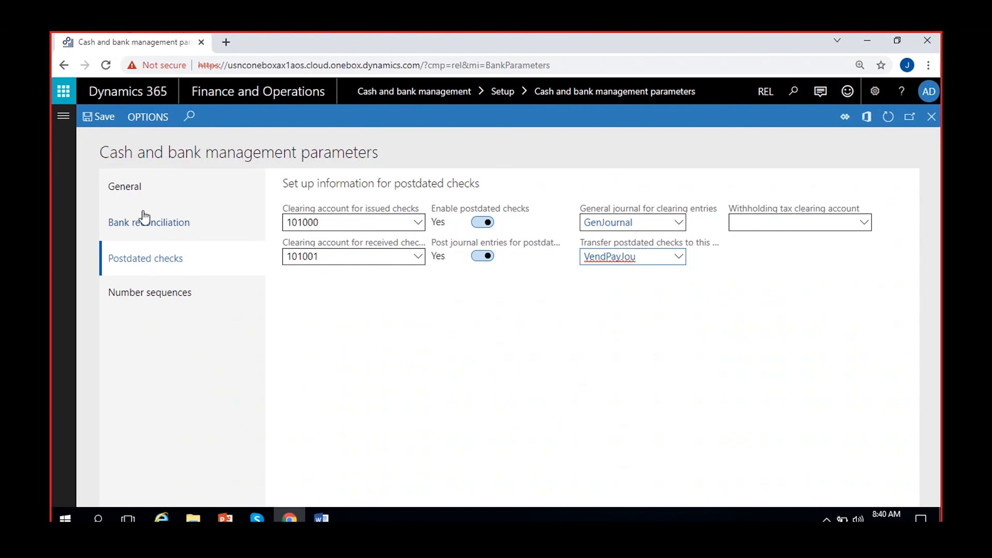
Step: Open the vendor methods of payment in the Accounts payable payment setup and dismiss the edit notice
click(63, 123)
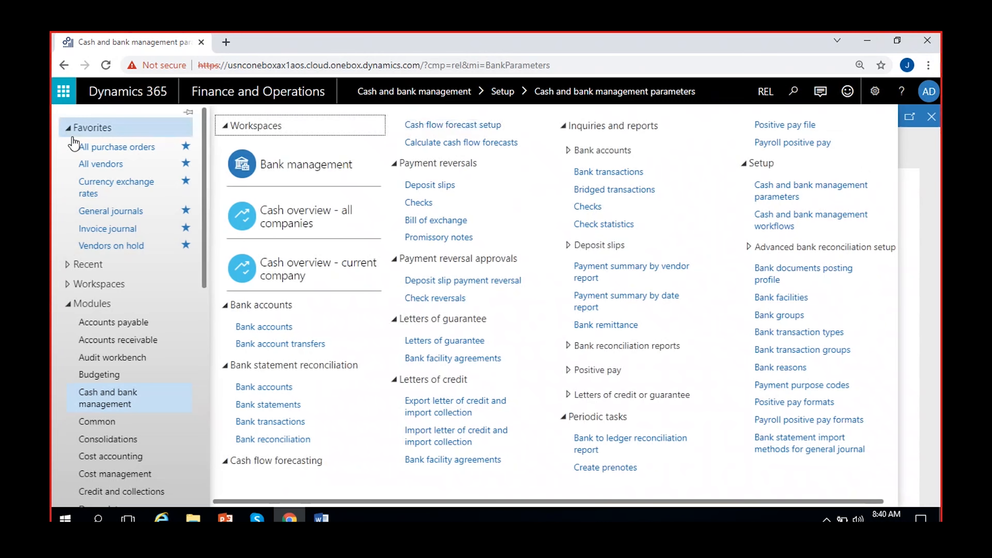
click(113, 322)
scroll(774, 186, down, 5)
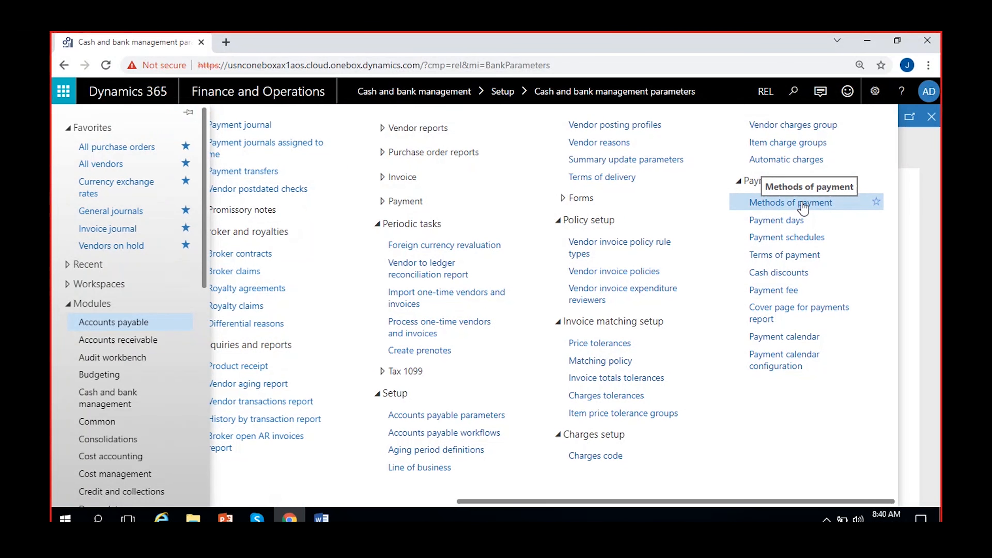
click(803, 205)
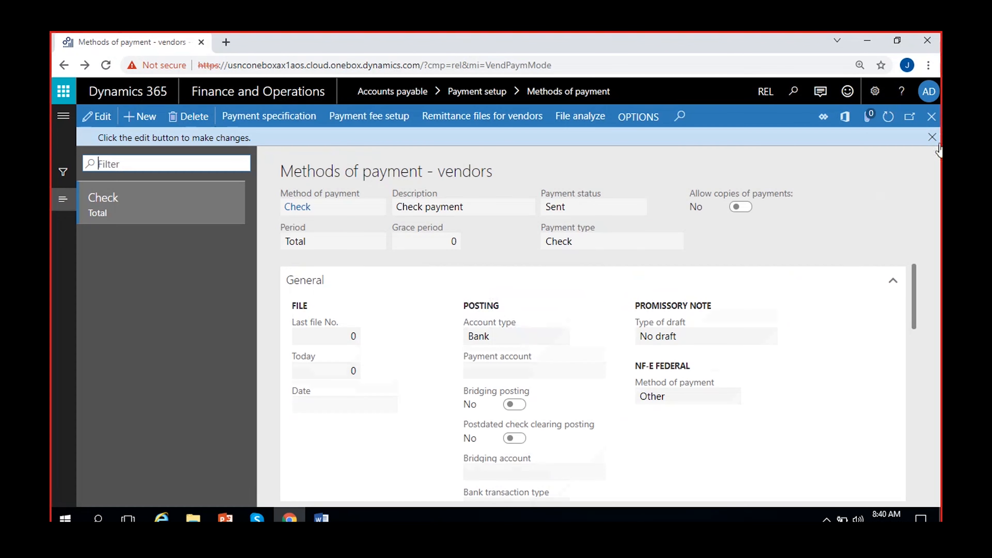
click(937, 144)
Step: Create a vendor method of payment named "PDC" with the description "Post dated check"
click(140, 116)
text(PDC)
click(458, 184)
text(Post dated check)
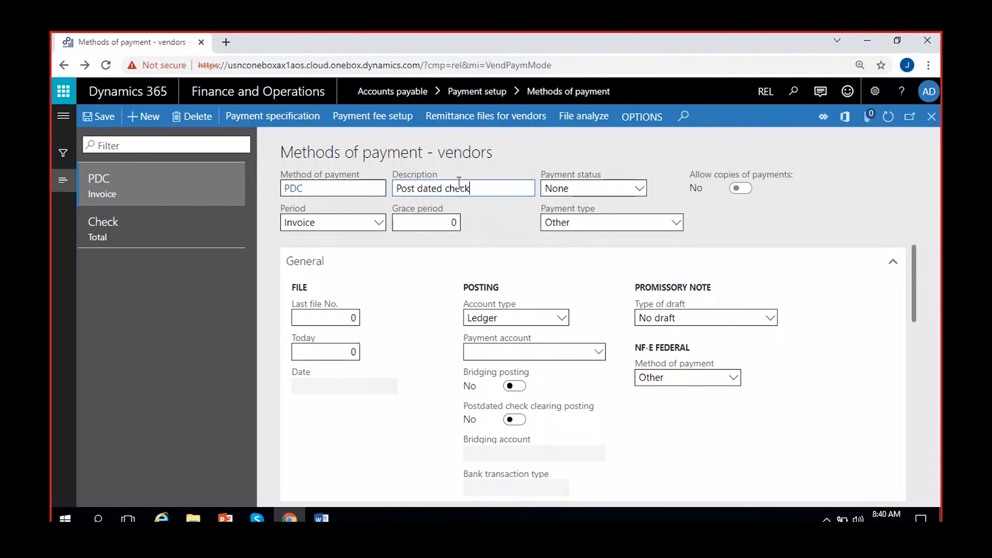
click(484, 205)
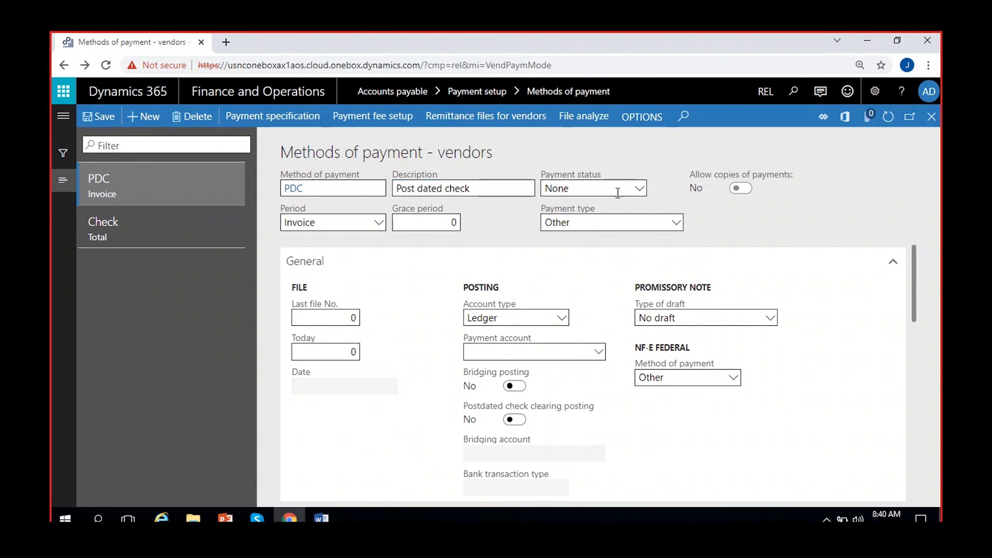
Step: Set the PDC method's payment status to Sent, its period to Total and its payment type to Check
click(617, 192)
click(584, 223)
click(499, 220)
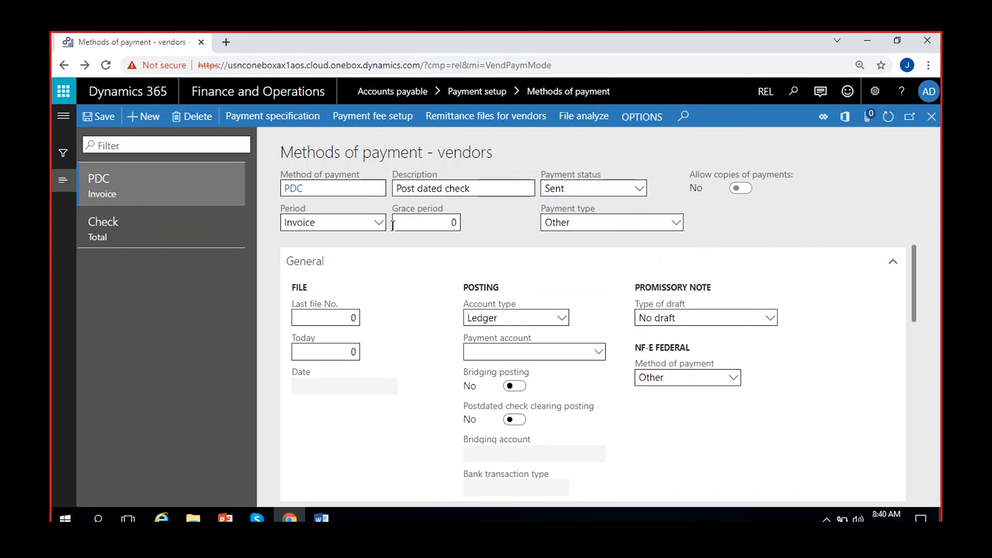
click(378, 223)
click(321, 292)
click(502, 221)
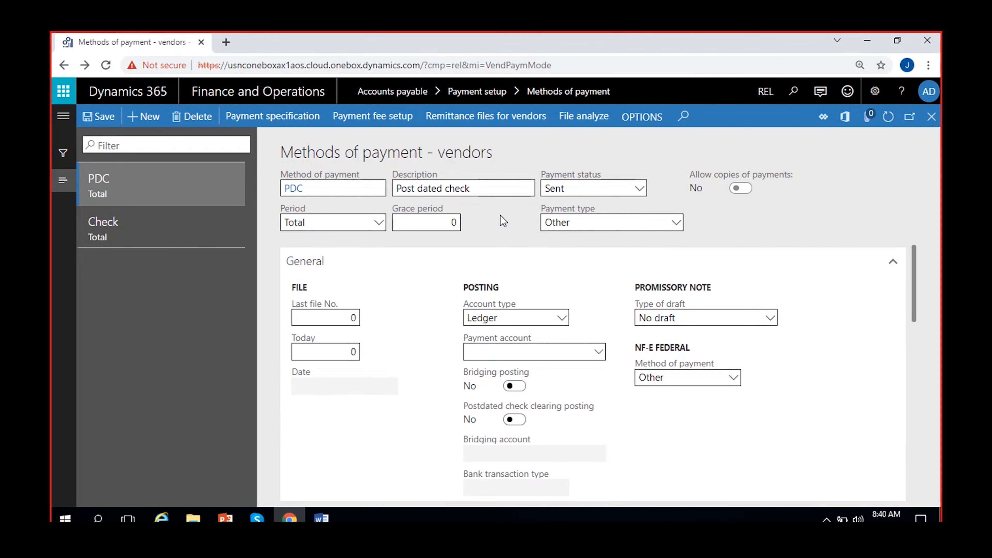
click(589, 222)
click(586, 257)
scroll(402, 279, down, 2)
scroll(402, 279, up, 2)
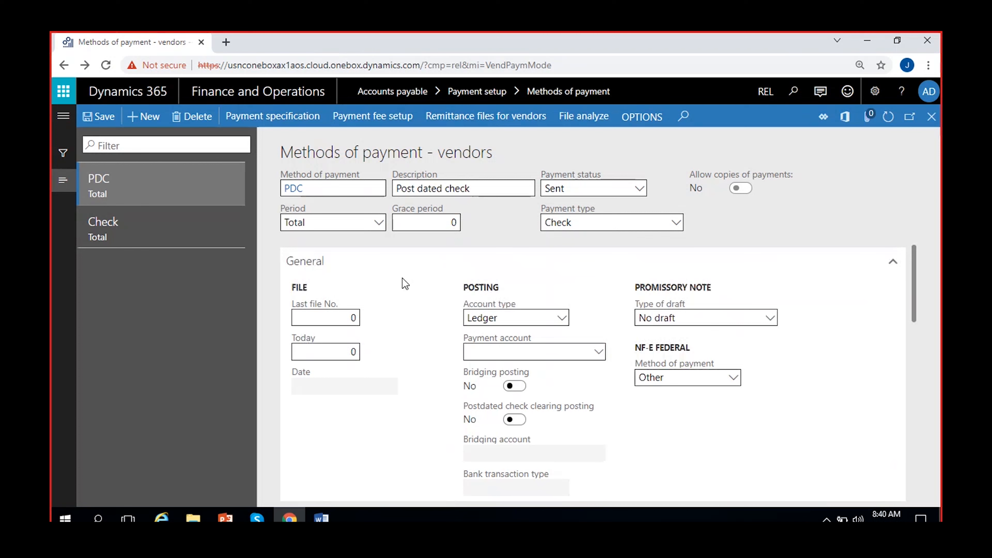
Step: Set the PDC method's posting account type to Bank and choose the ICICI bank account as payment account
click(536, 323)
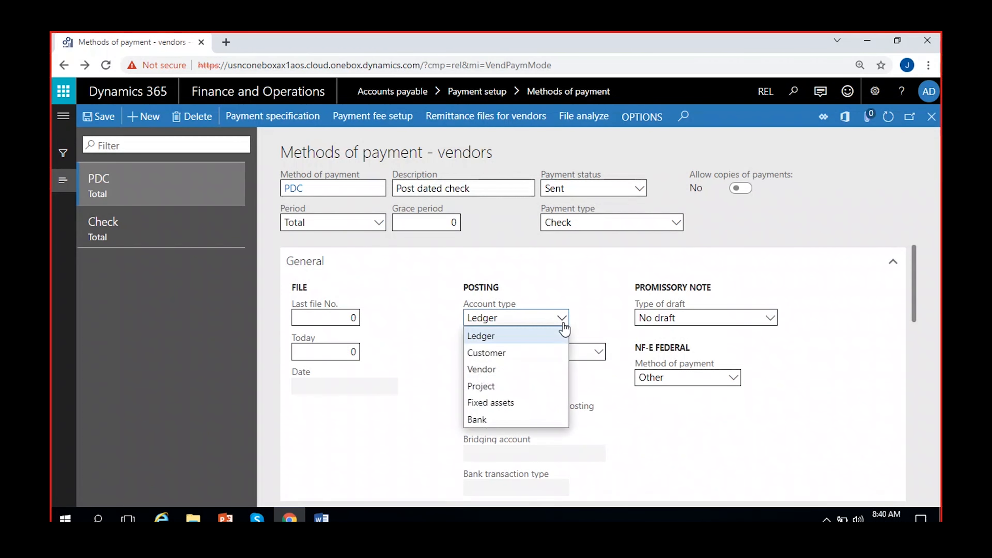
click(480, 420)
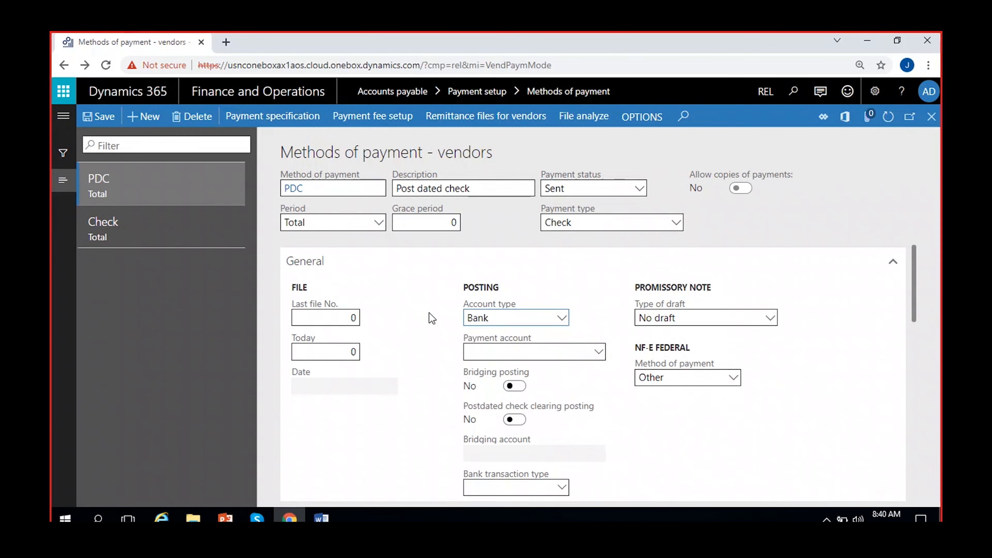
click(598, 351)
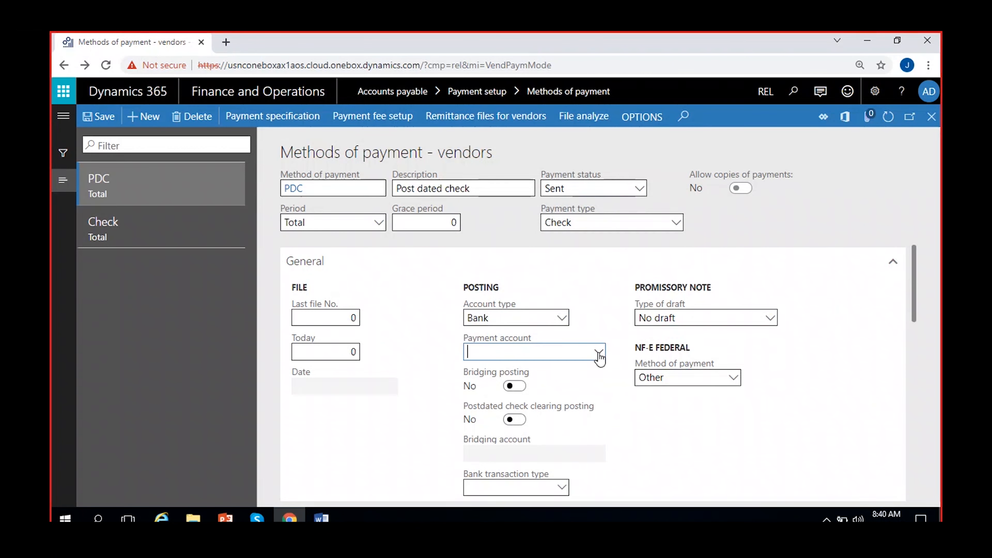
click(534, 221)
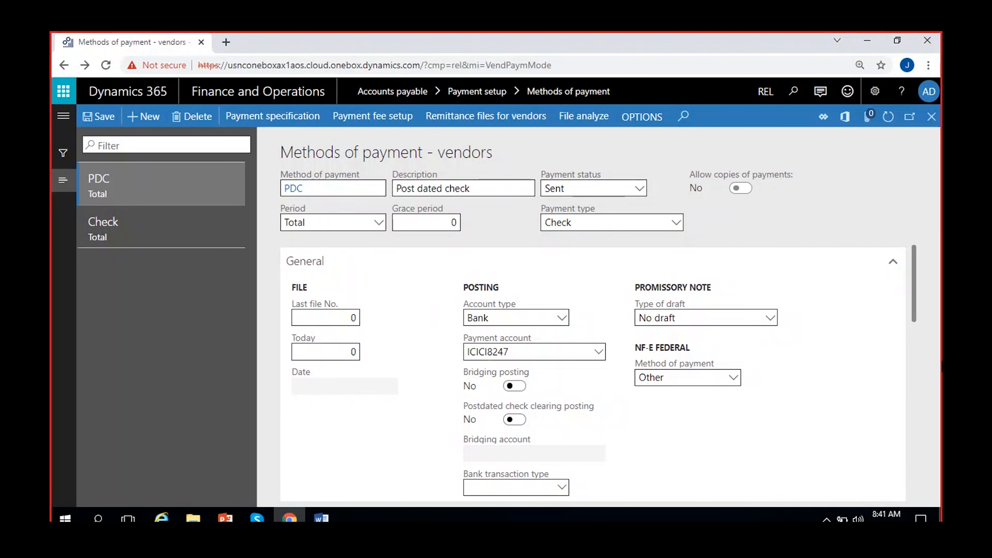
Step: Enable bridging posting and postdated check clearing posting for the PDC method, and check which bridging account is used
drag(914, 263, 916, 273)
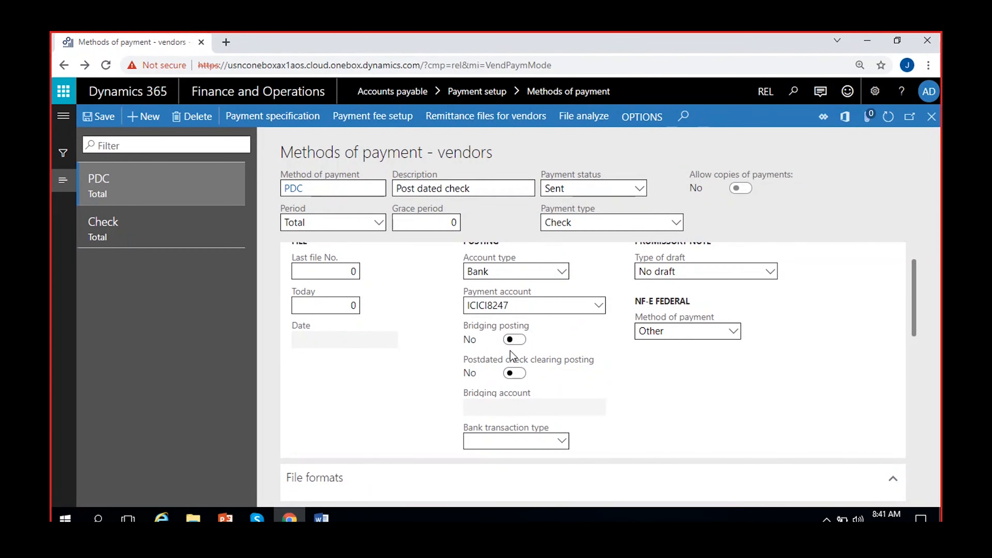
click(514, 340)
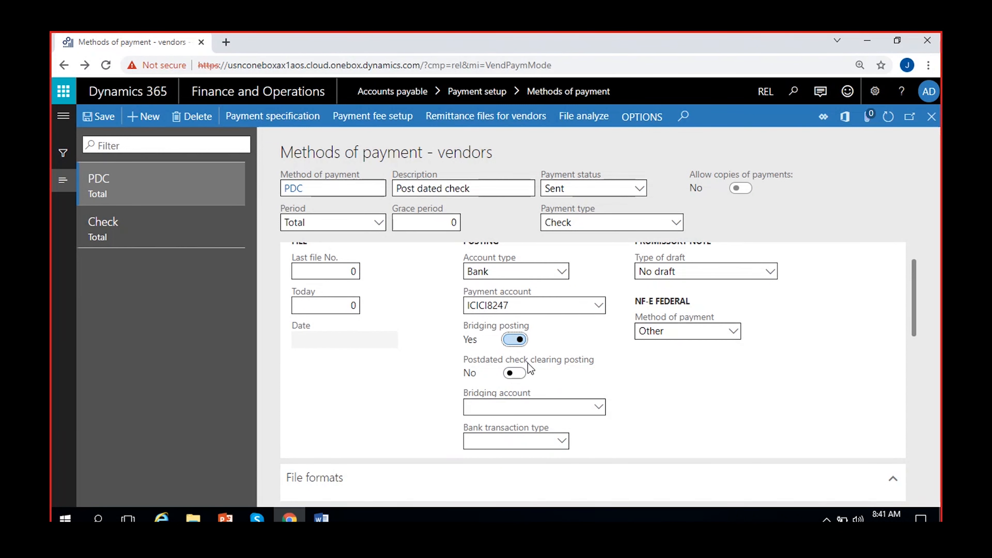
click(510, 375)
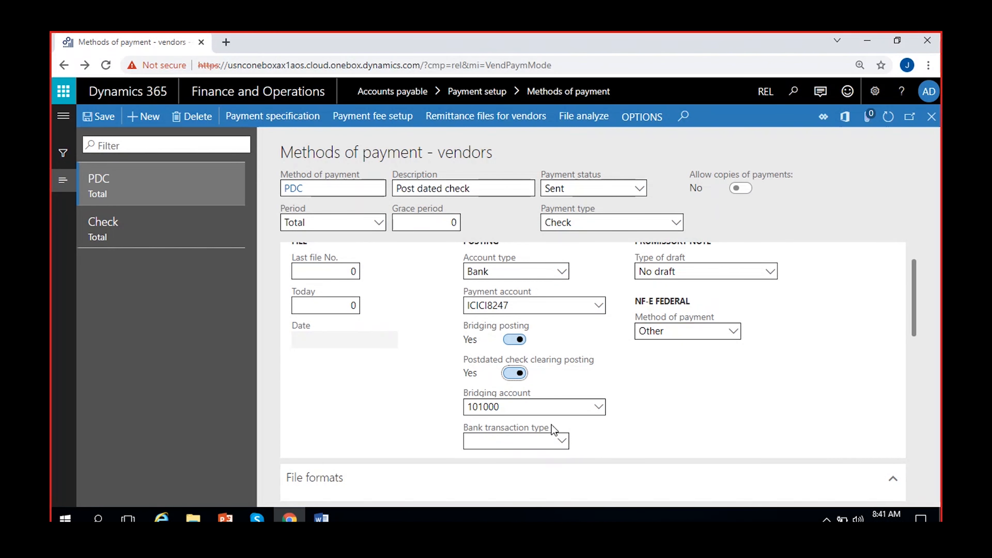
click(599, 408)
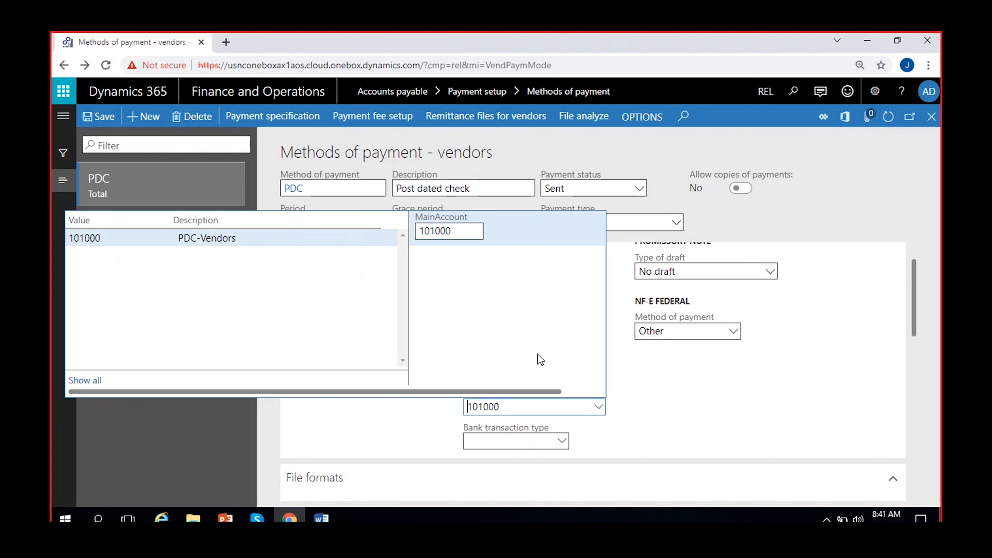
click(638, 405)
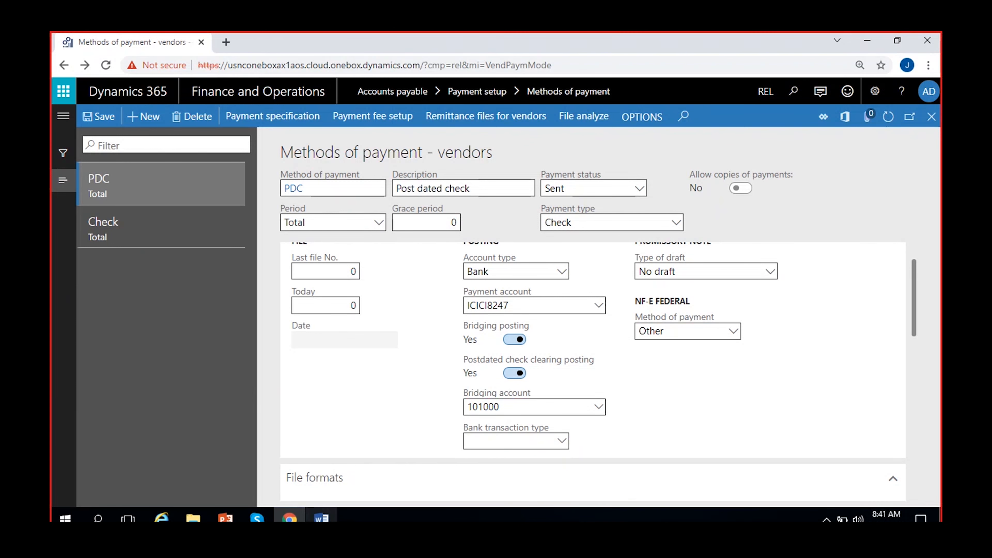
Step: Switch to the Word notes to review the PDC credit and debit entries, and return to the vendor methods of payment
click(321, 518)
click(357, 247)
triple_click(273, 246)
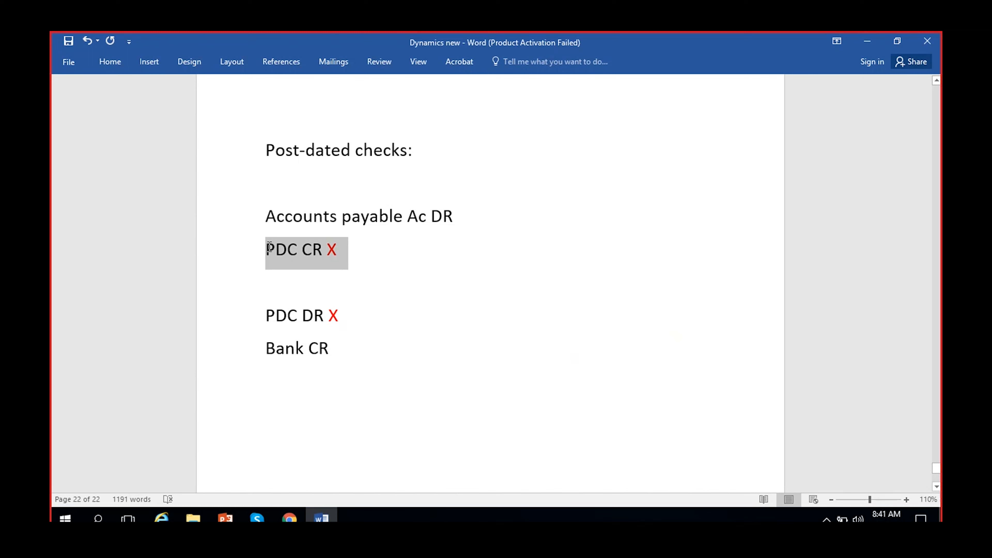
click(221, 316)
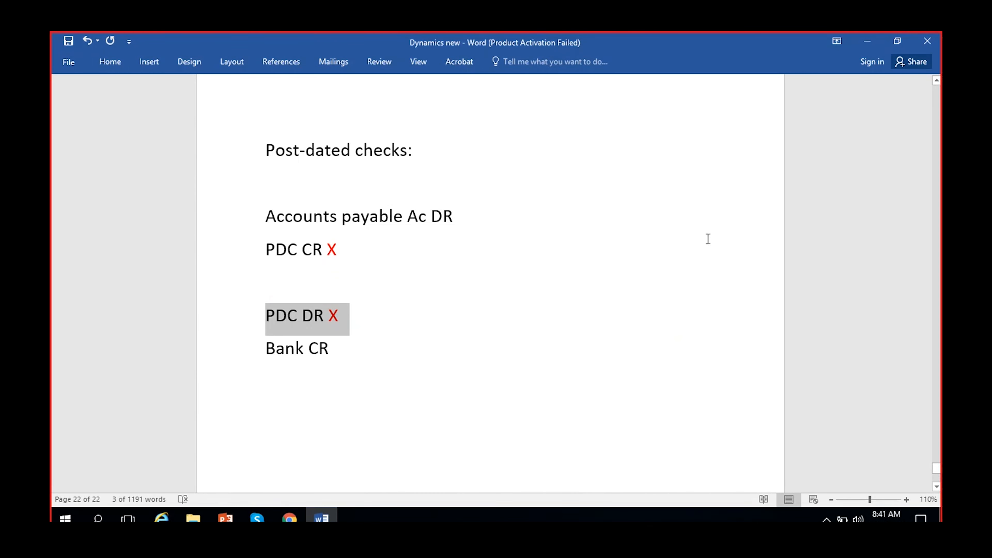
click(866, 42)
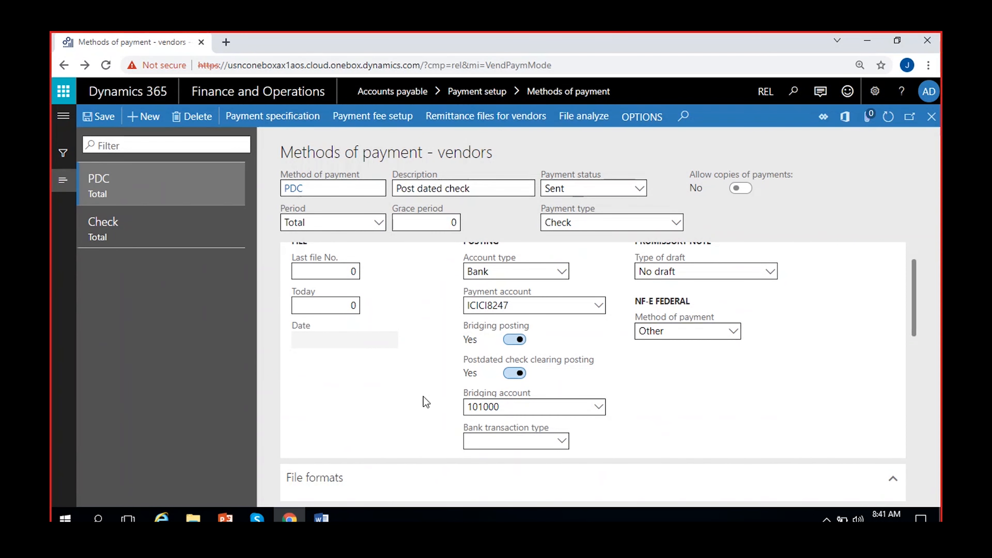
Step: Set the bank transaction type of the PDC method to 11, PDC
click(561, 442)
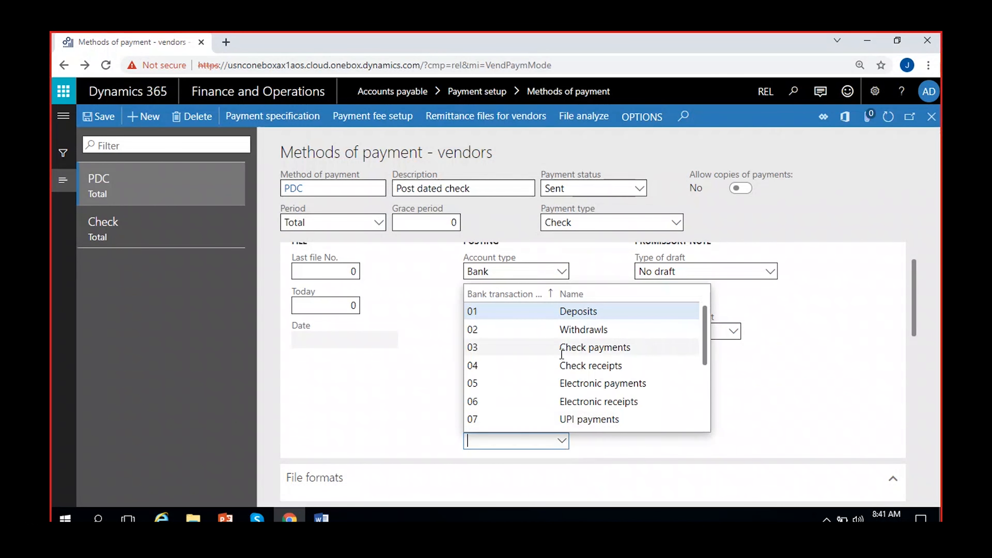
scroll(561, 350, down, 3)
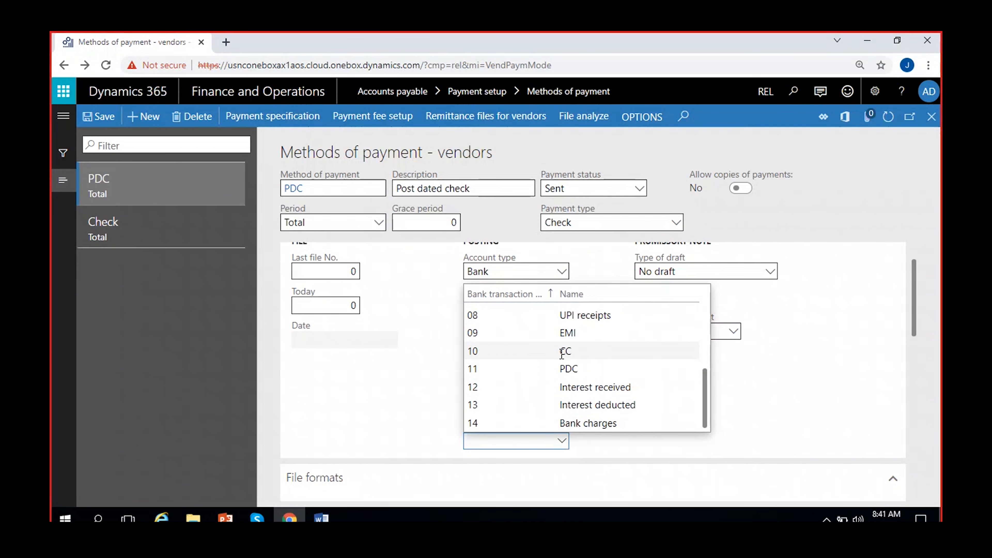
click(565, 370)
click(589, 442)
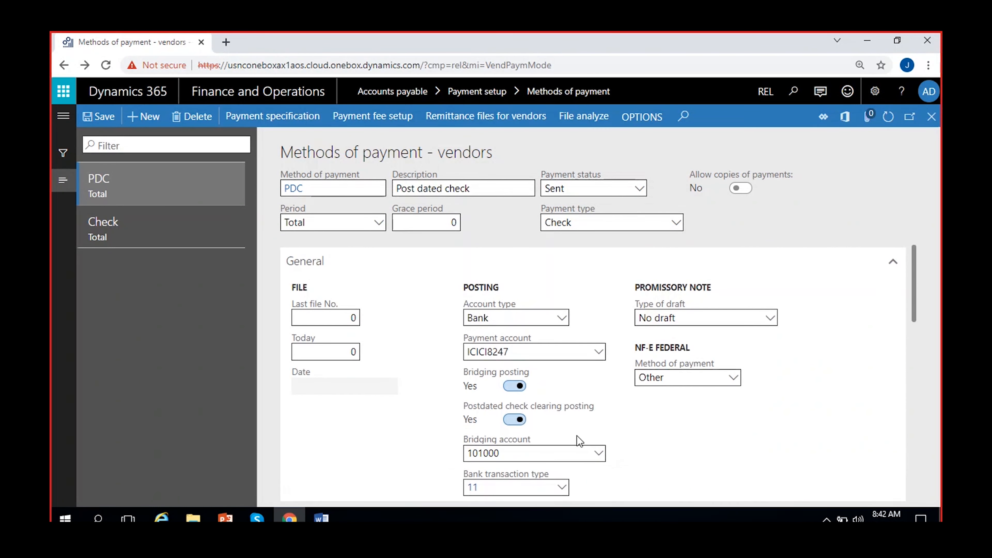
Step: Set the export format of the PDC method to Check in its file formats
scroll(575, 433, down, 3)
scroll(604, 398, down, 2)
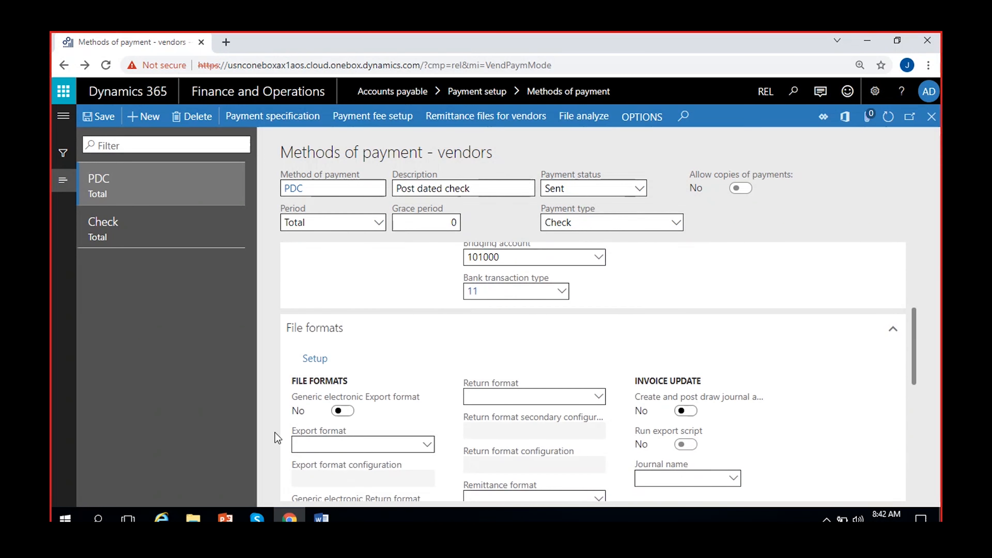
click(429, 445)
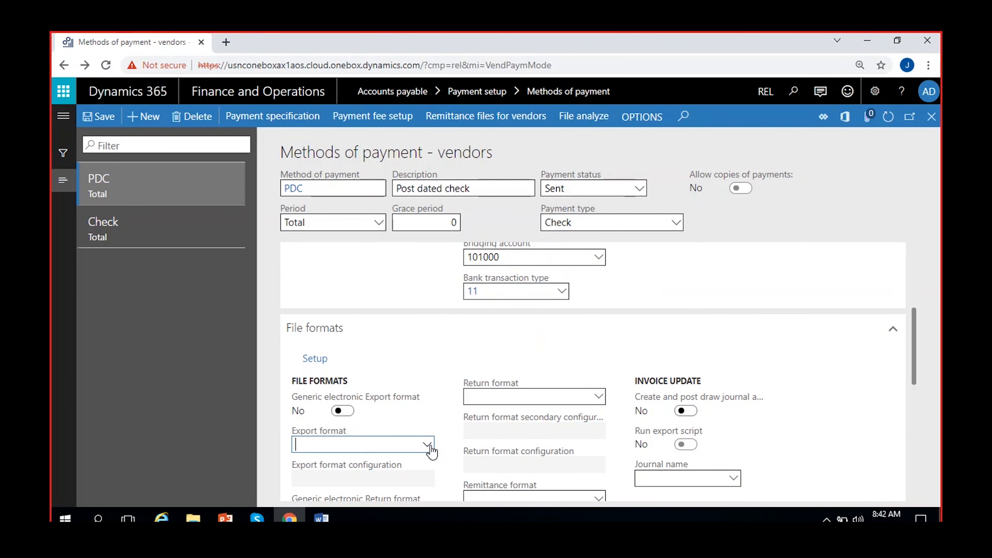
click(430, 315)
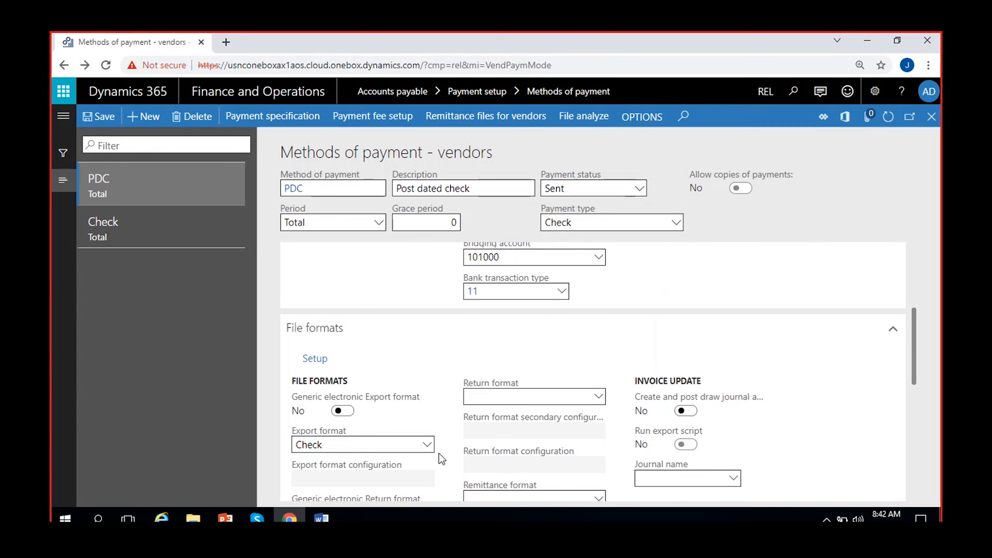
scroll(441, 458, down, 2)
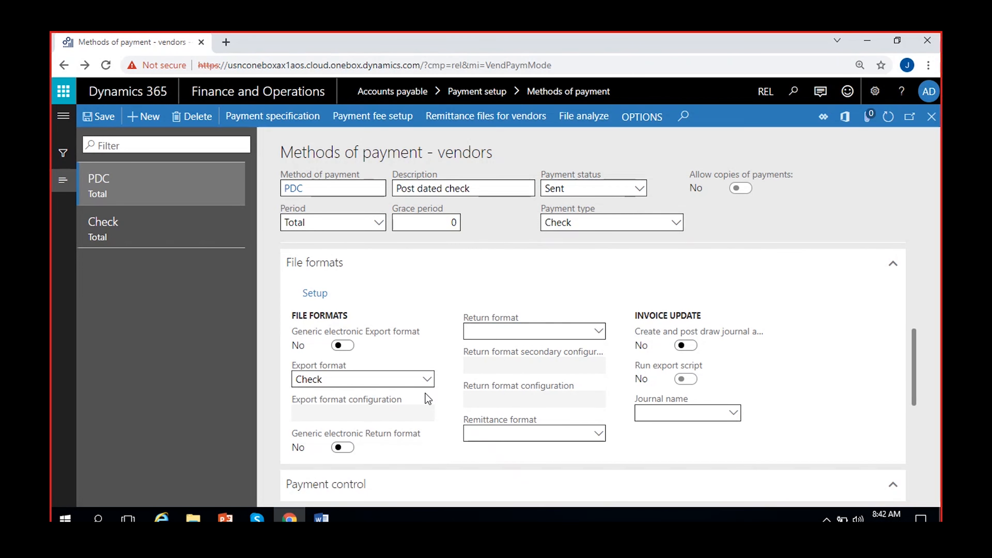
scroll(425, 393, down, 5)
scroll(425, 393, up, 10)
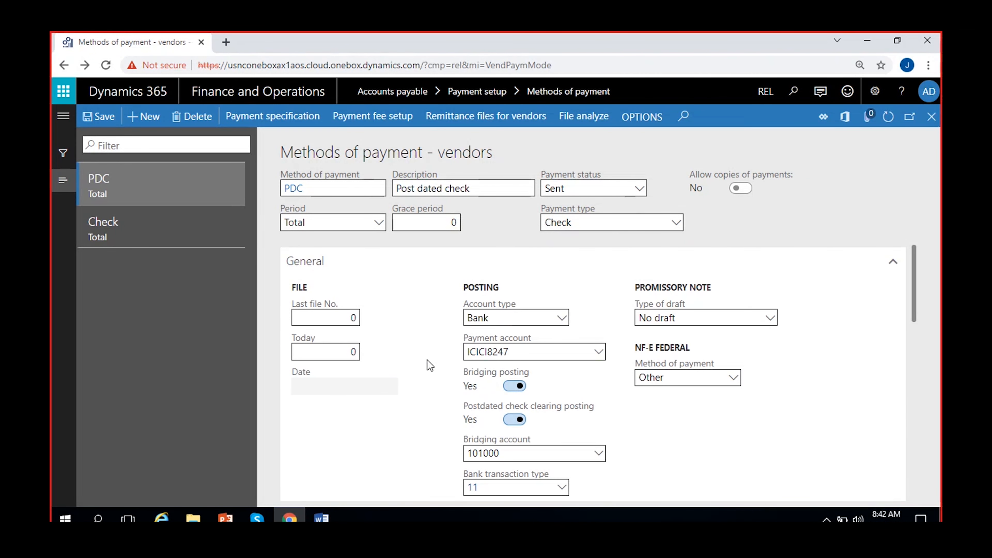
scroll(395, 375, down, 2)
scroll(395, 375, up, 2)
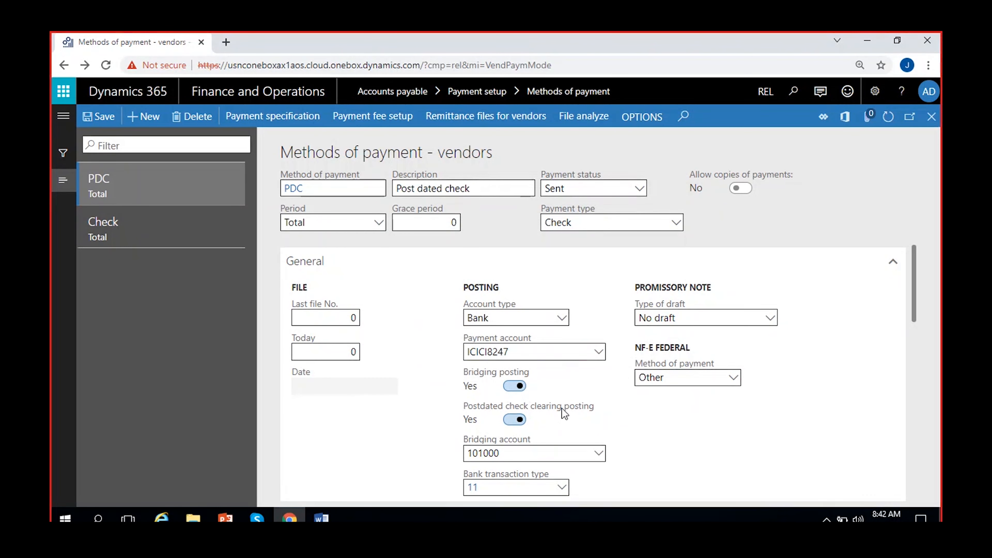
Step: Check the bridging account of the PDC method of payment and save the method
scroll(591, 421, down, 2)
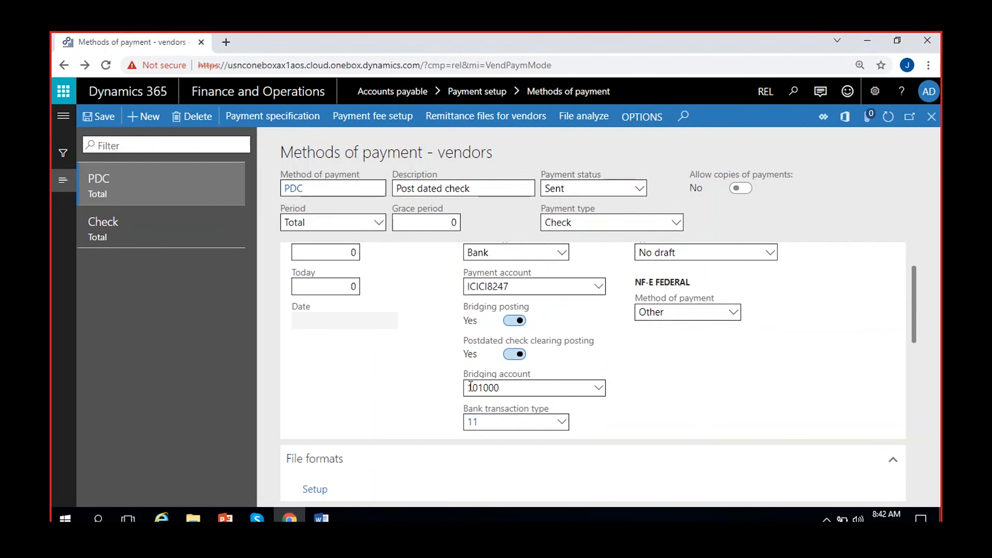
mouse_move(470, 386)
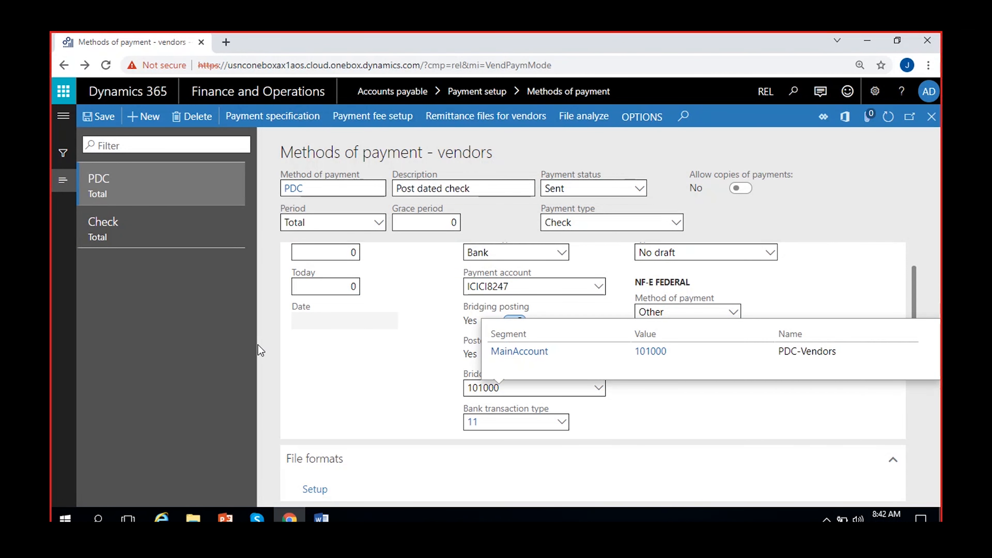
drag(281, 152, 525, 154)
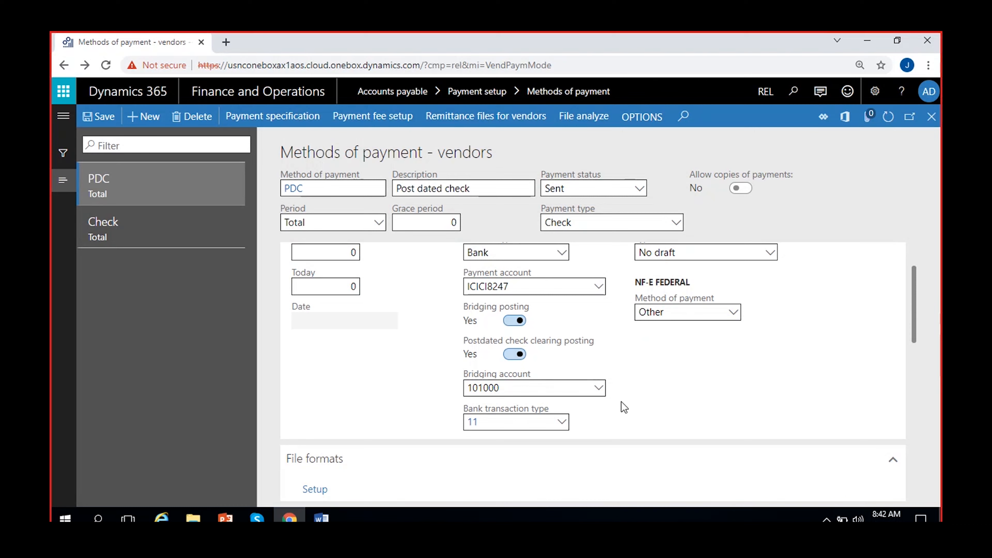
click(97, 122)
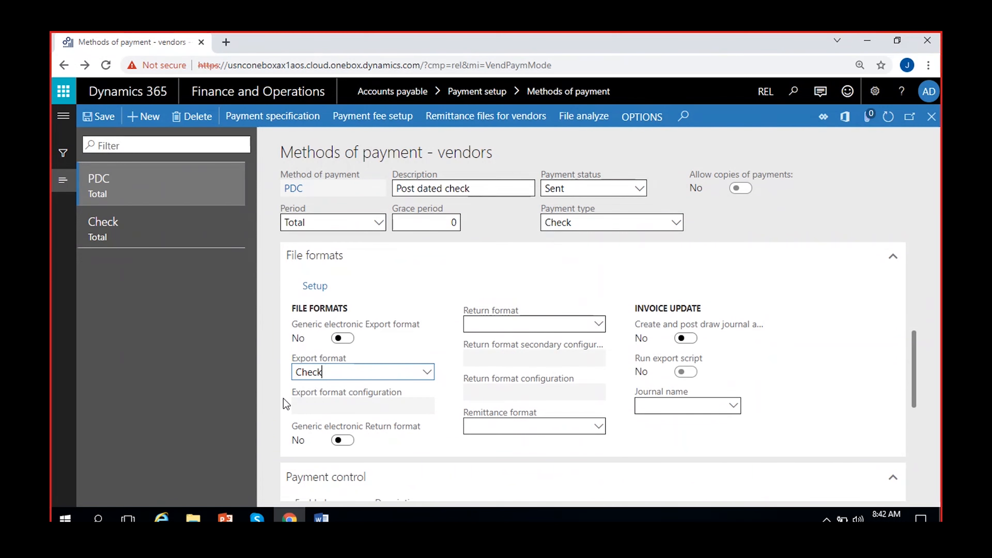
scroll(405, 403, up, 5)
scroll(370, 416, down, 3)
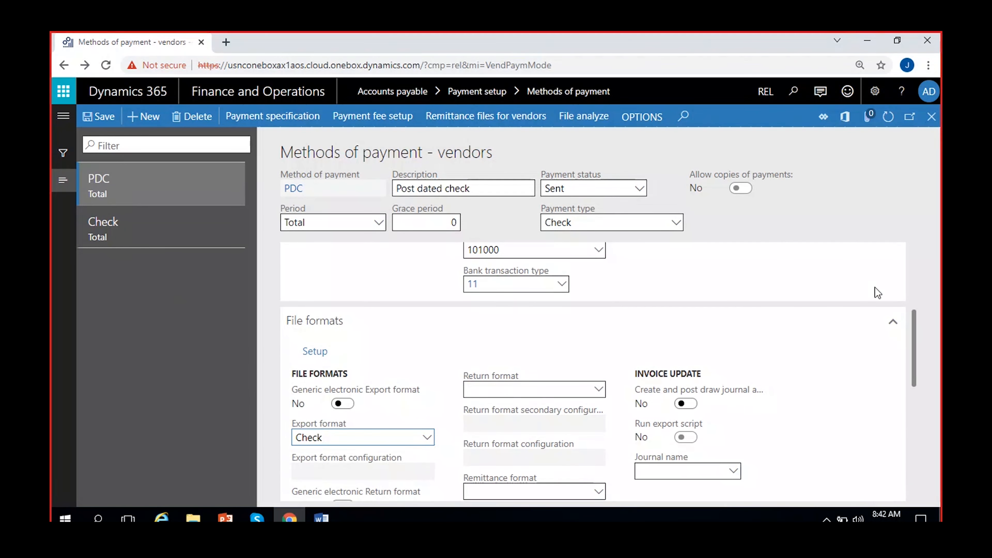
Step: Create a vendor payment journal with the journal name VendPayJou
click(62, 124)
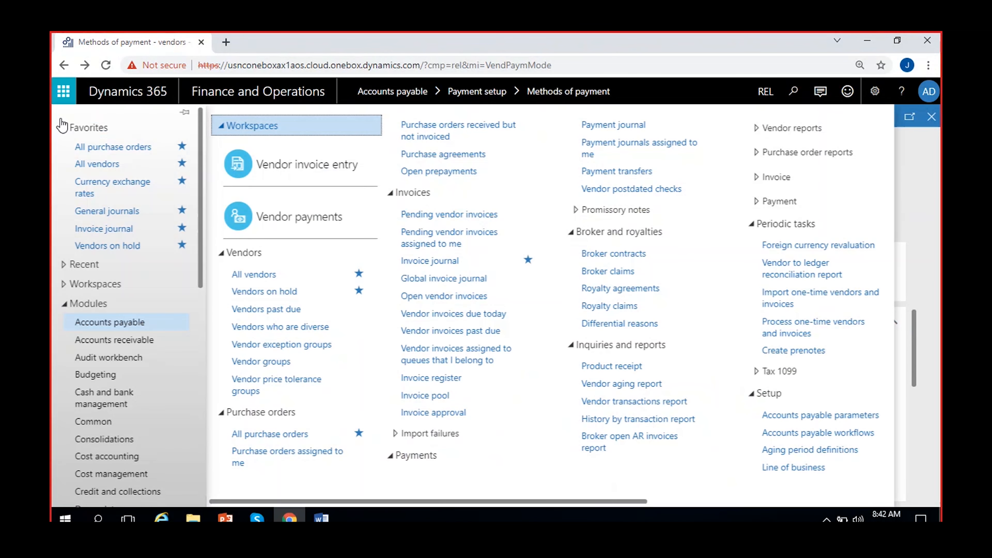
click(61, 125)
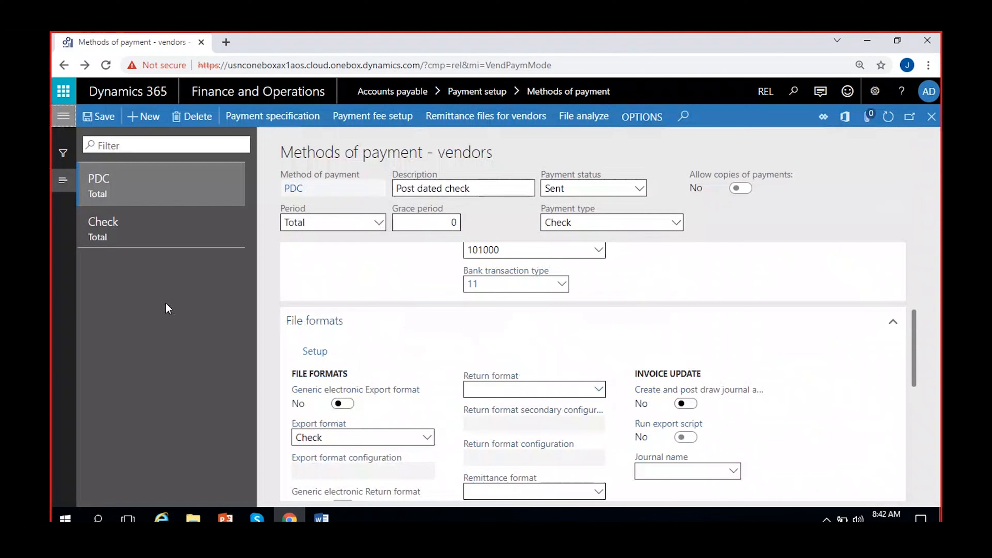
click(64, 117)
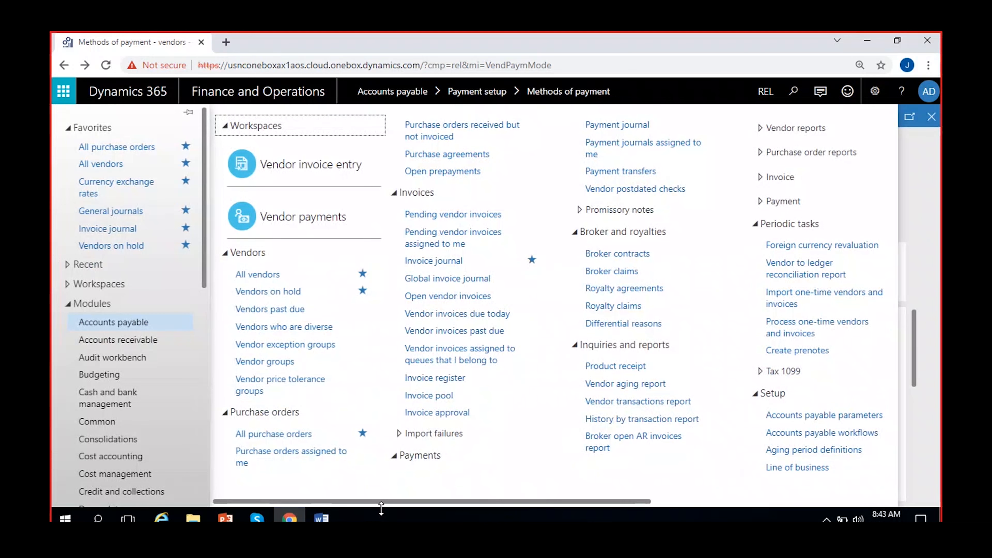
click(612, 127)
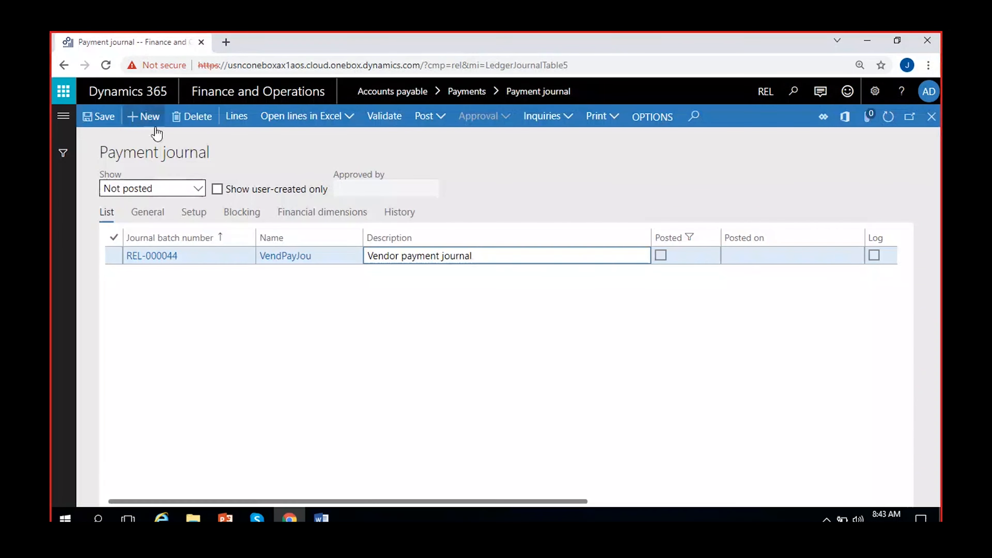
click(150, 119)
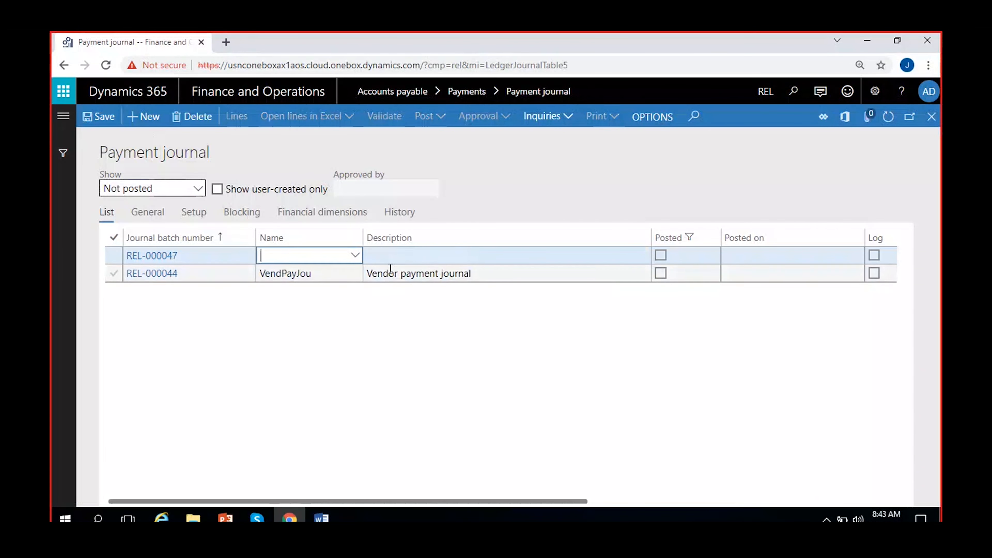
click(355, 255)
click(332, 291)
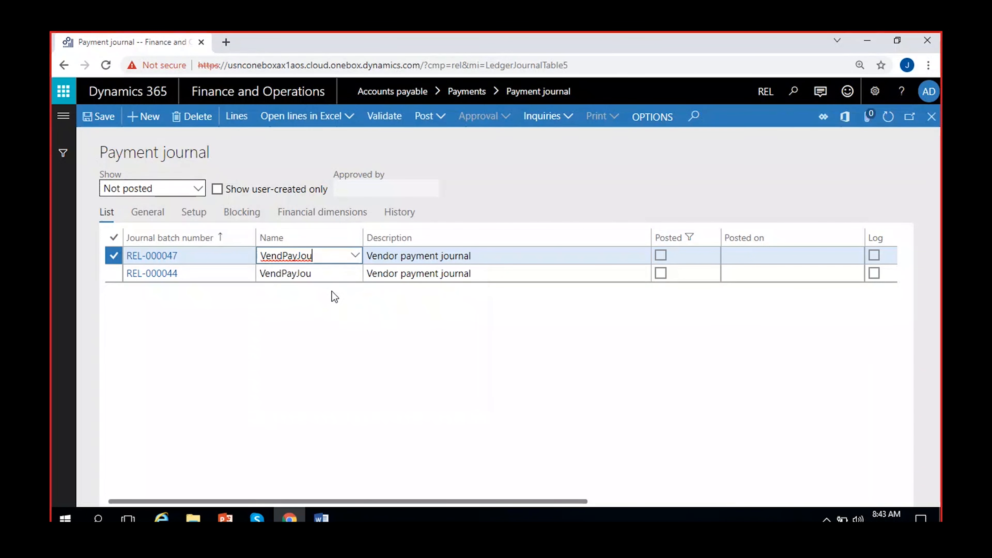
Step: Enter a payment line for the vendor Tata company with a debit of 1500 in the journal
click(230, 118)
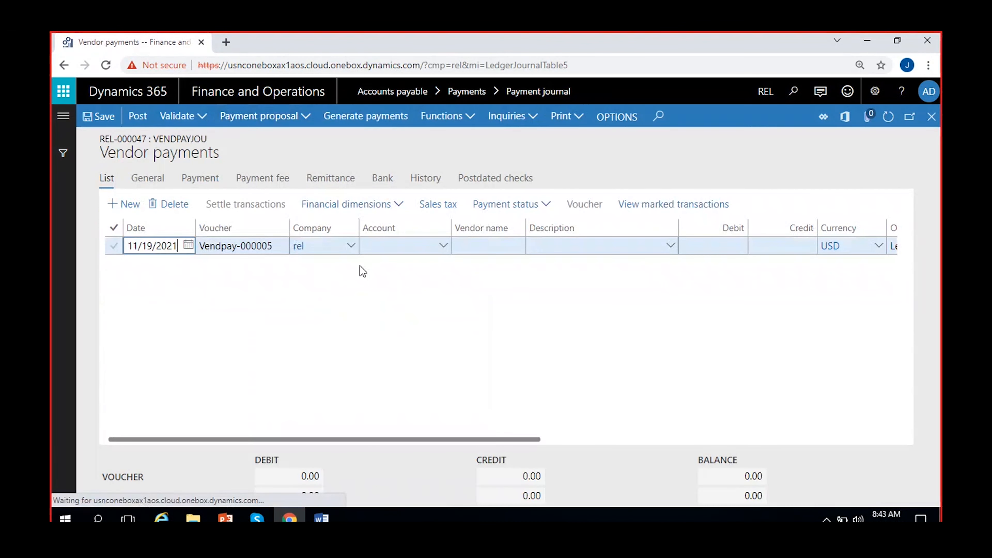
click(442, 245)
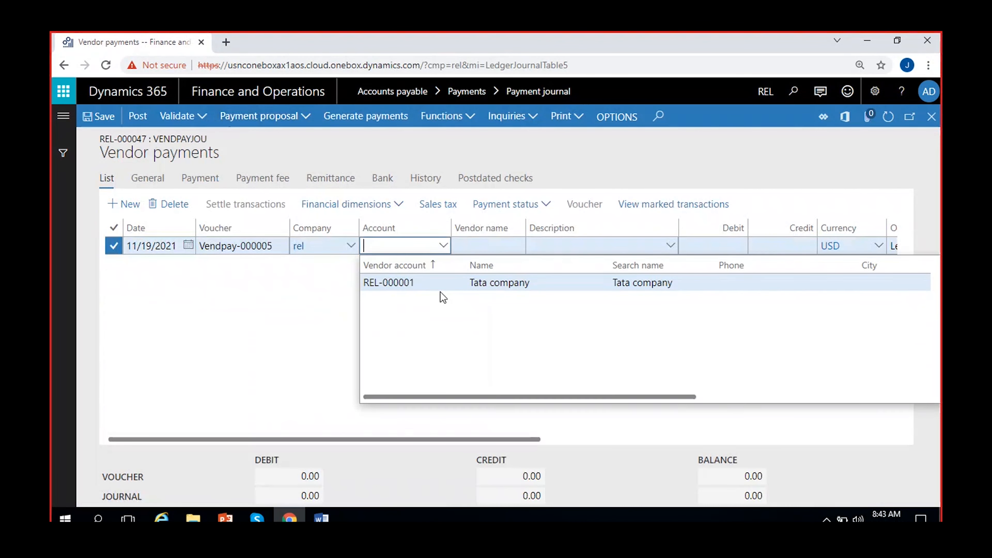
click(442, 283)
click(604, 249)
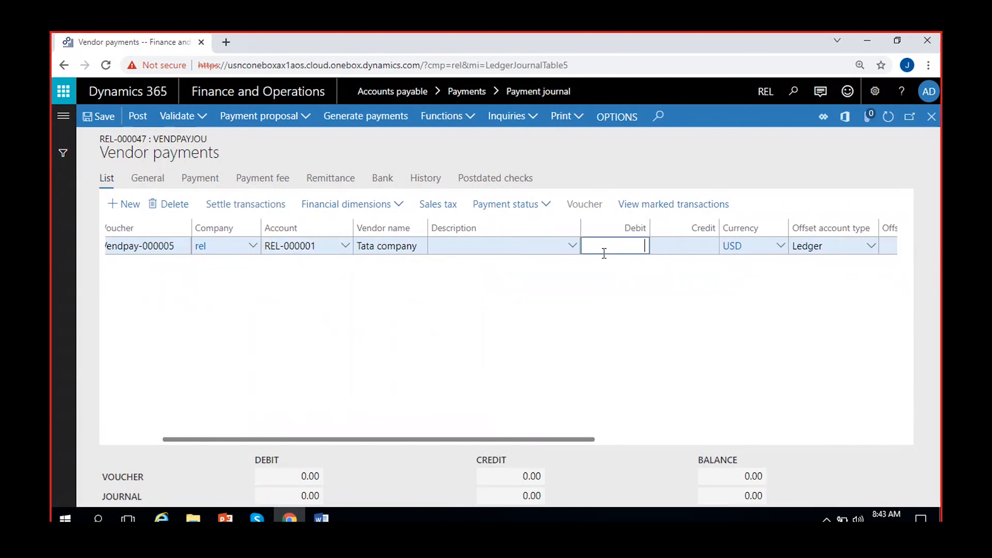
text(1500)
key(Tab)
Step: Set the payment line's offset account to the ICICI bank account and save it with PDC as the method of payment
click(675, 246)
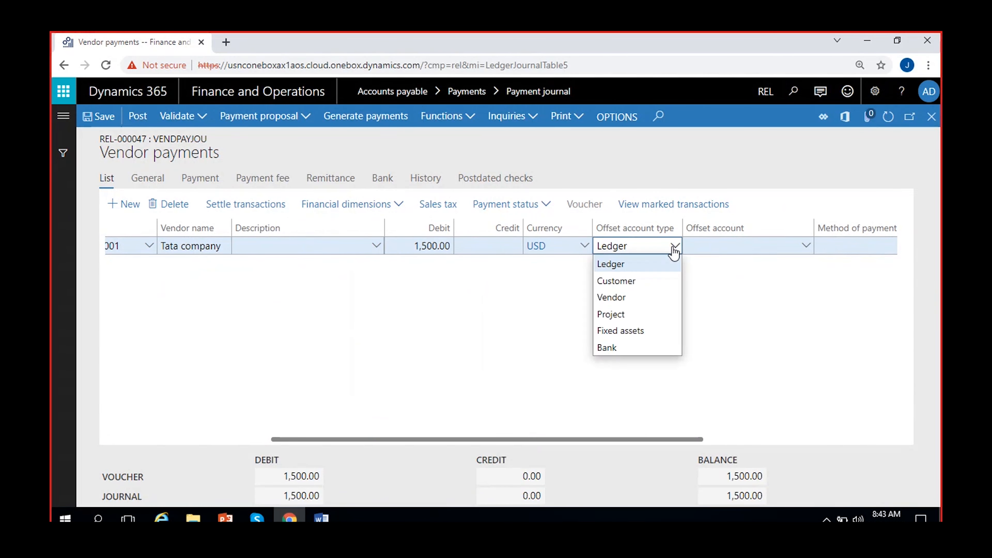
click(606, 347)
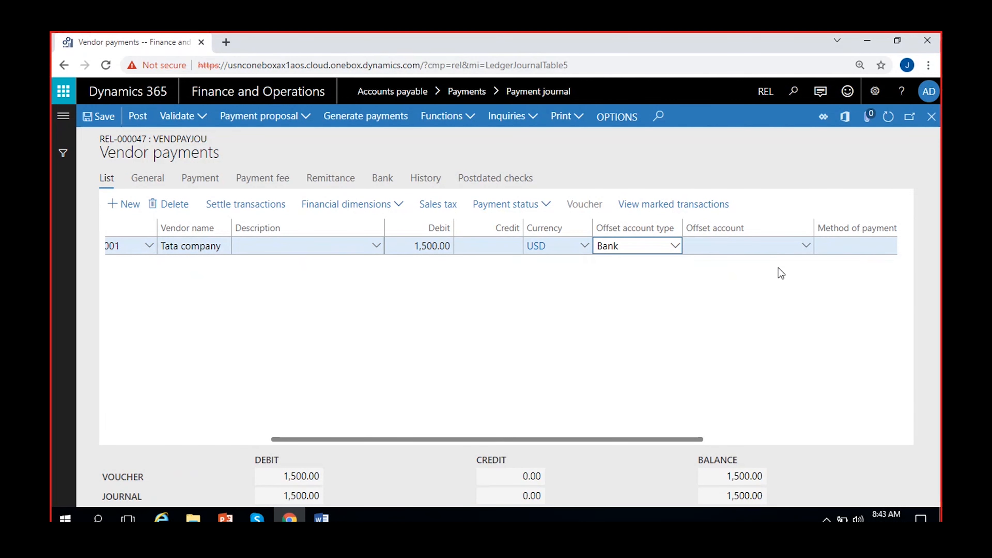
click(803, 250)
click(690, 284)
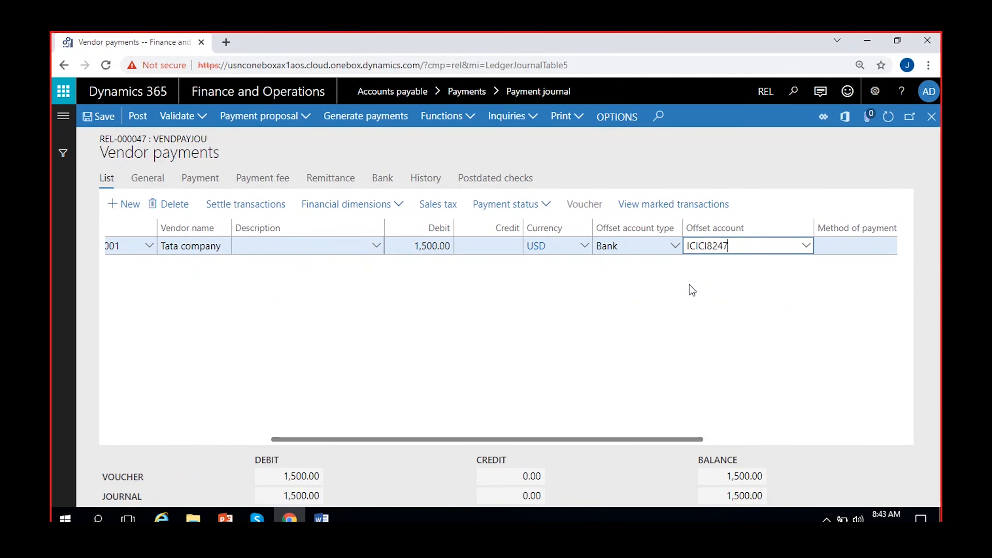
click(568, 332)
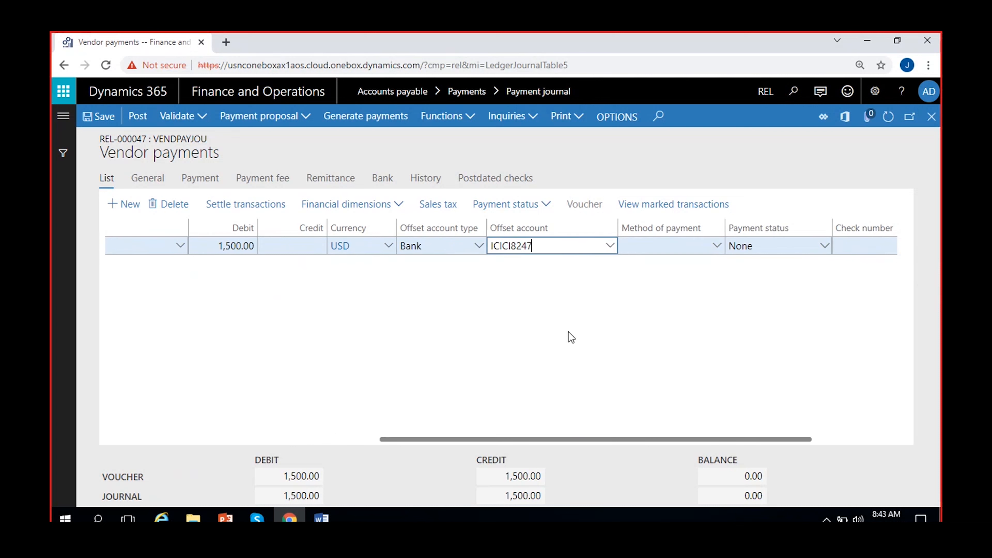
click(721, 249)
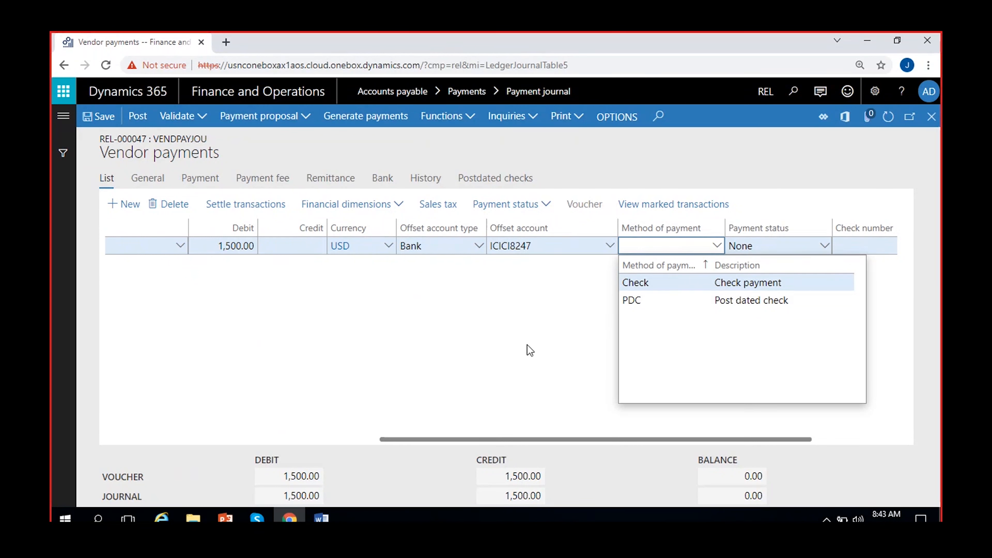
click(657, 301)
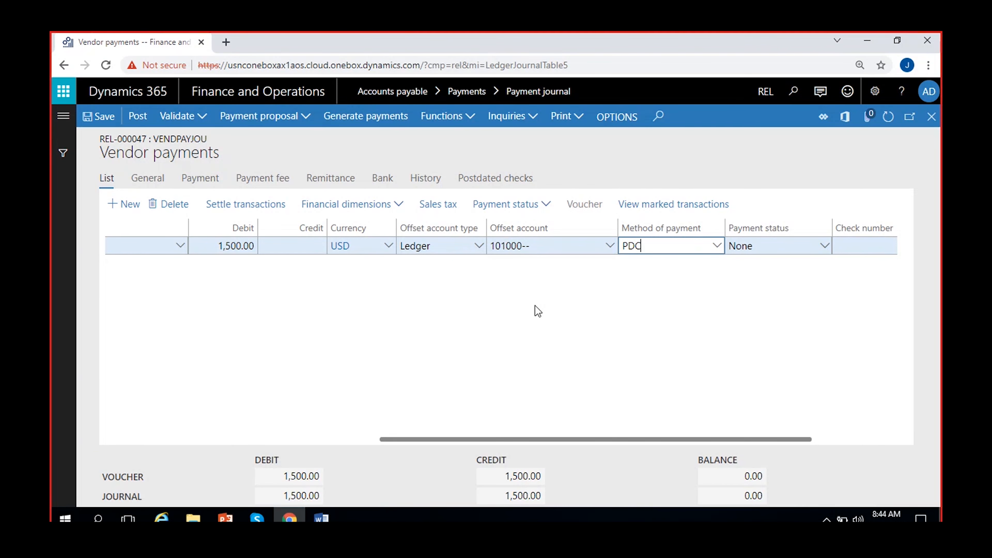
click(97, 120)
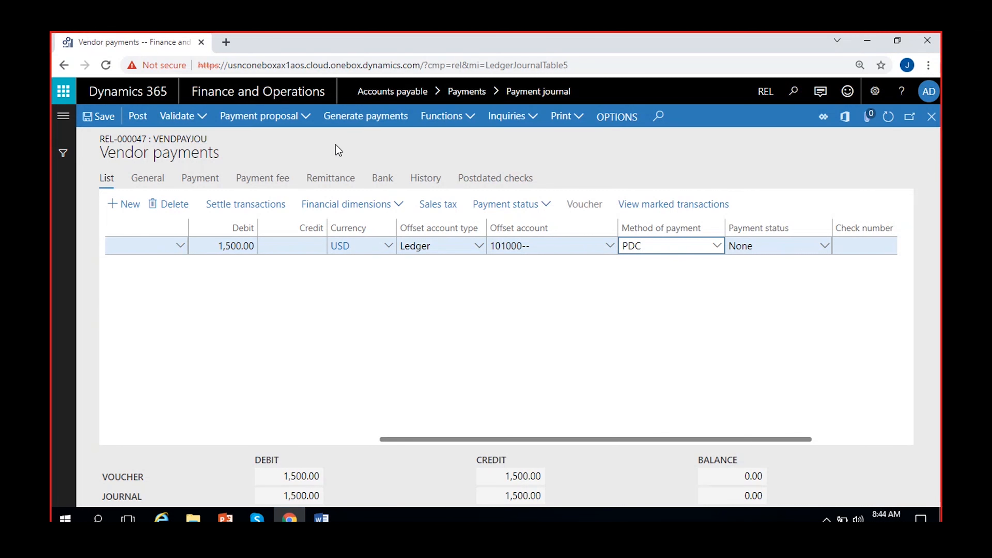
Step: Try to generate the payment with the Check method from the ICICI bank account, sending the document to the screen, and check the line's payment status
click(357, 124)
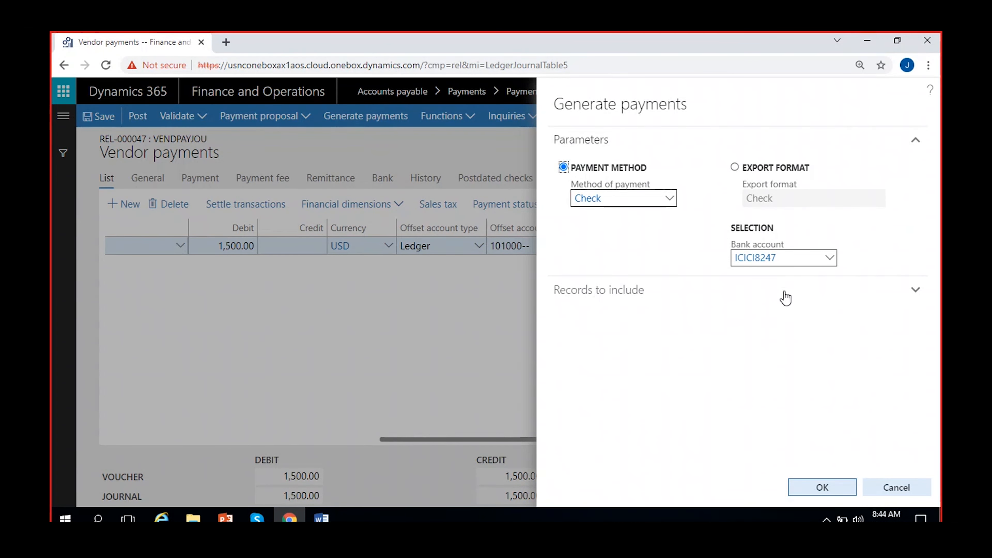
click(816, 491)
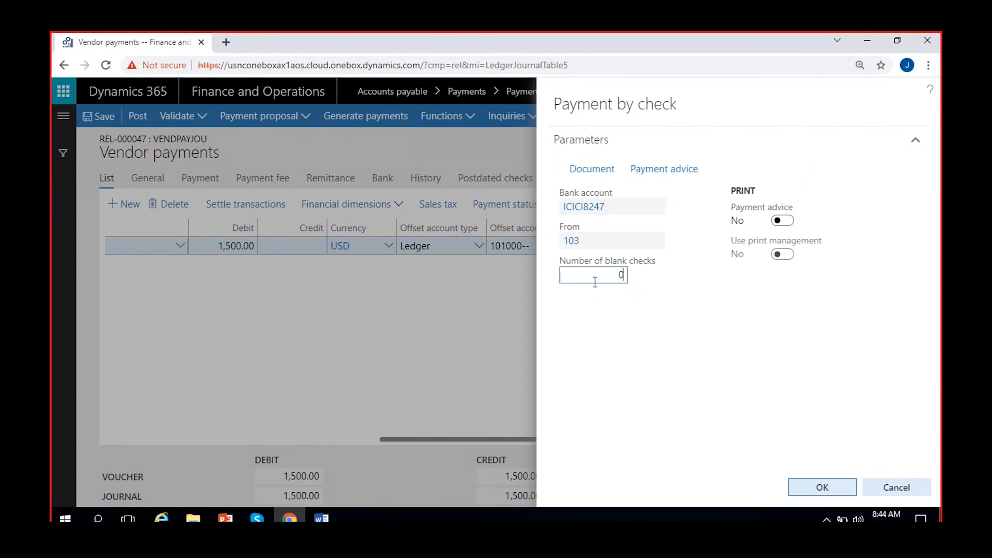
click(589, 242)
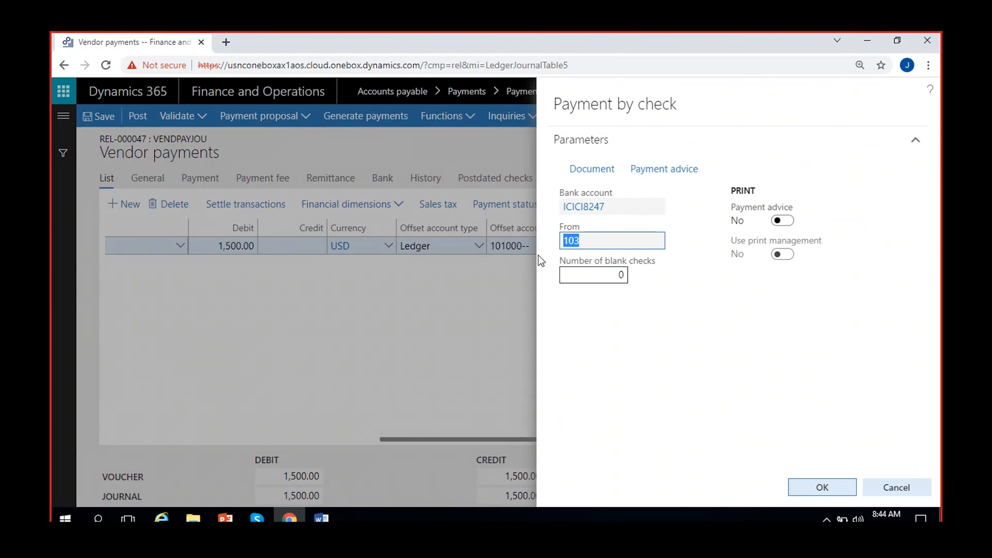
click(590, 169)
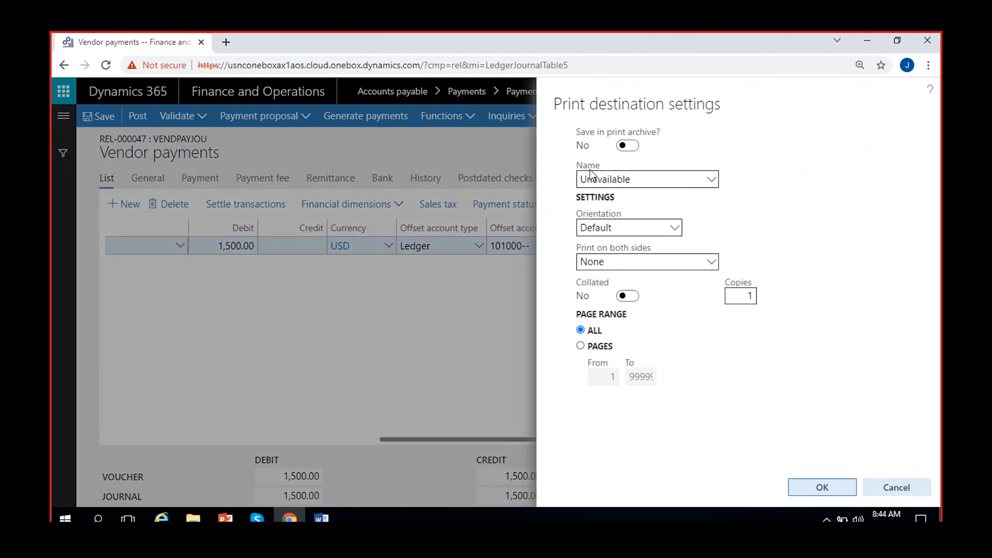
click(624, 153)
click(819, 487)
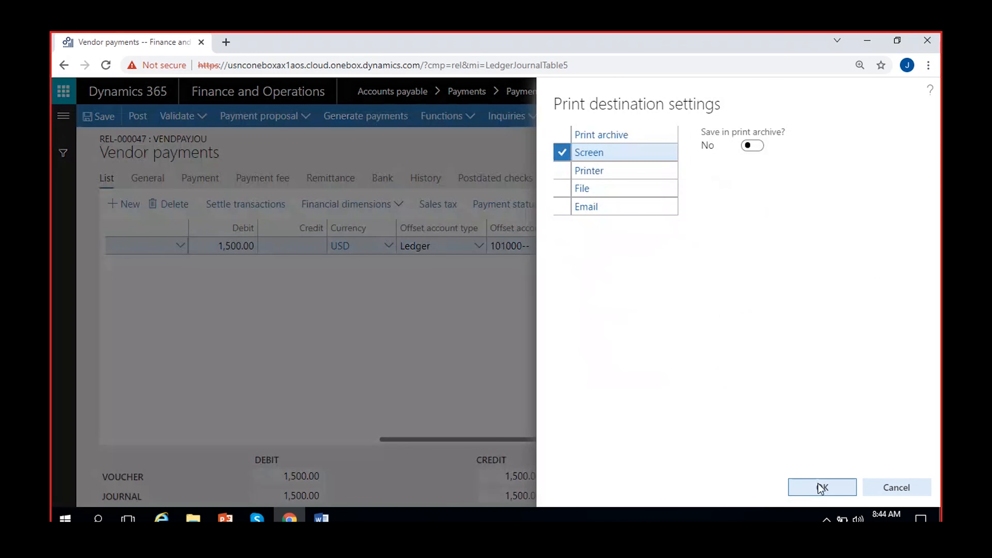
click(793, 485)
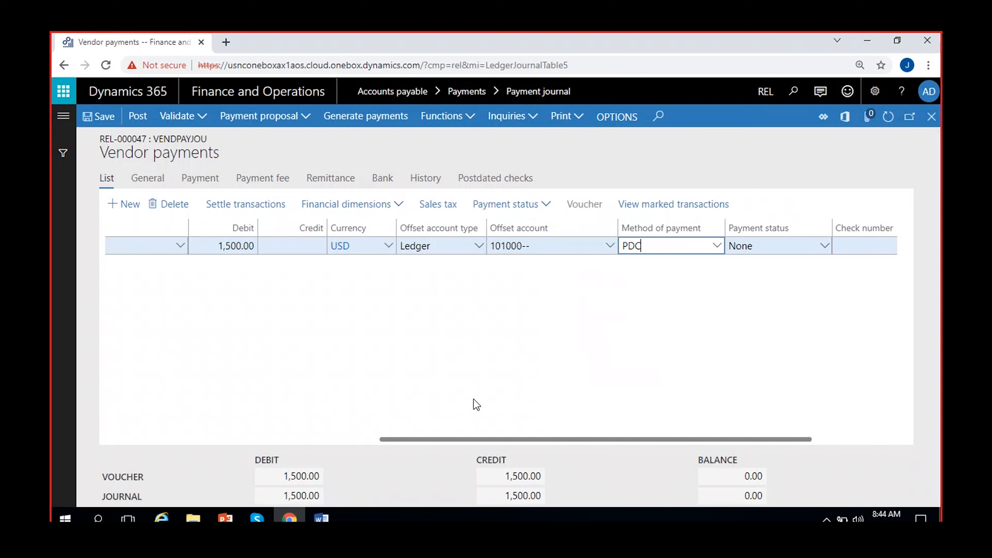
click(500, 377)
scroll(500, 377, right, 3)
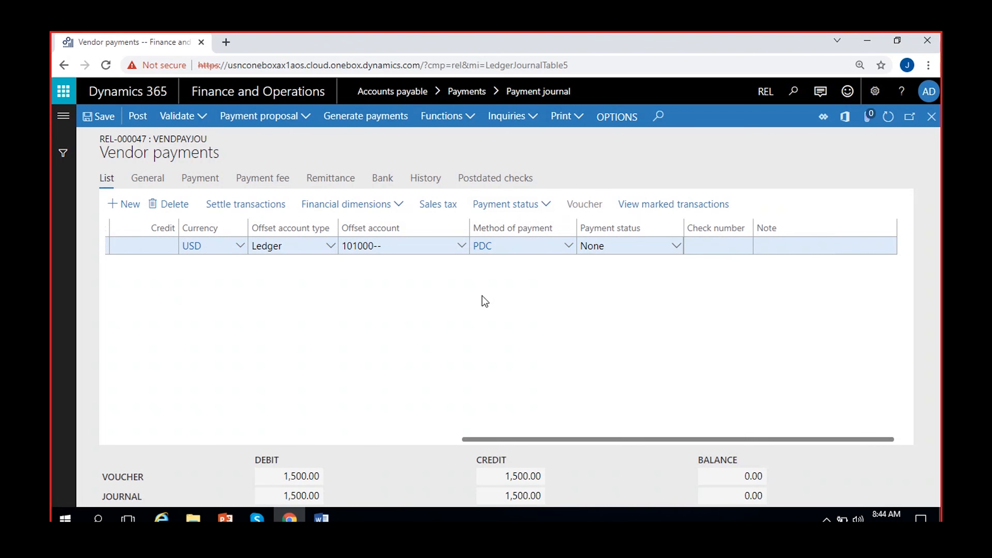
Step: Set the maturity date of the line's postdated check to 11/30/2021
click(486, 179)
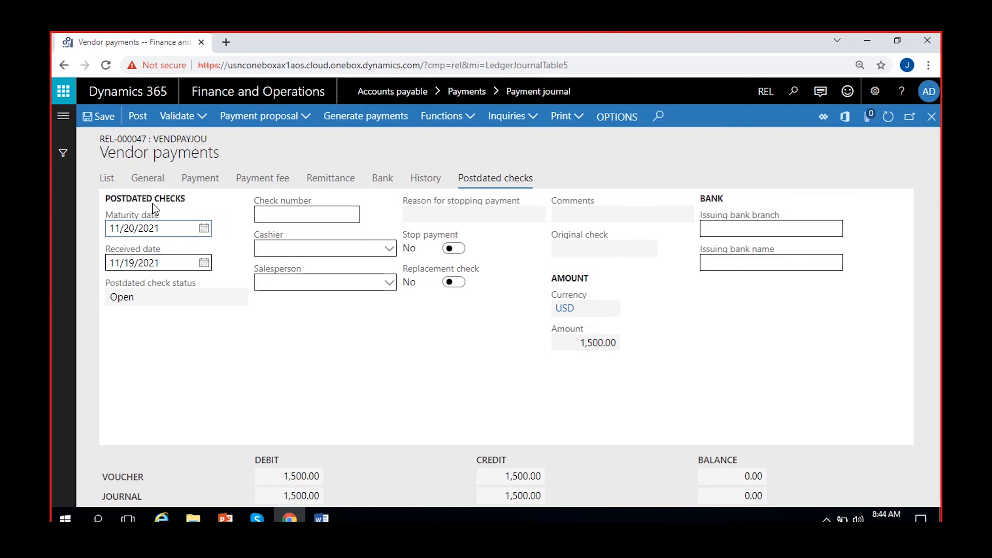
mouse_move(172, 247)
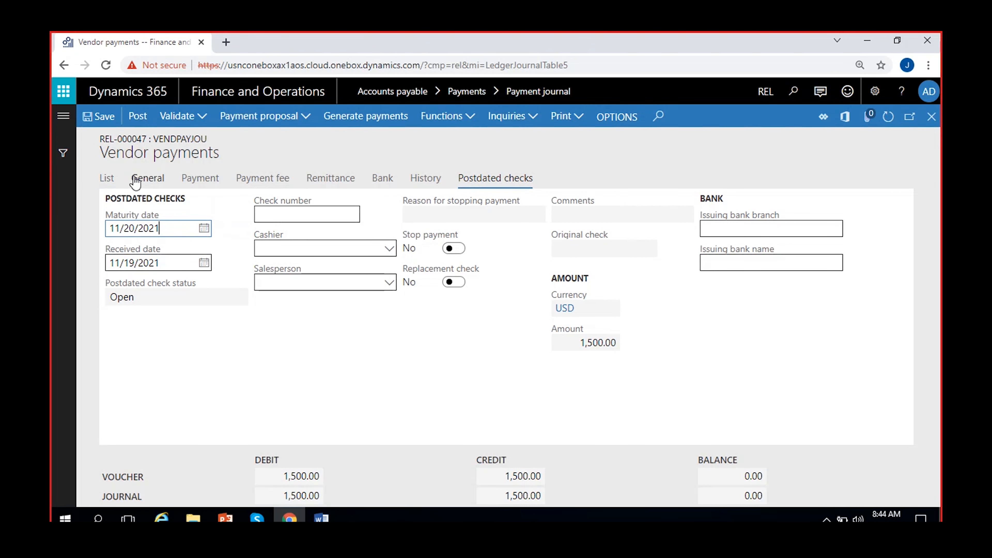
click(113, 179)
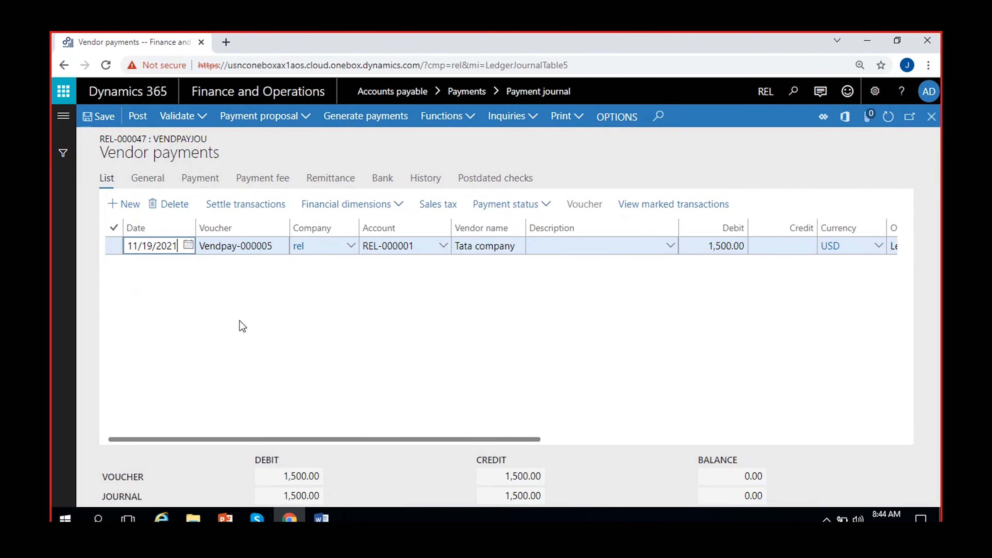
scroll(251, 333, right, 10)
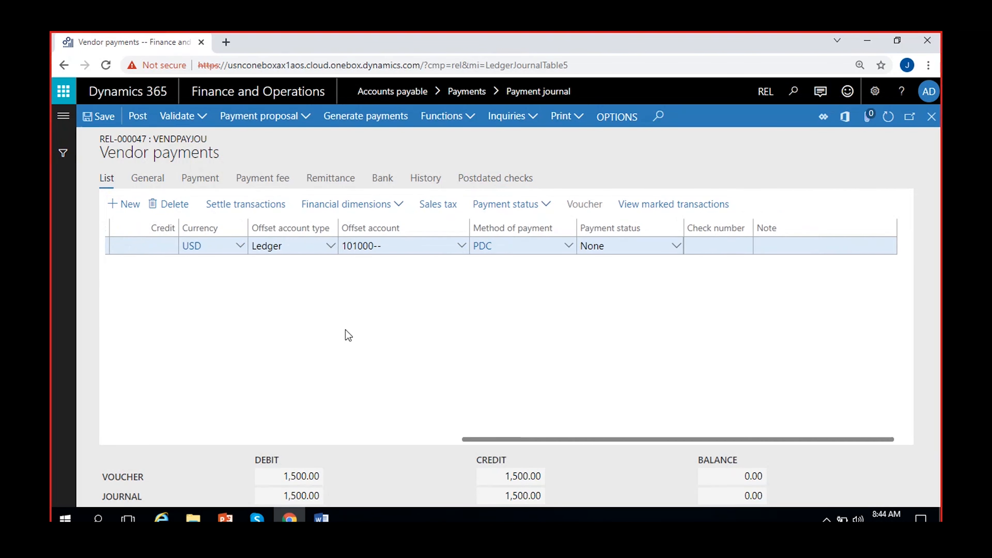
click(492, 179)
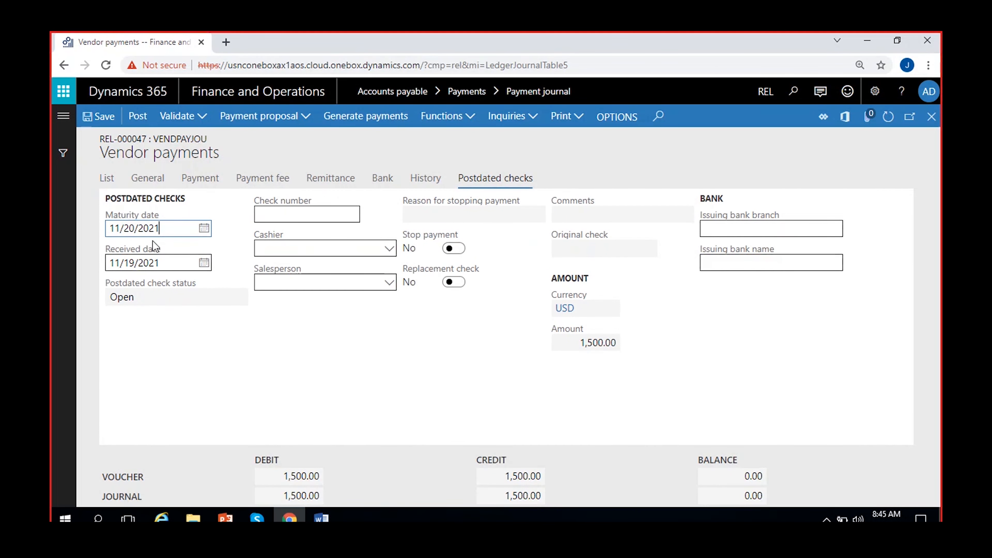
click(204, 229)
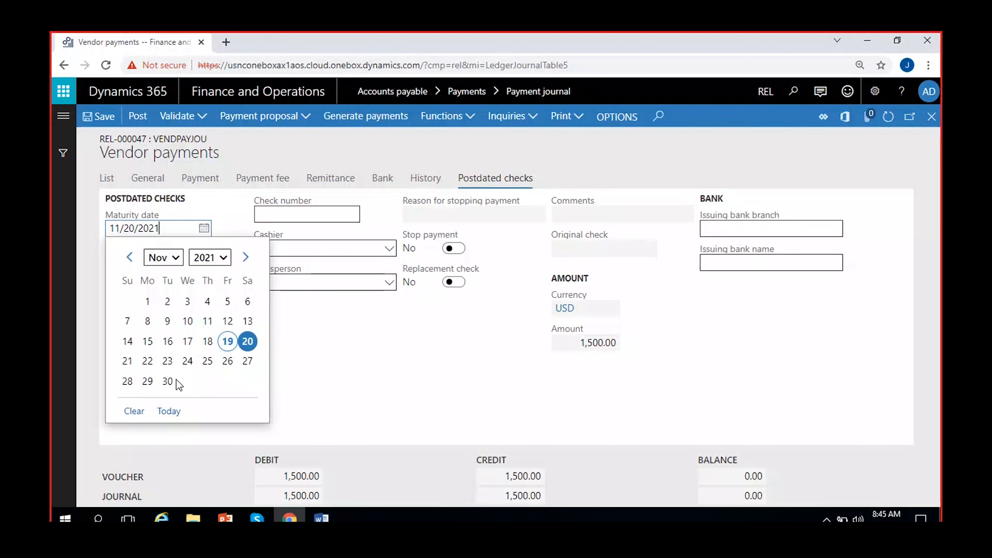
click(167, 381)
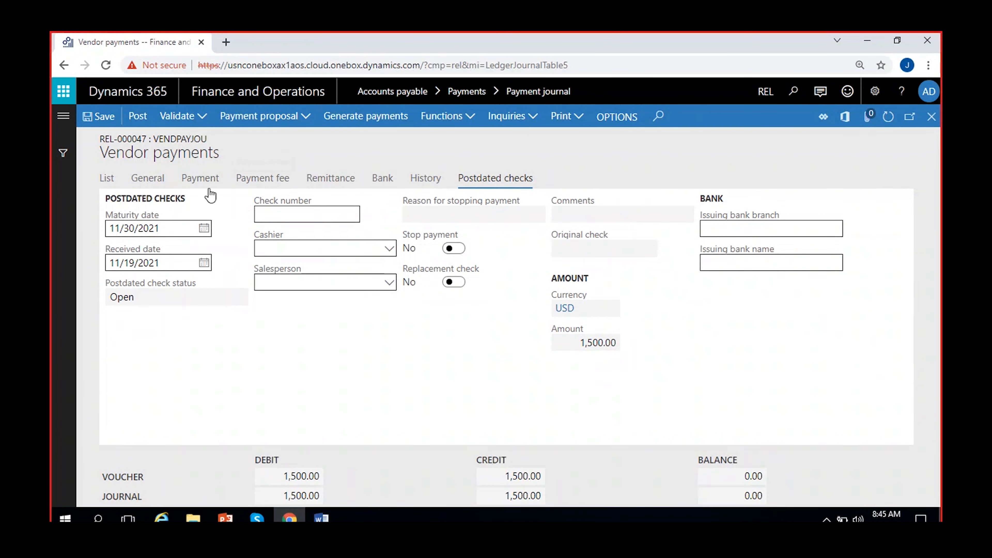
Step: Review the payment line's bank, remittance and postdated check details, as well as its offset account and method of payment
click(105, 181)
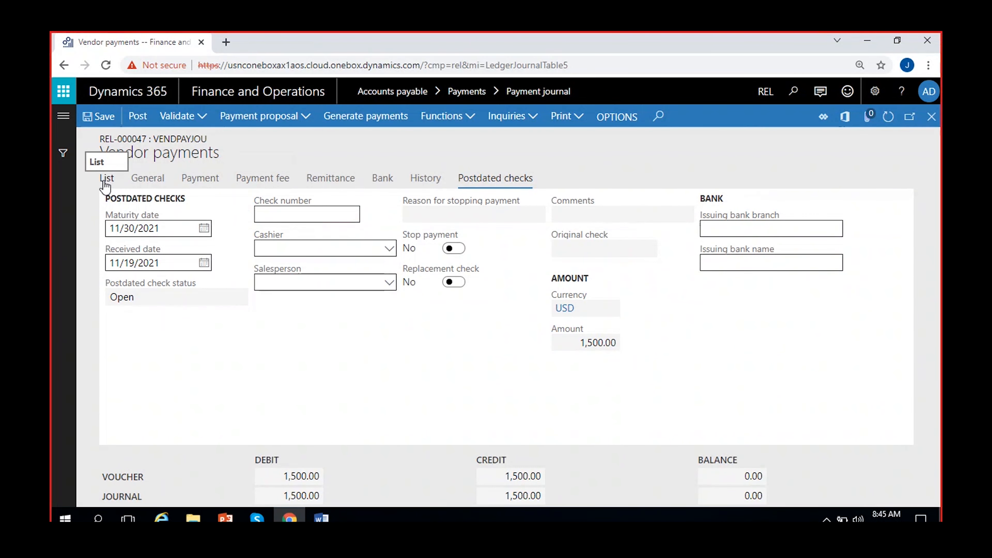
click(383, 181)
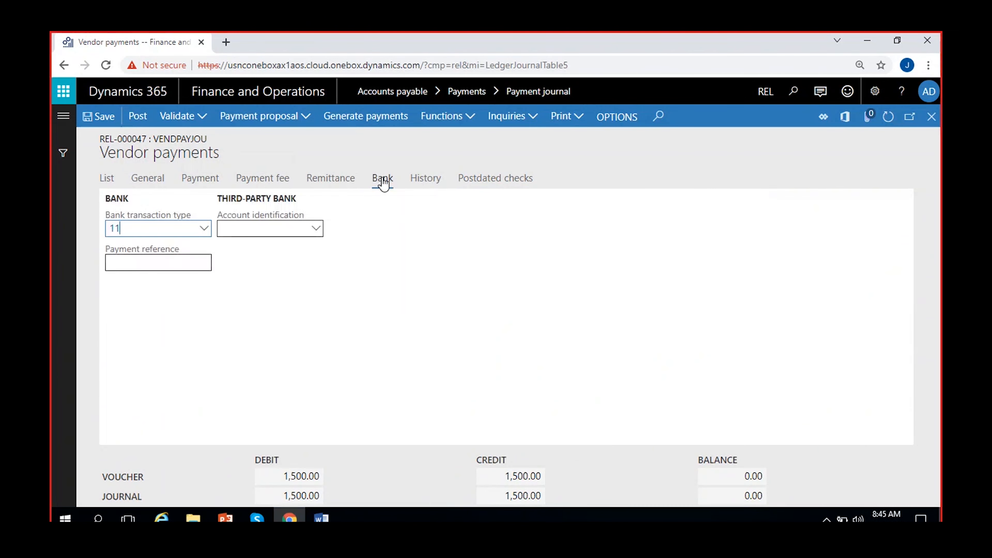
click(464, 178)
click(328, 179)
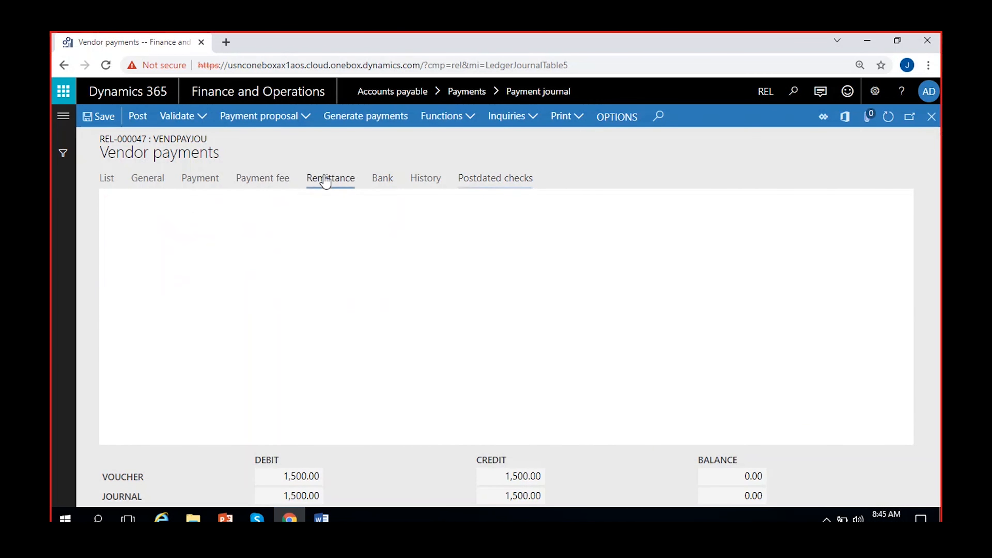
click(105, 180)
scroll(304, 295, right, 5)
scroll(304, 296, left, 5)
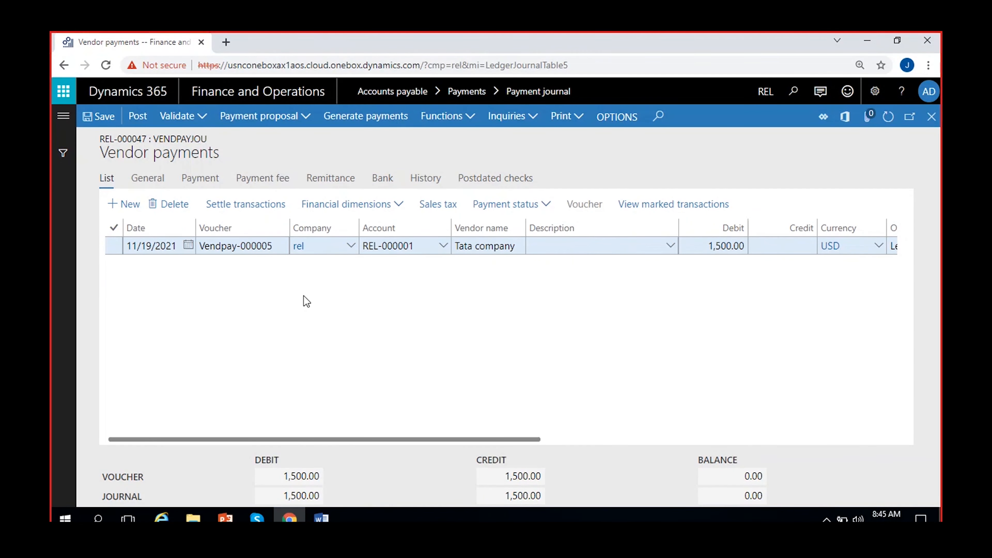
click(493, 178)
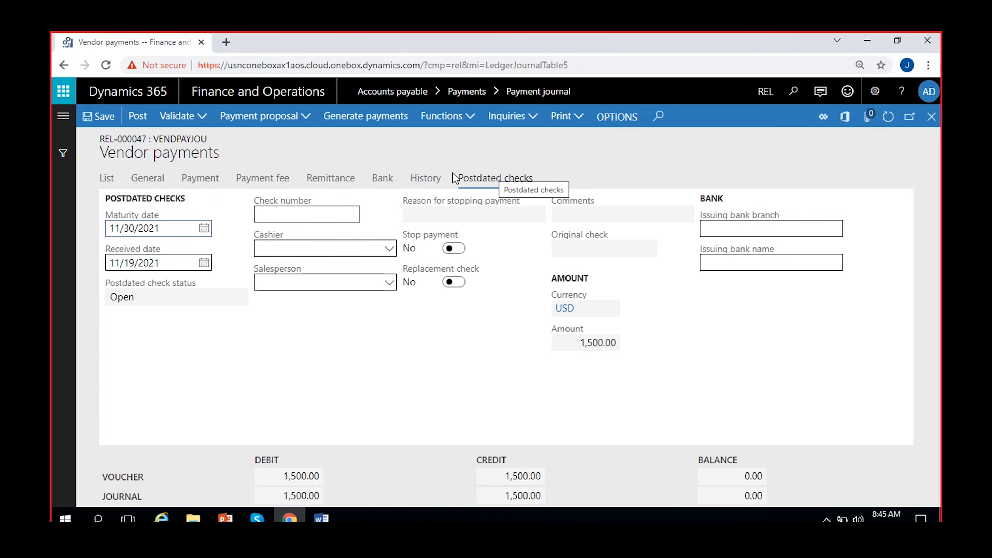
click(106, 179)
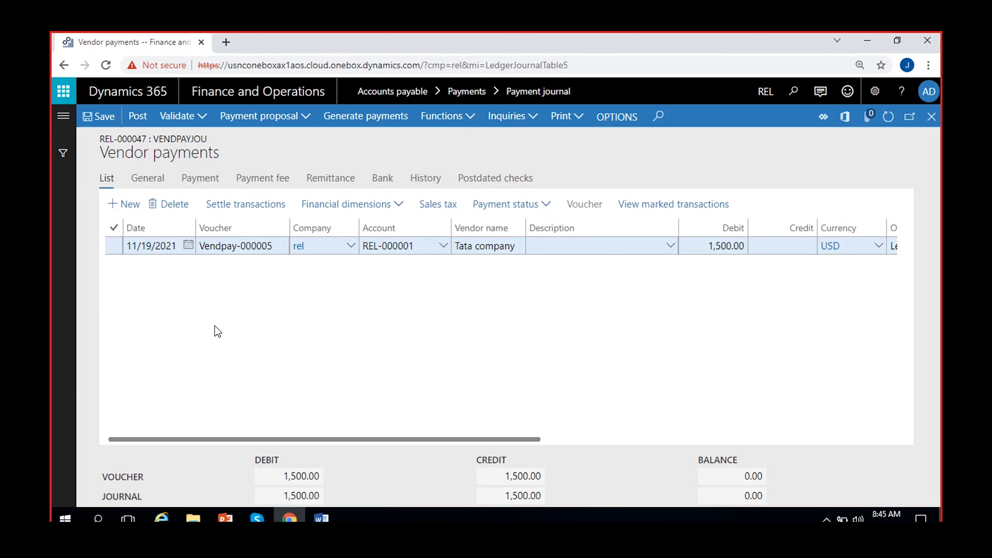
scroll(218, 332, right, 5)
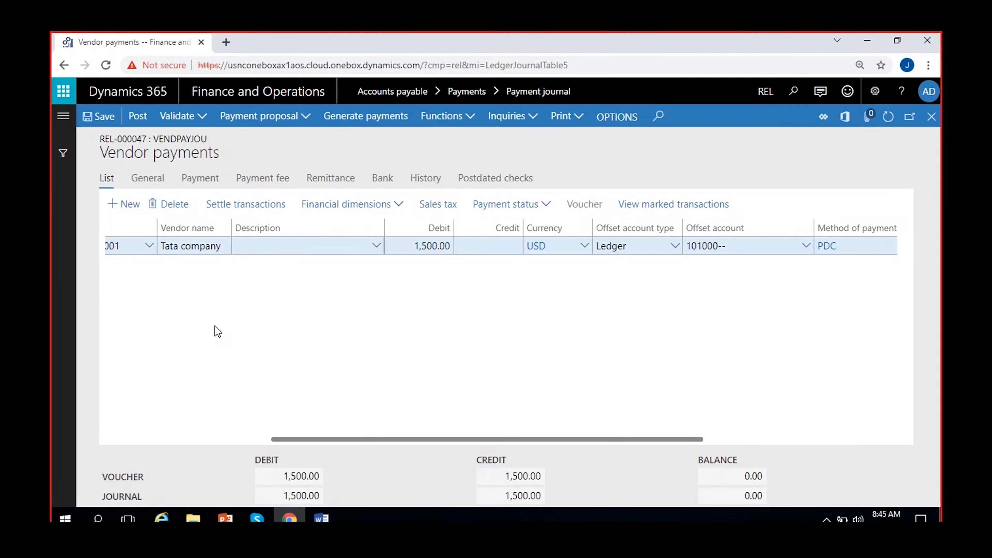
Step: Open the PDC method of payment from the payment line and examine its posting, payment control and payment attribute settings
click(827, 246)
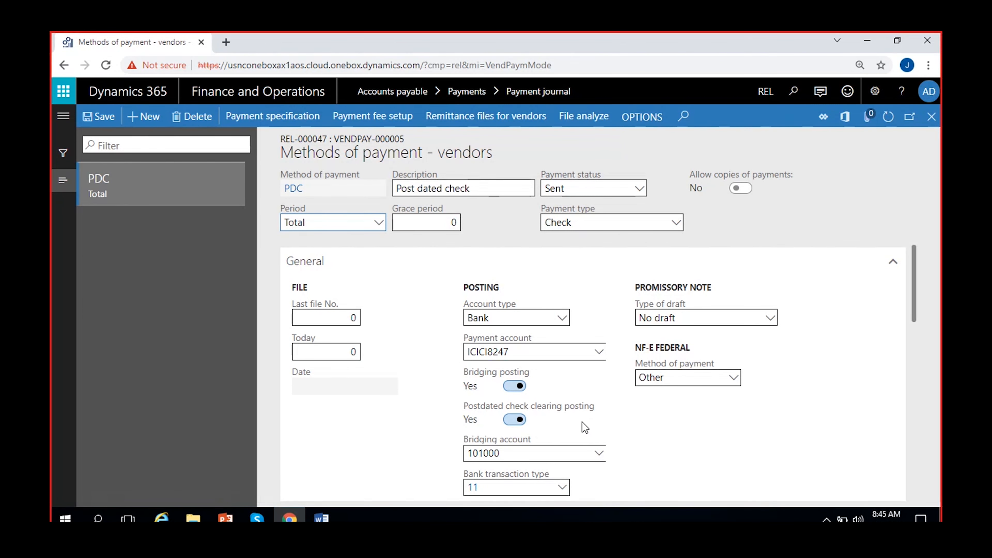
scroll(582, 424, down, 2)
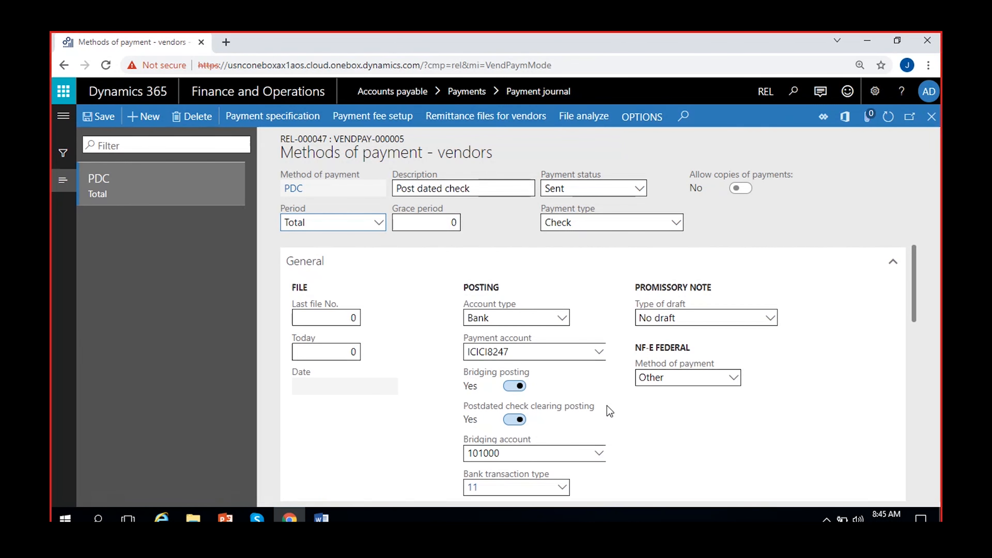
scroll(601, 404, down, 5)
scroll(599, 405, down, 5)
scroll(599, 405, up, 5)
scroll(598, 406, down, 5)
scroll(597, 406, up, 2)
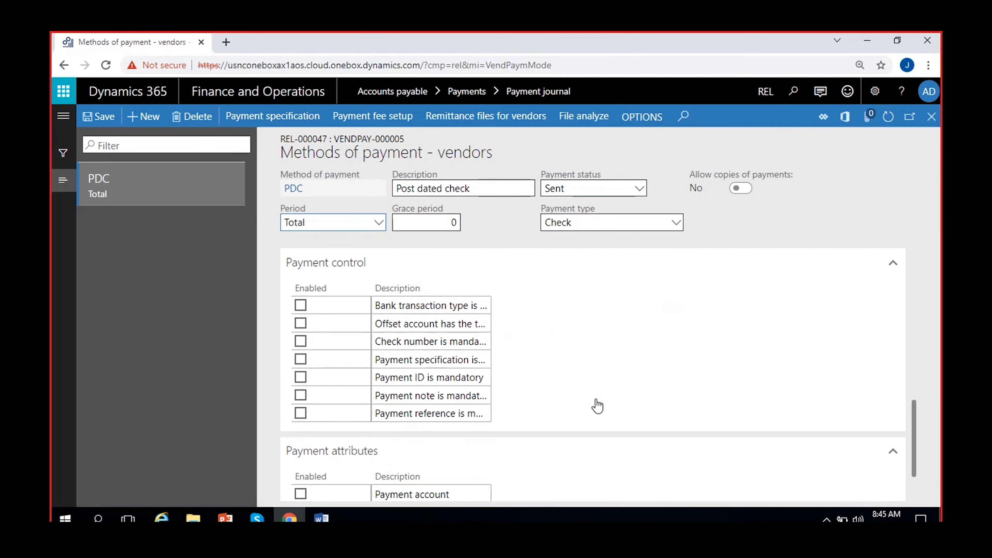
scroll(598, 406, up, 5)
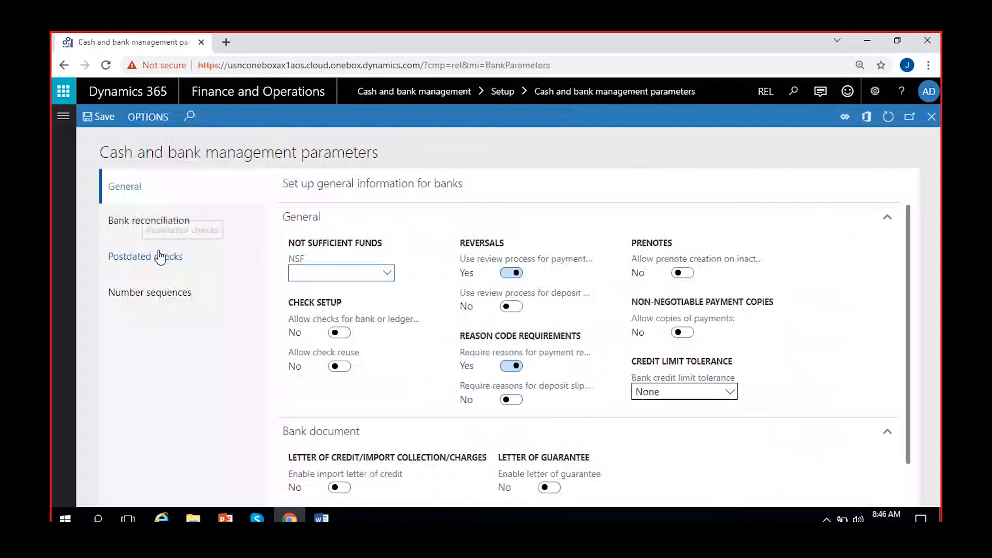
Step: Allow checks for bank or ledger accounts in the general cash and bank management parameters and save the change
mouse_move(384, 319)
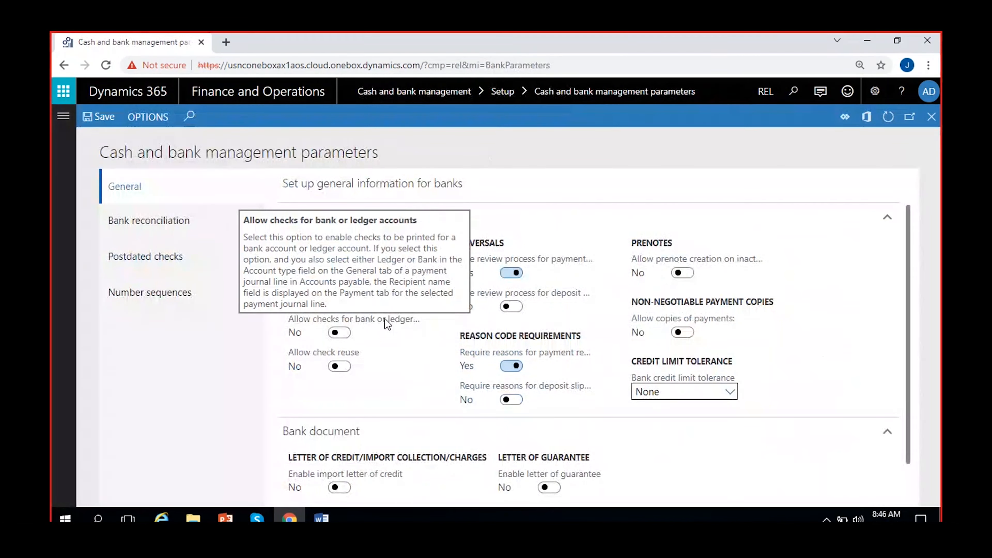
click(339, 332)
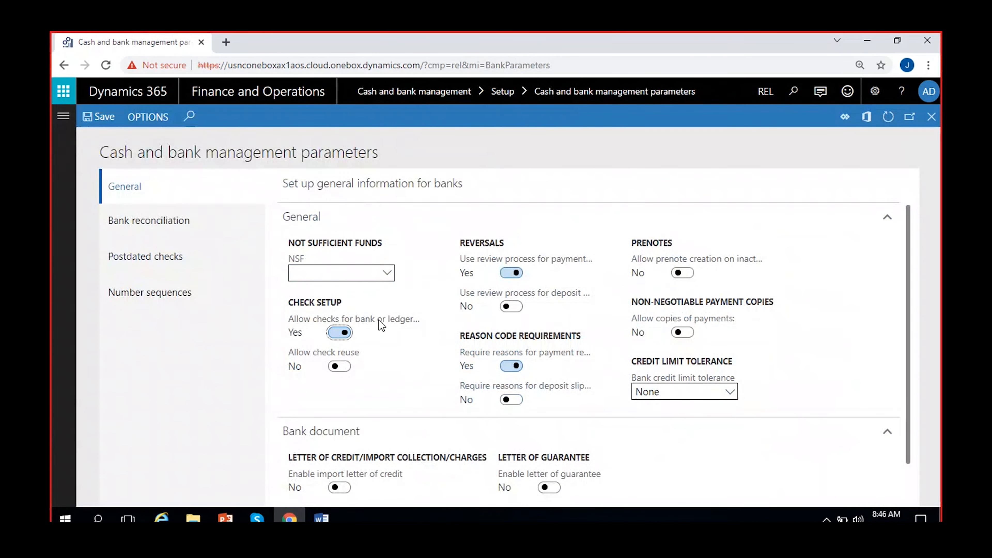
click(101, 121)
mouse_move(375, 320)
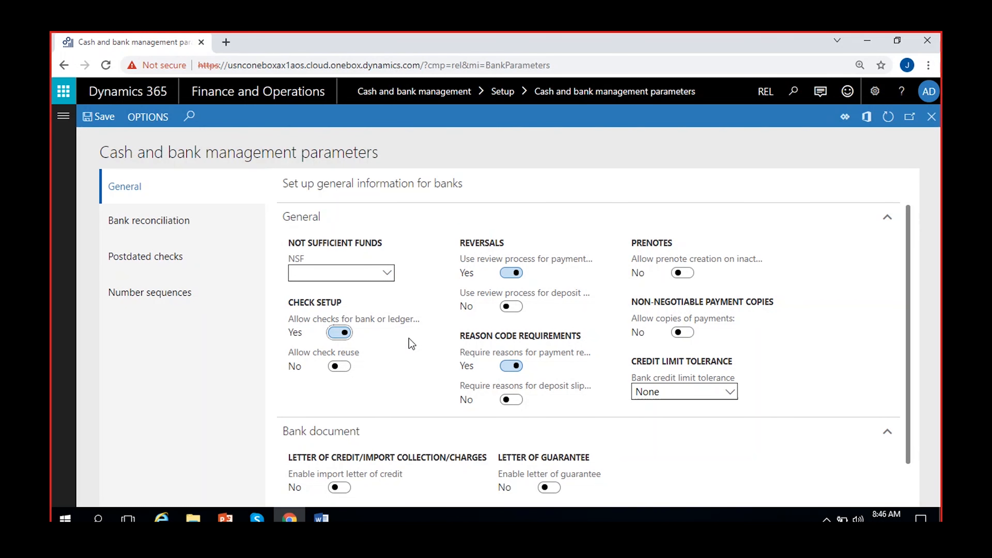
Step: Open the lines of vendor payment journal REL-000047 from the accounts payable payment journals
click(62, 116)
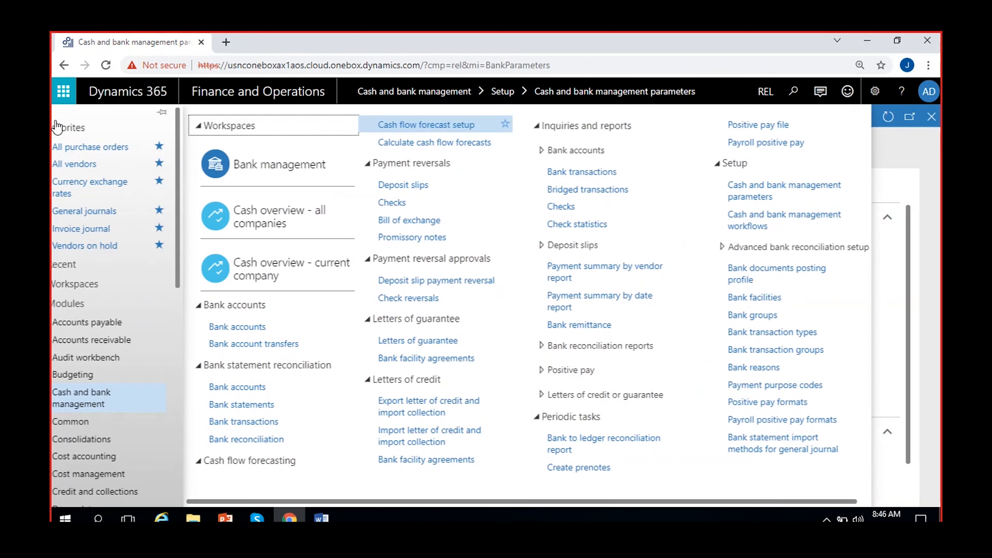
click(113, 321)
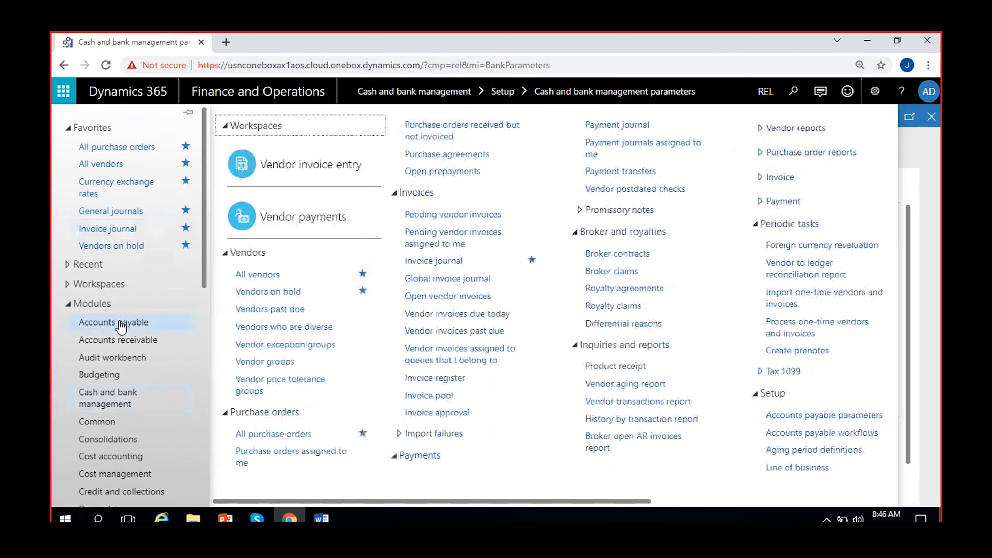
click(615, 125)
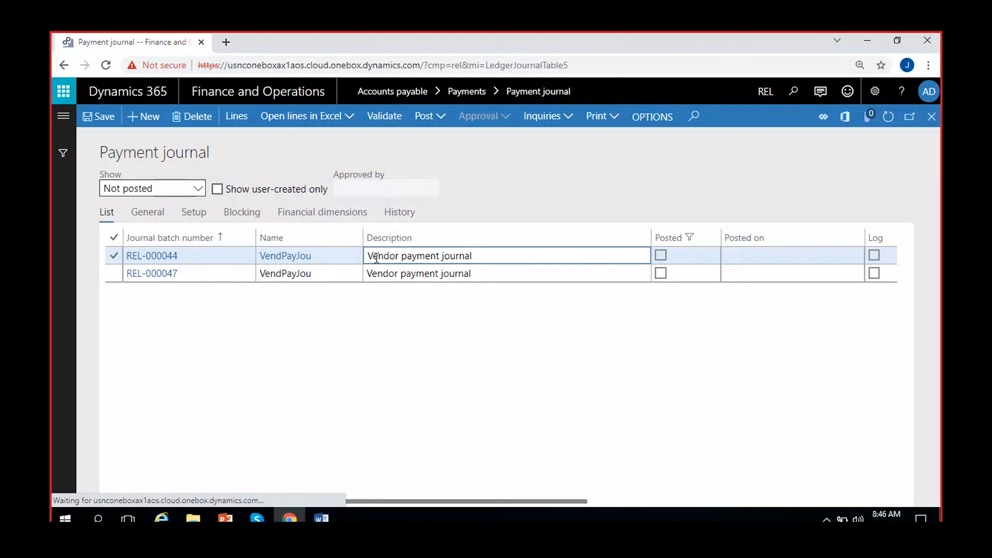
click(113, 273)
click(237, 118)
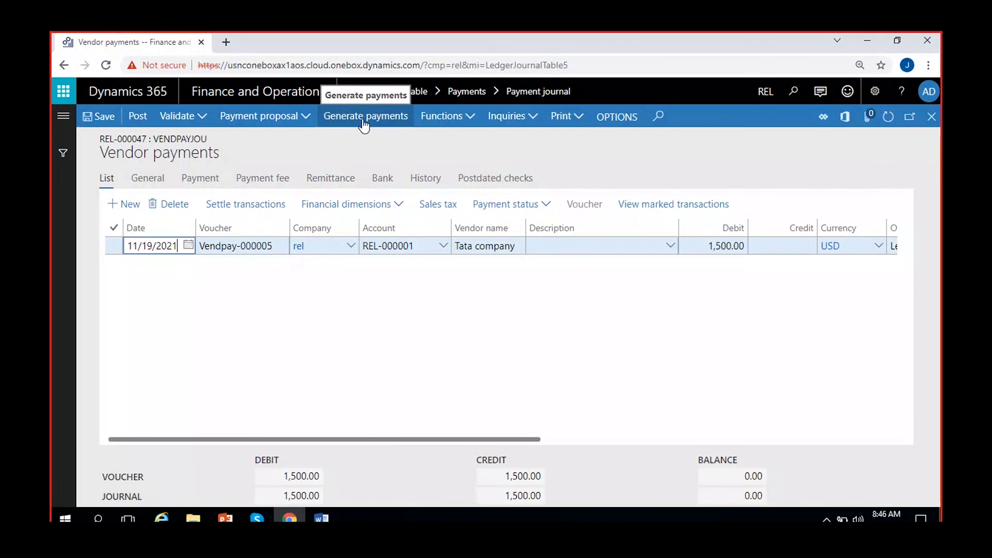
Step: Try again to generate the check payment with the screen as print destination, and check the line's payment status and check number
click(364, 116)
click(818, 488)
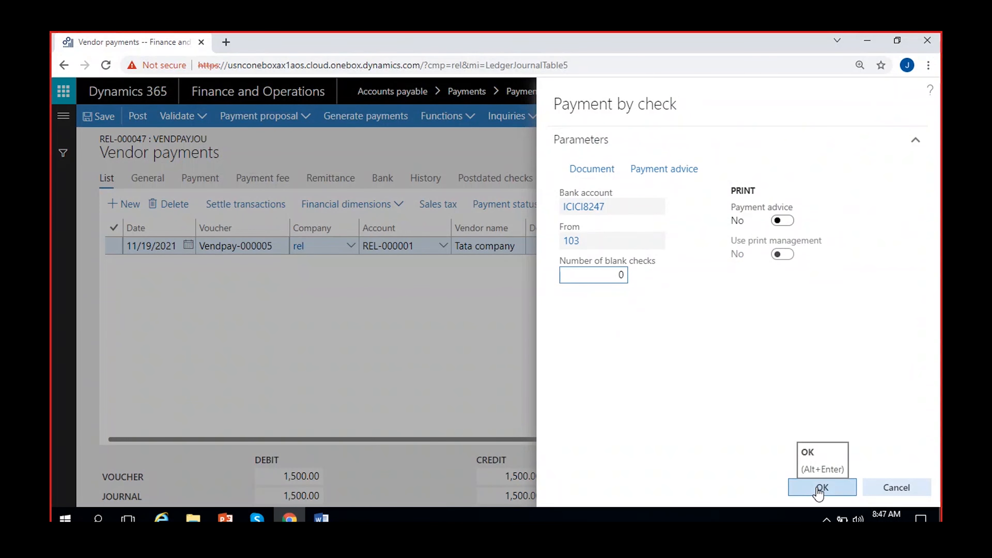
click(818, 488)
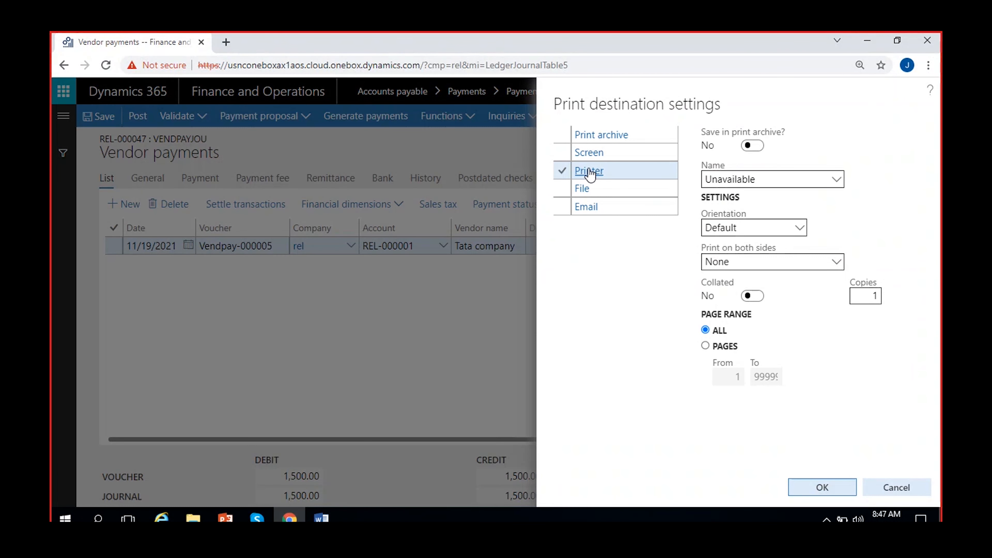
click(589, 152)
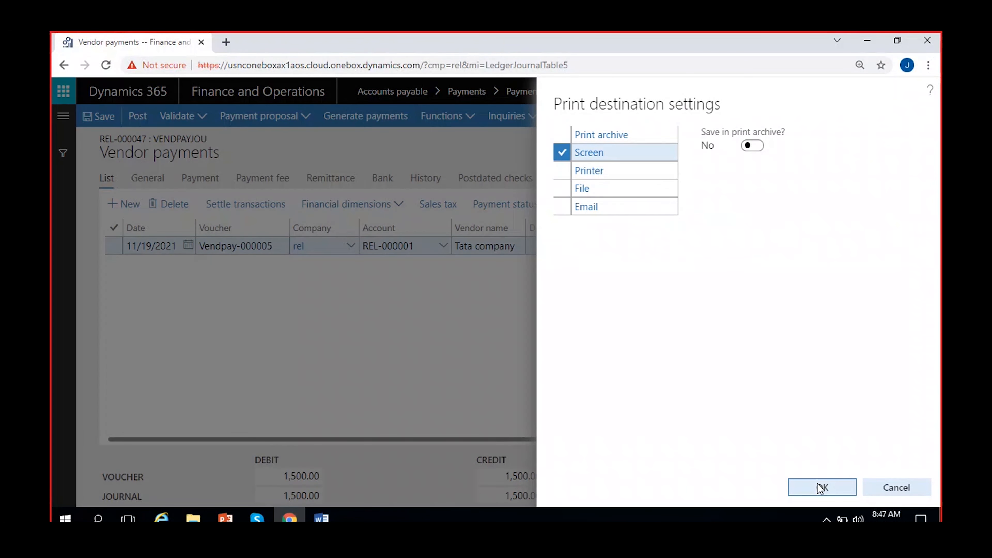
click(821, 489)
click(820, 488)
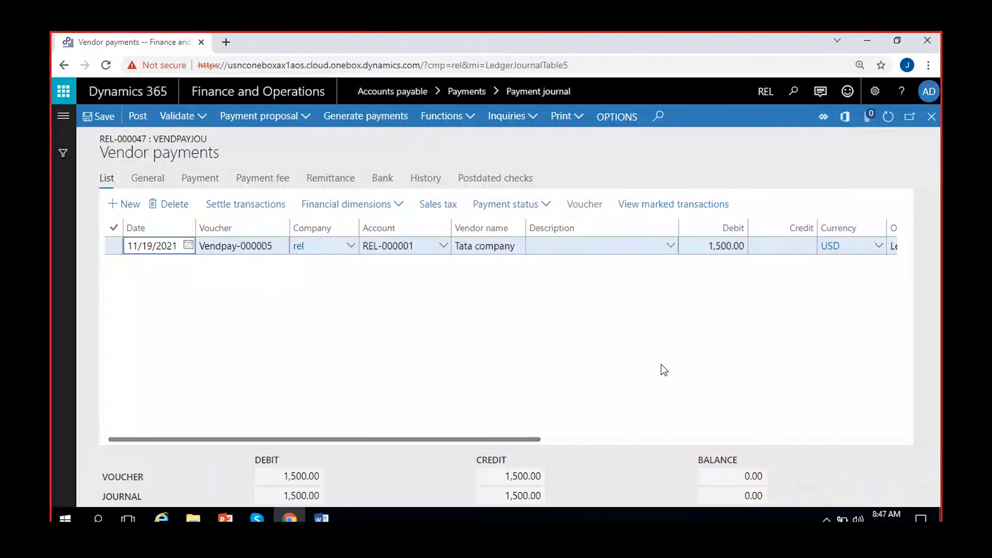
scroll(664, 369, right, 5)
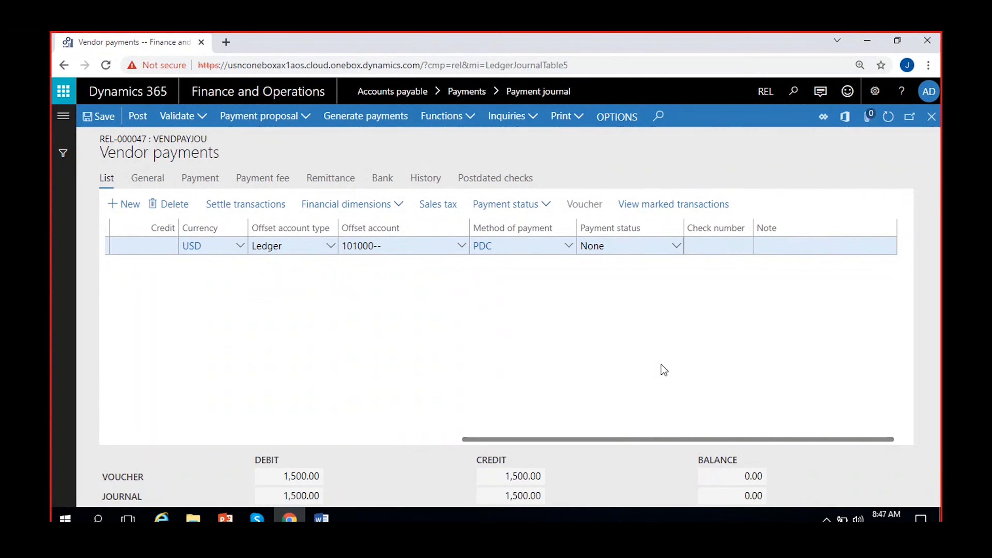
scroll(662, 370, left, 5)
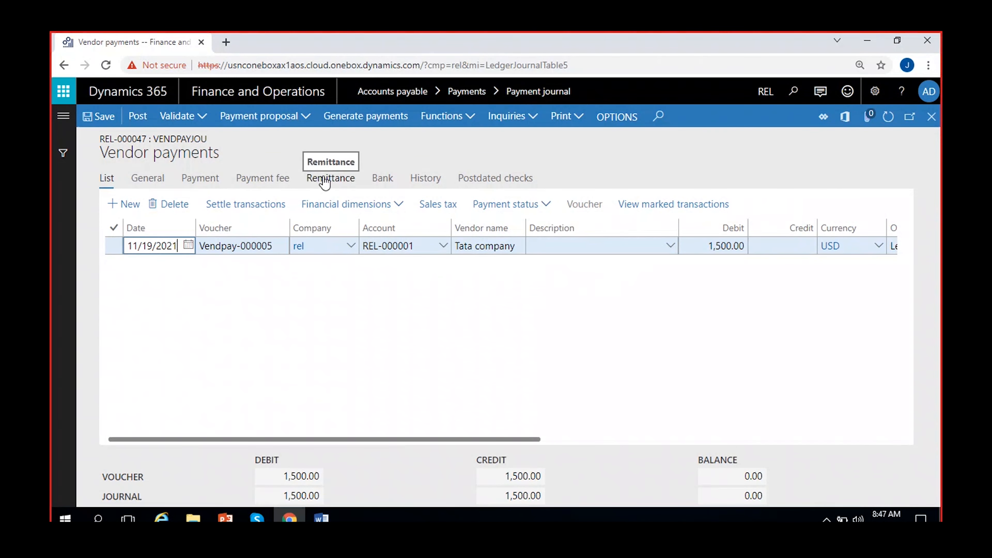
Step: Examine the line's postdated check, bank and remittance information, including the address details of the remittance location
click(481, 180)
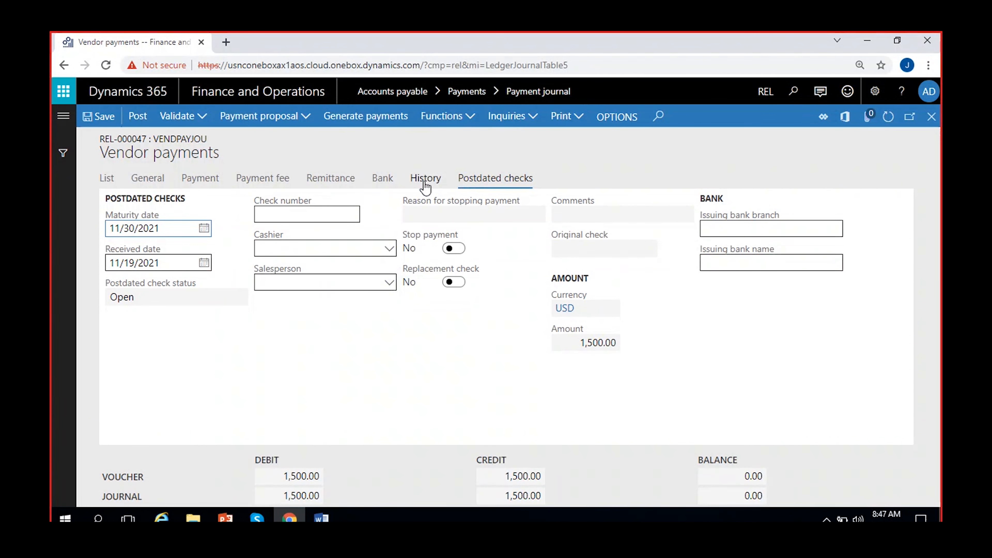
click(380, 180)
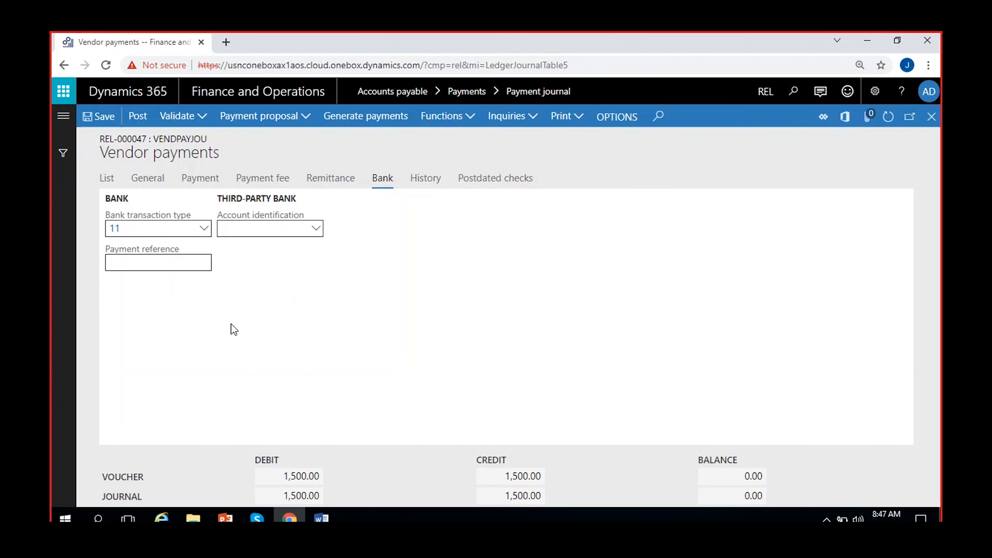
click(154, 263)
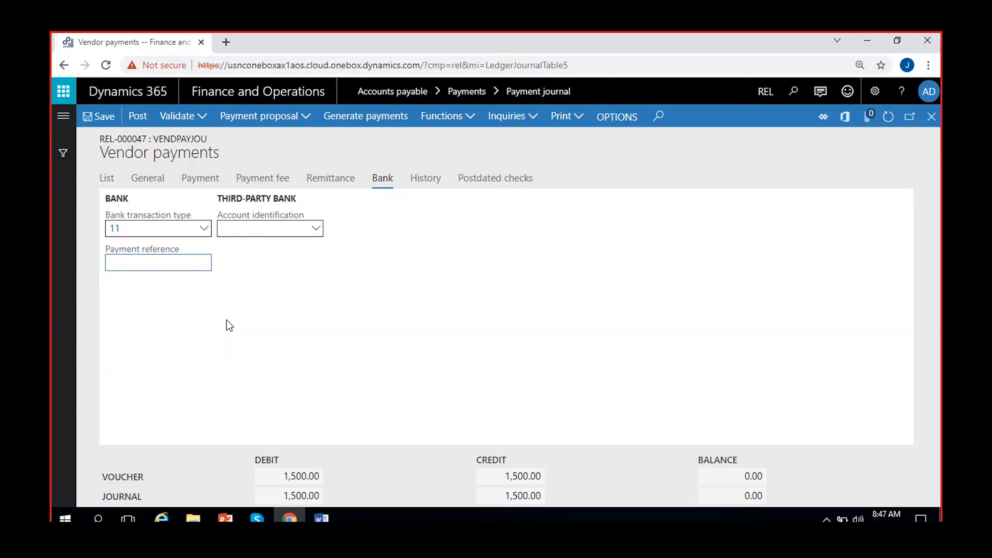
click(328, 181)
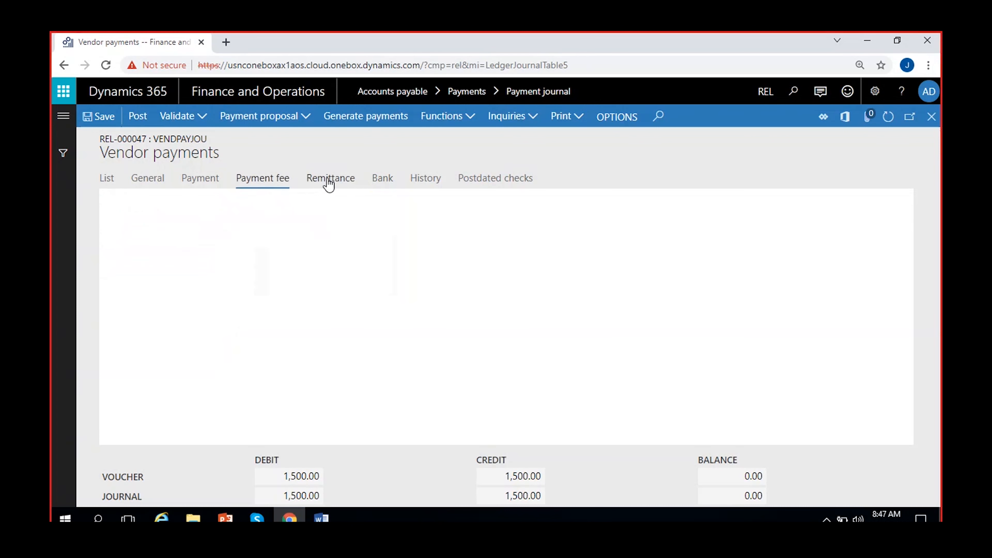
right_click(241, 243)
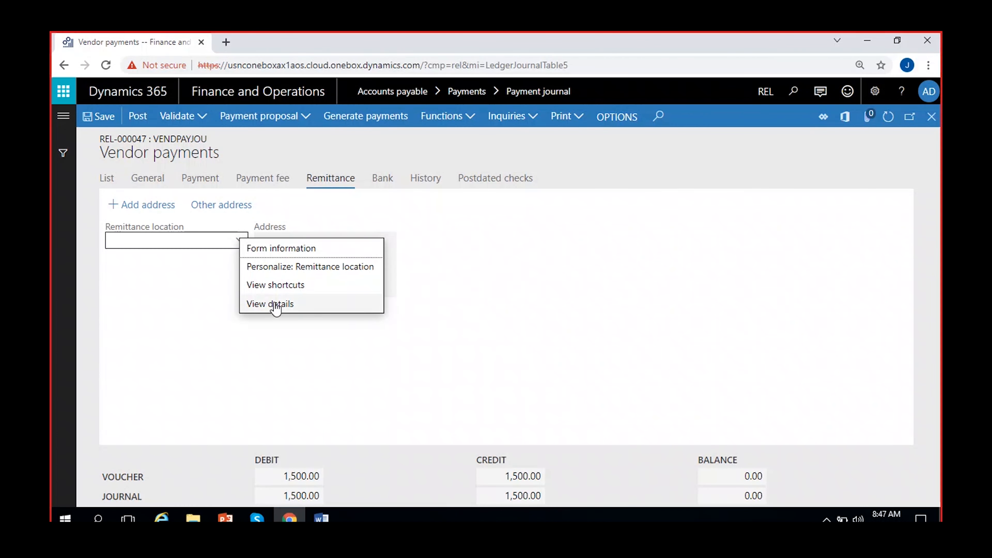
click(275, 304)
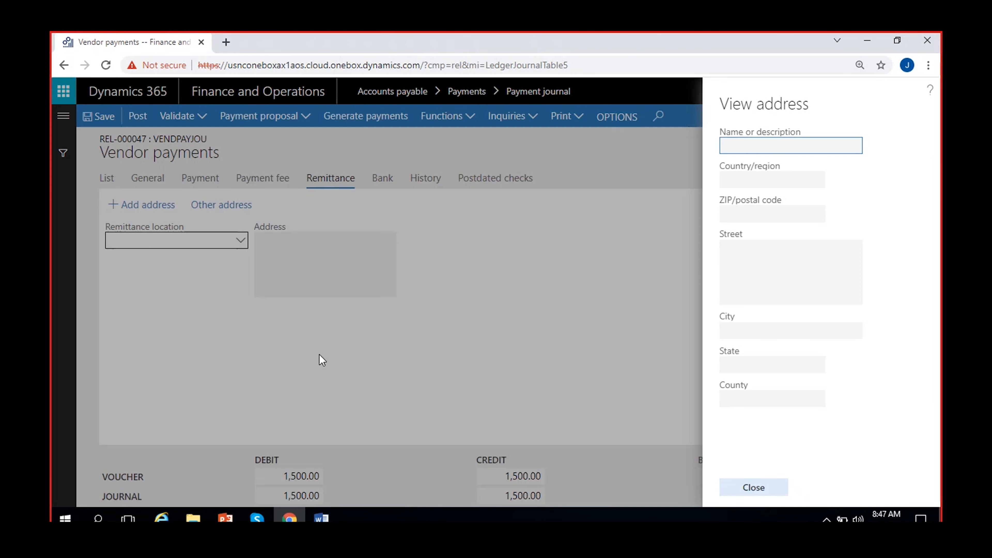
click(753, 487)
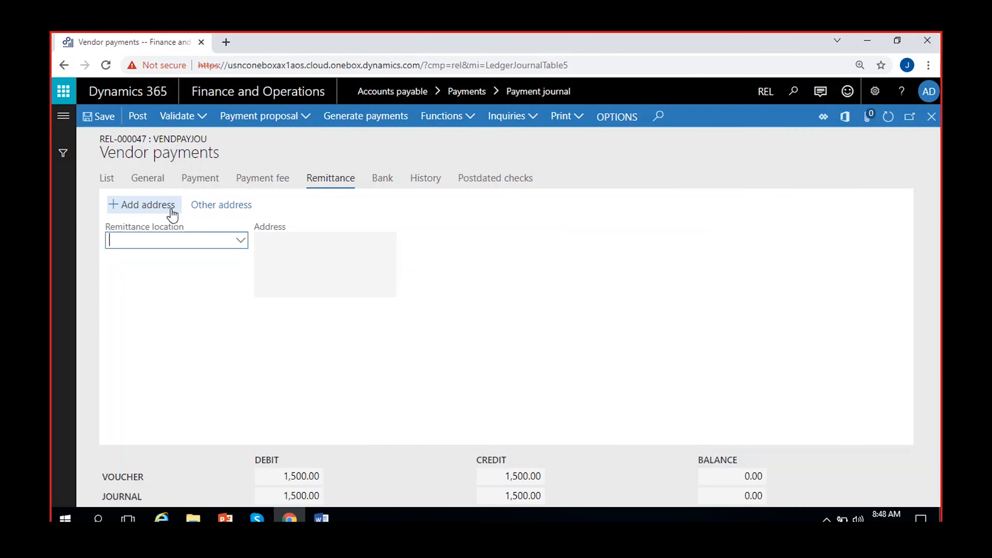
Step: Add a remittance address for the payment line, named Tata Company, with the purpose Remit to
click(171, 213)
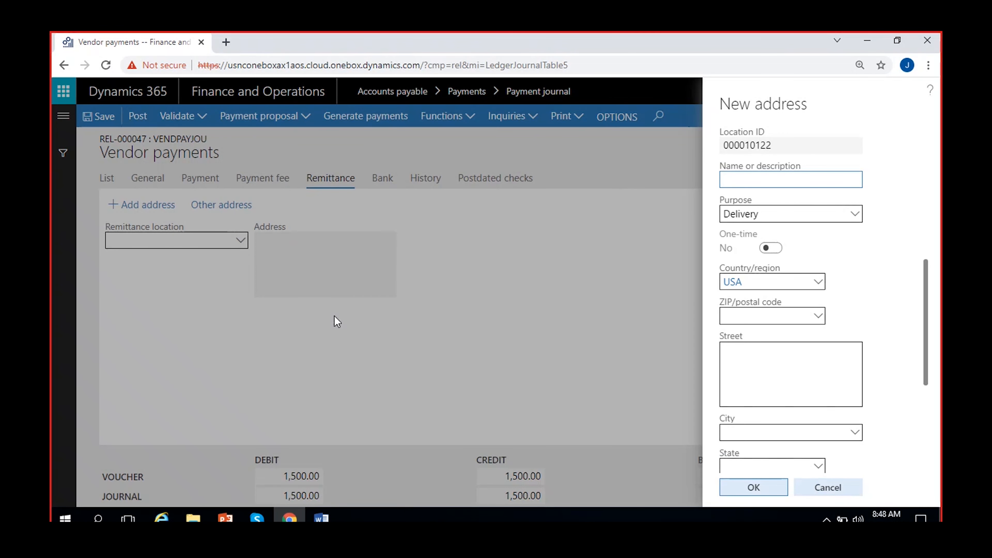
text(Tata Company)
click(837, 208)
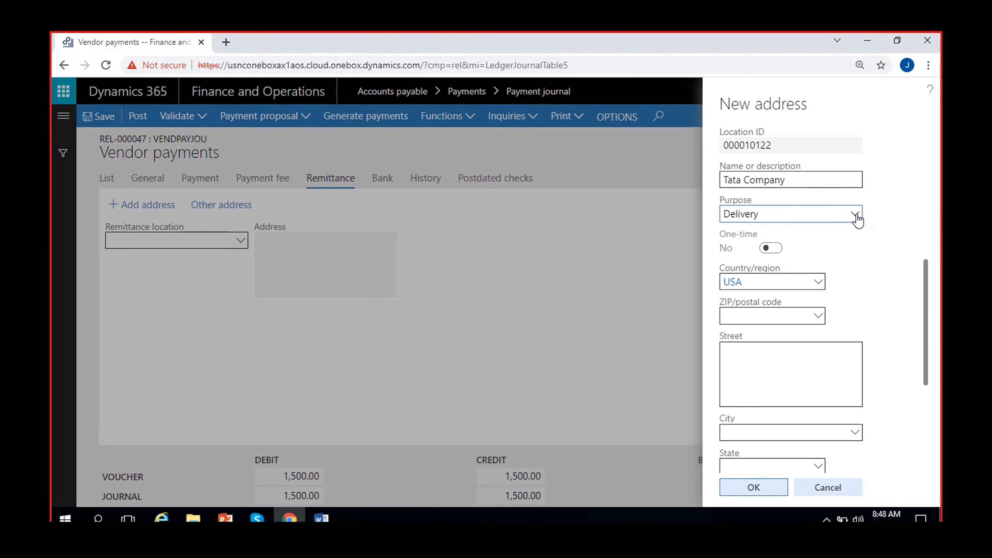
click(855, 215)
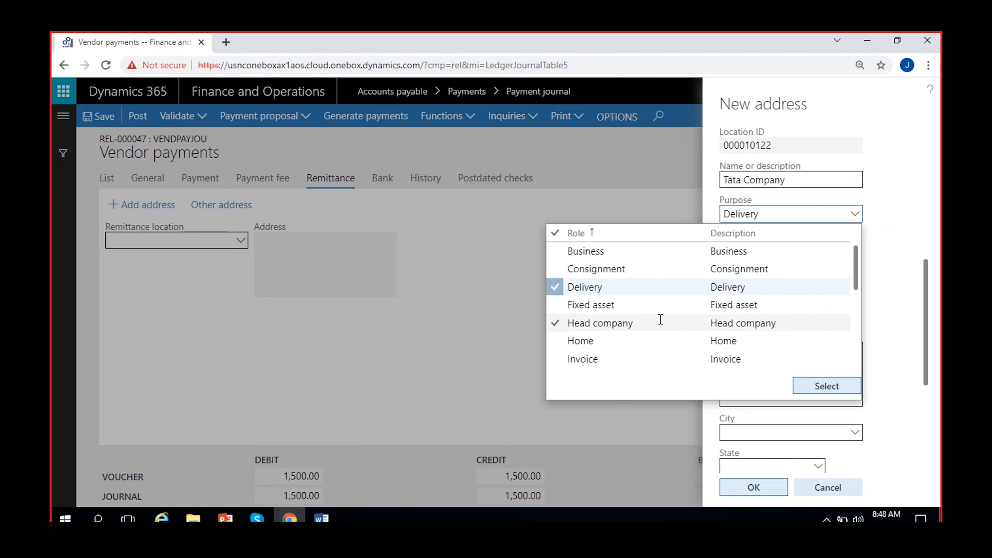
scroll(662, 308, down, 5)
scroll(663, 308, up, 5)
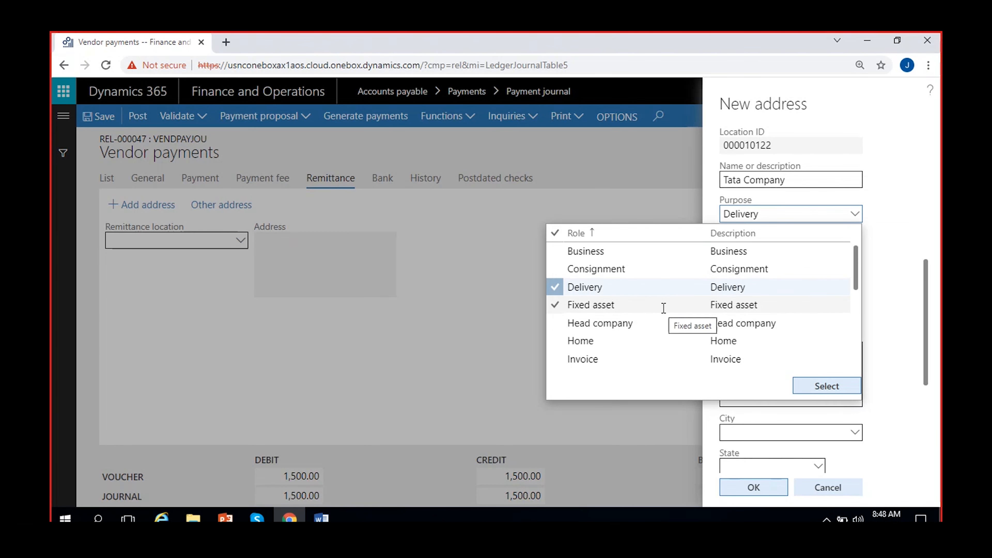
scroll(663, 308, down, 3)
scroll(663, 308, down, 3)
click(656, 272)
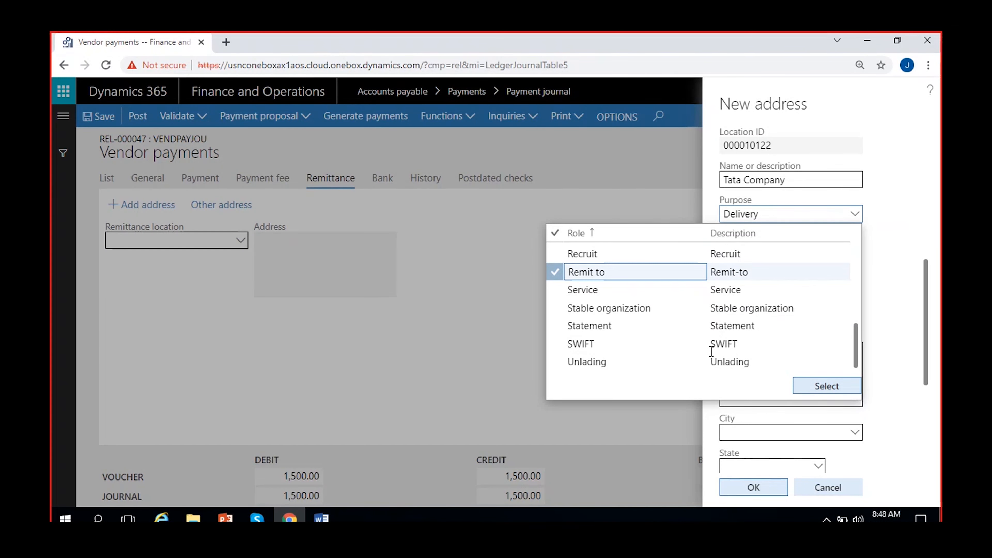
Step: Try once more to generate the payment from the journal line, and check its method of payment, payment status and check number
click(189, 181)
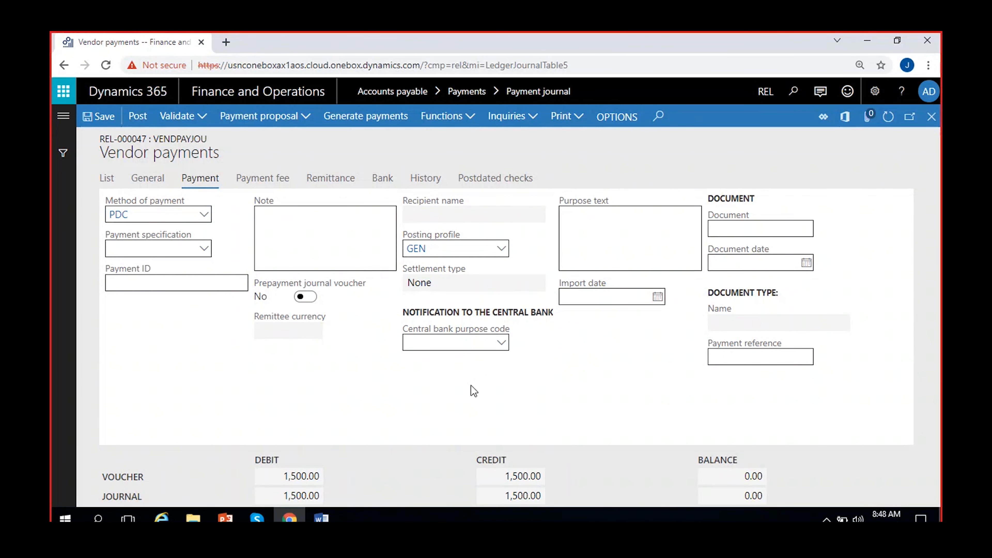
click(106, 178)
click(365, 116)
click(821, 487)
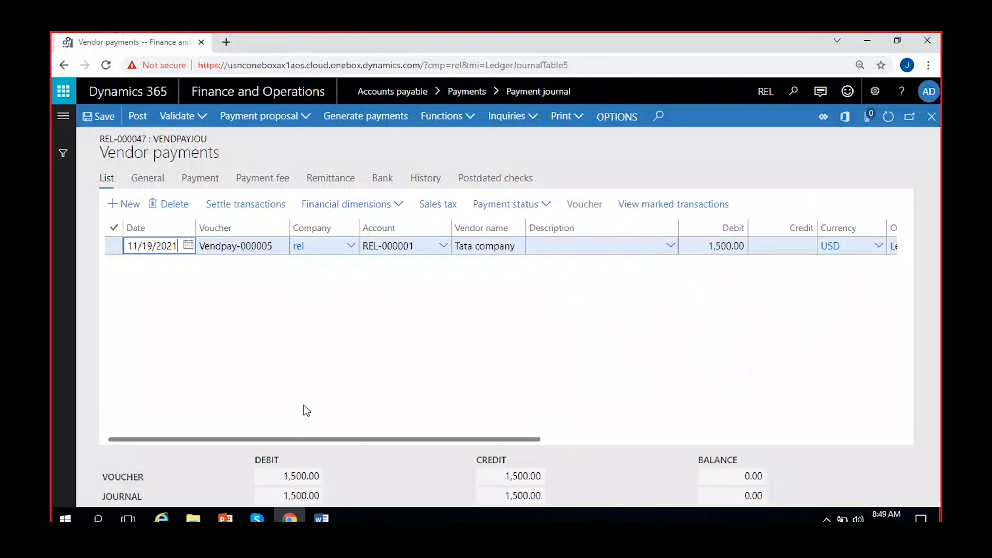
scroll(319, 379, right, 10)
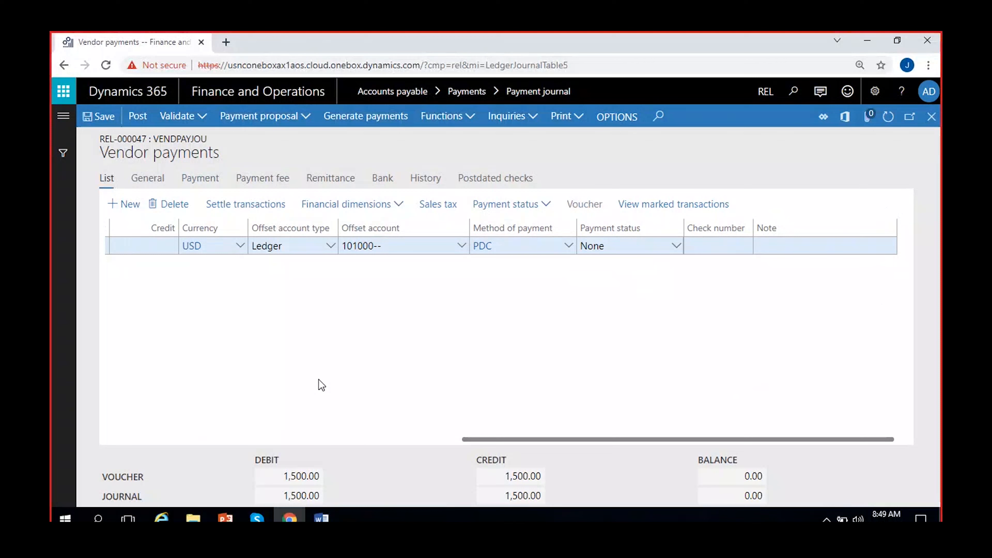
Step: Review the postdated check and general settings in the cash and bank management parameters
click(56, 125)
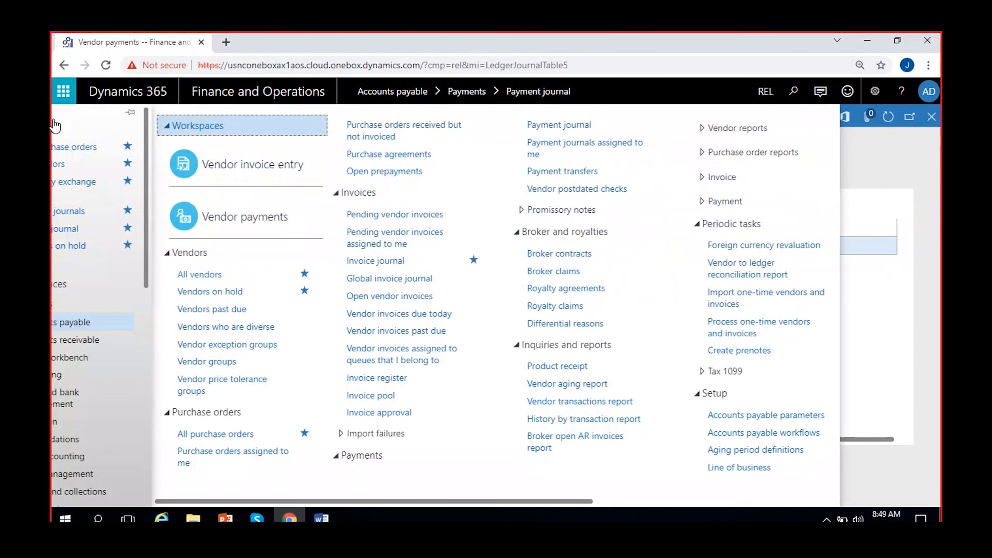
click(116, 406)
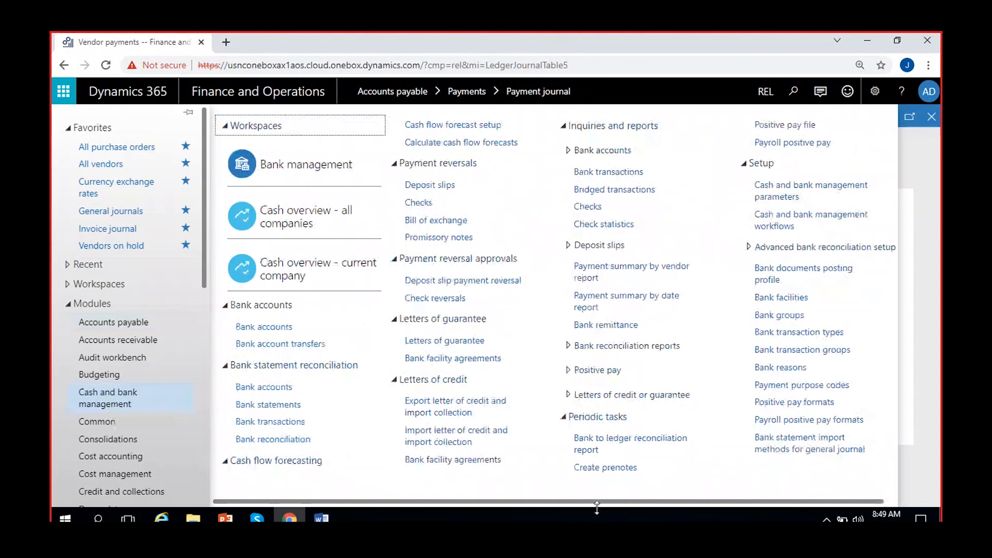
drag(592, 503, 727, 508)
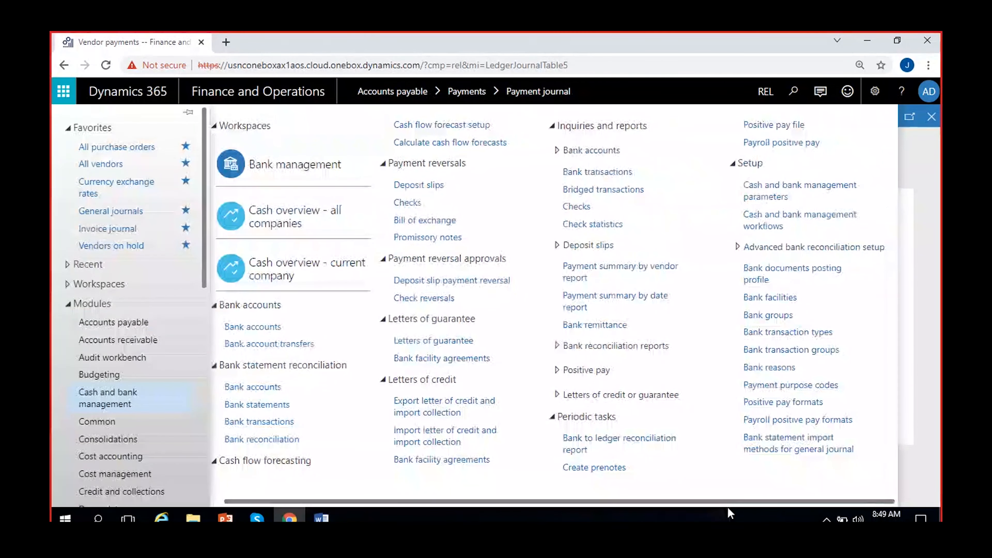
click(793, 200)
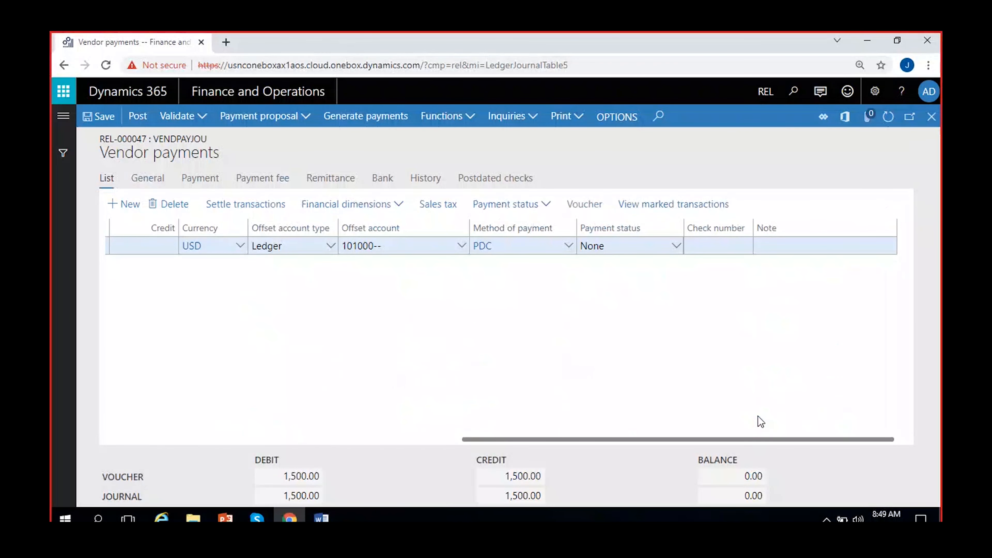
click(162, 258)
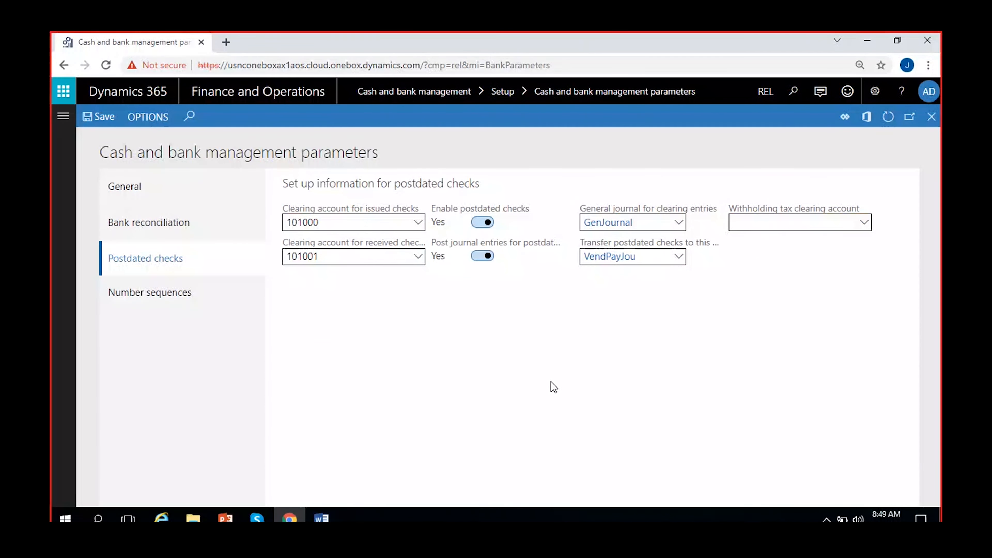
click(146, 191)
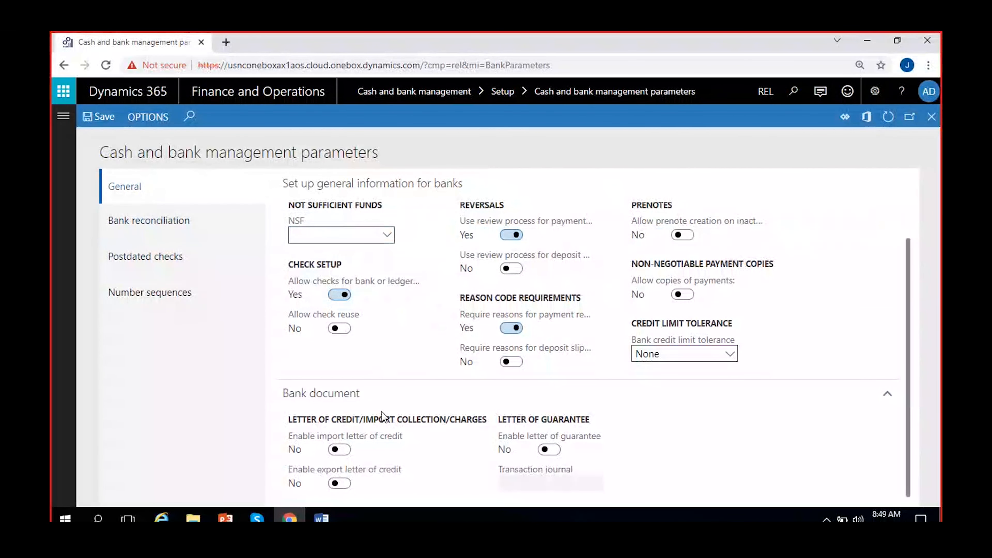
Step: Open the PDC vendor method of payment from the accounts payable payment setup for editing
click(63, 116)
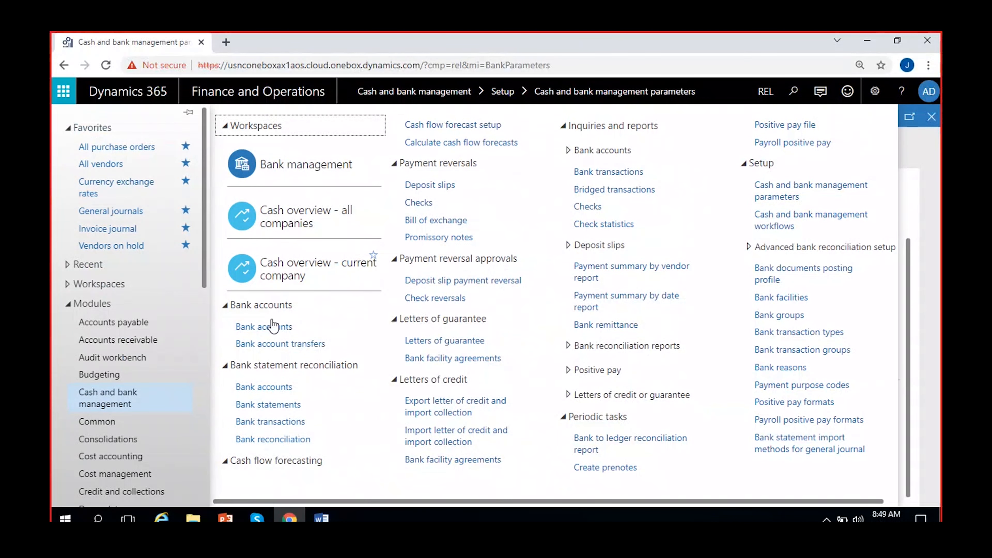
click(139, 322)
drag(448, 502, 693, 504)
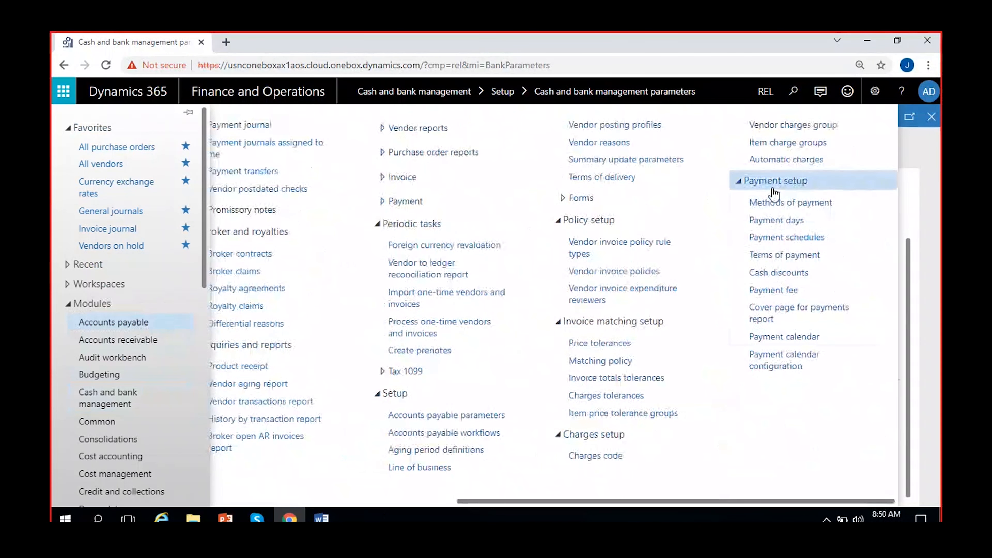
click(777, 202)
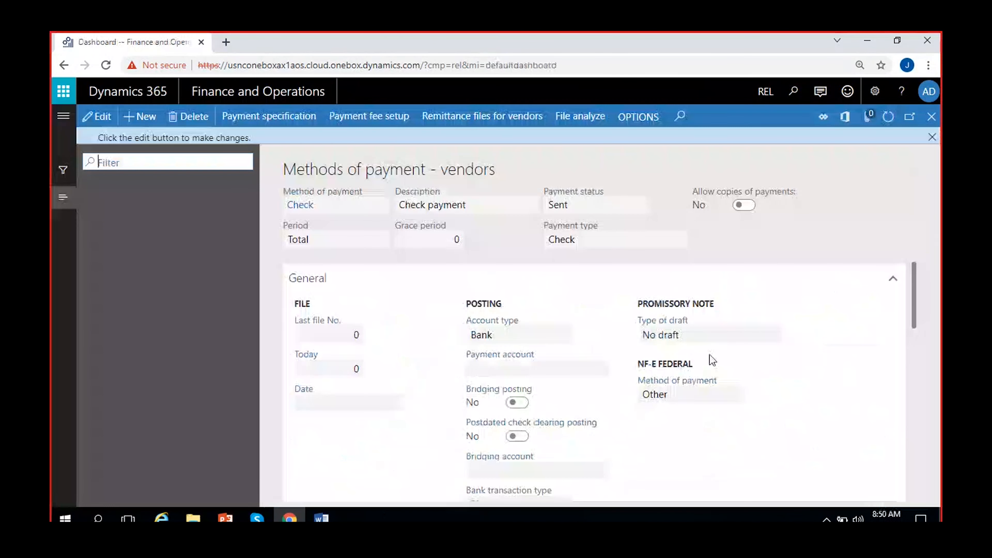
click(170, 247)
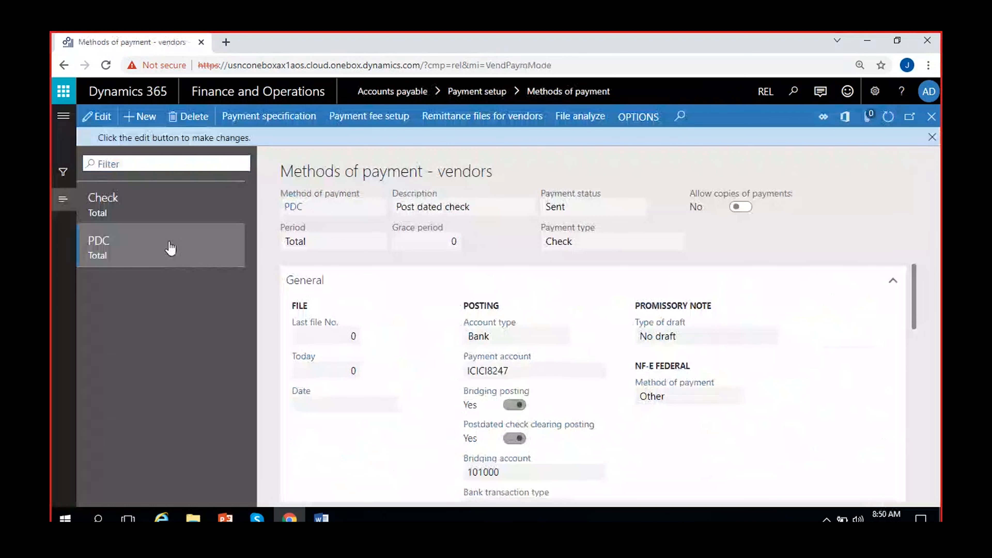
click(933, 132)
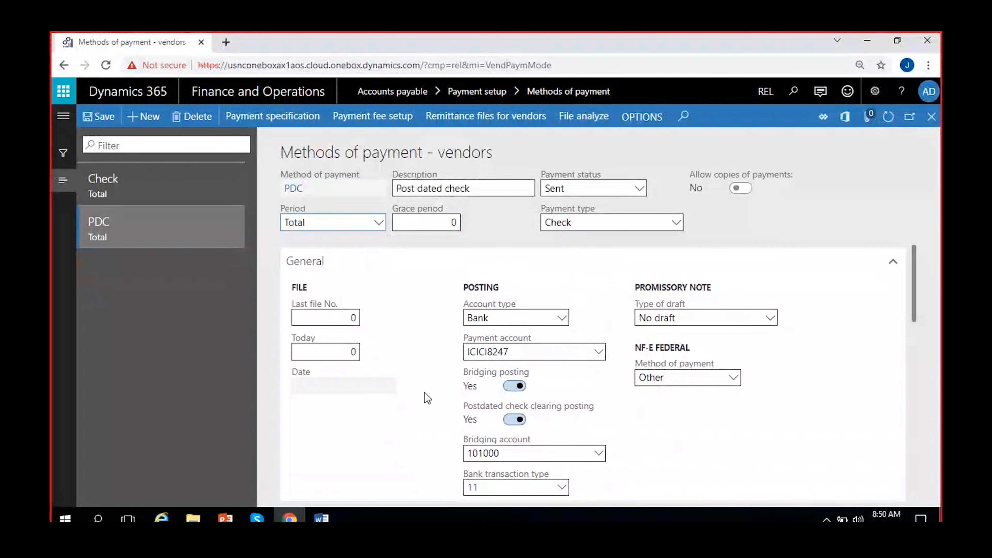
Step: Set the NF-e federal method of payment to Check for the PDC method
scroll(427, 397, down, 2)
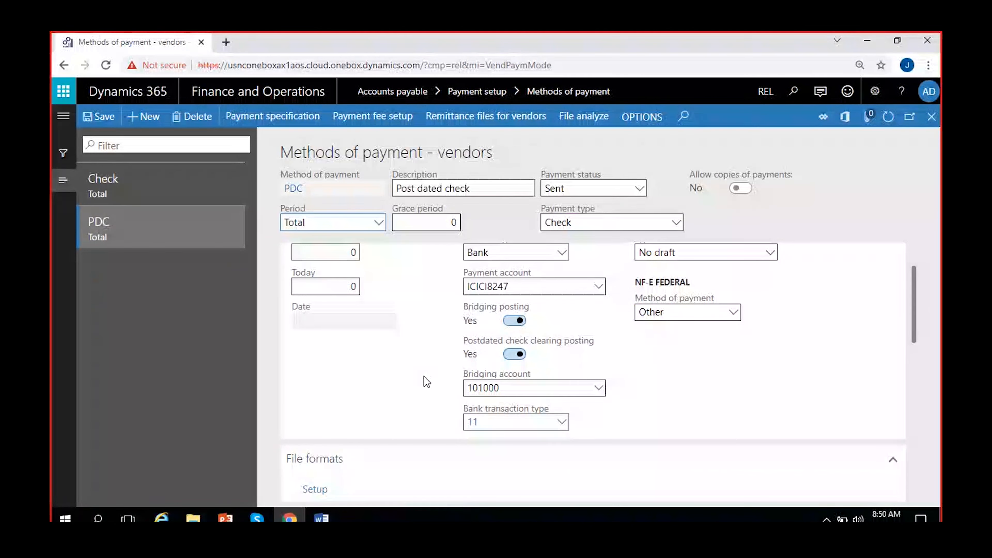
scroll(427, 381, up, 2)
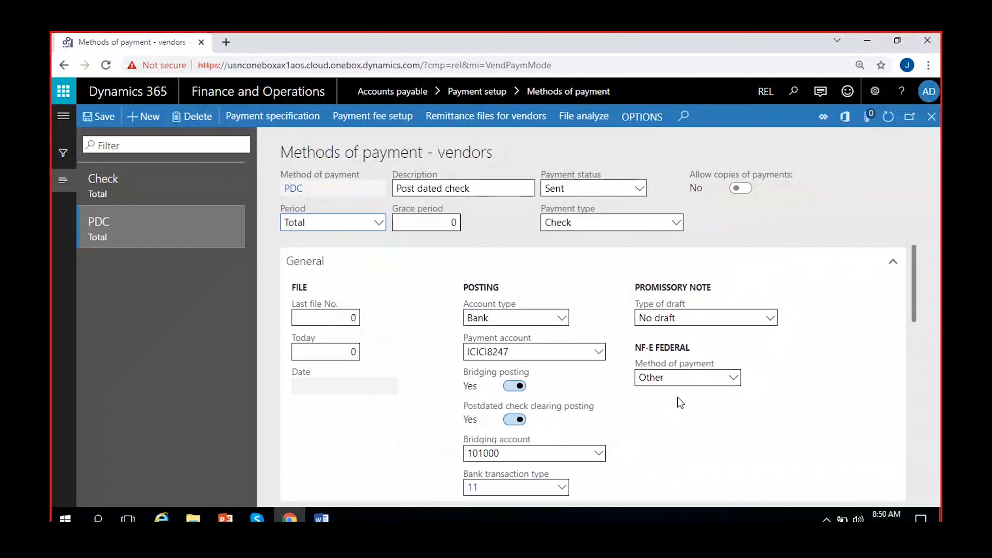
click(675, 384)
click(703, 177)
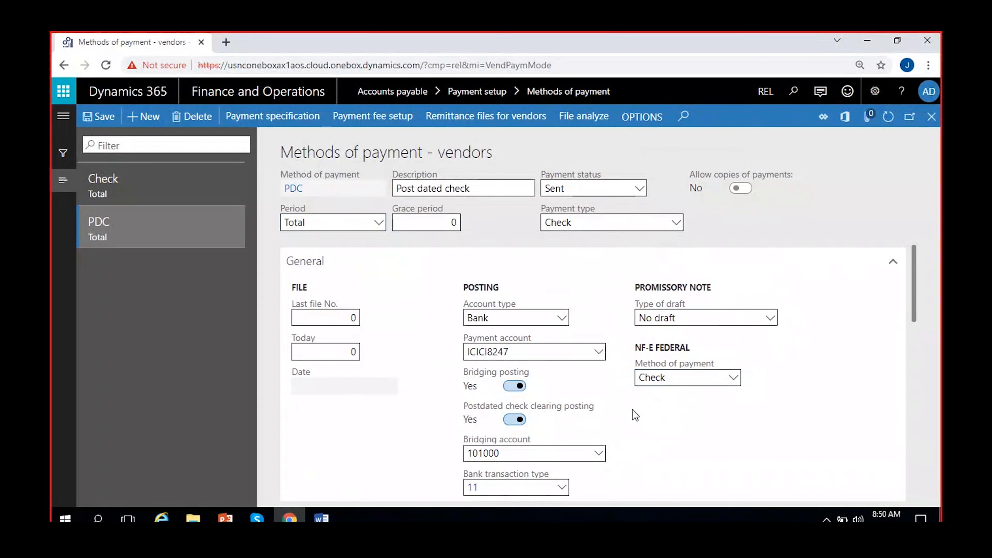
Step: Examine the file formats and payment control settings of the PDC method of payment
scroll(632, 409, down, 5)
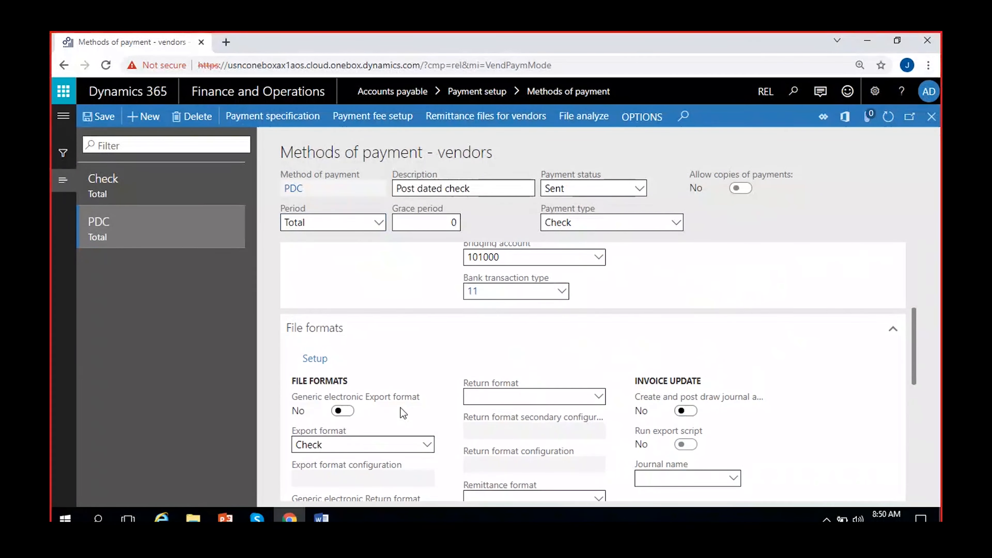
scroll(401, 408, down, 4)
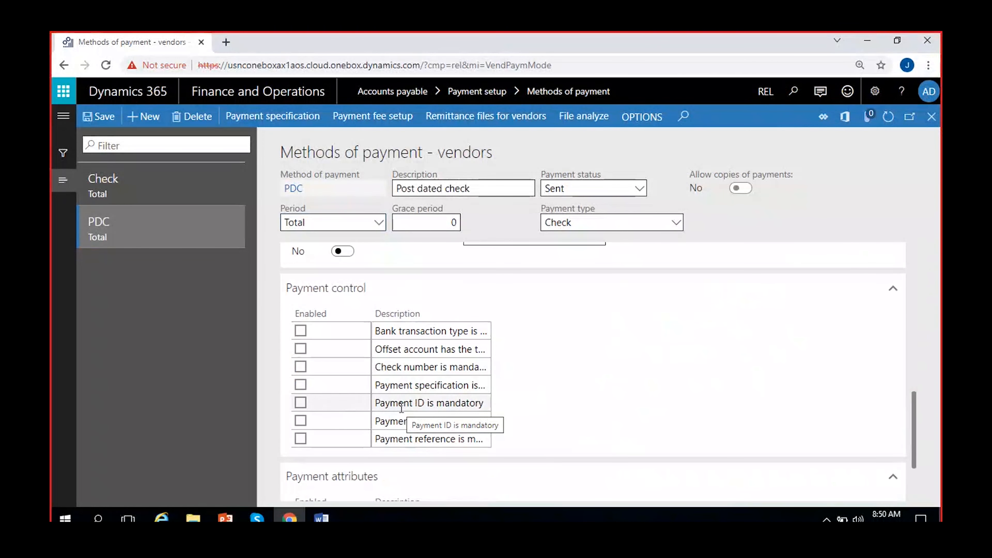